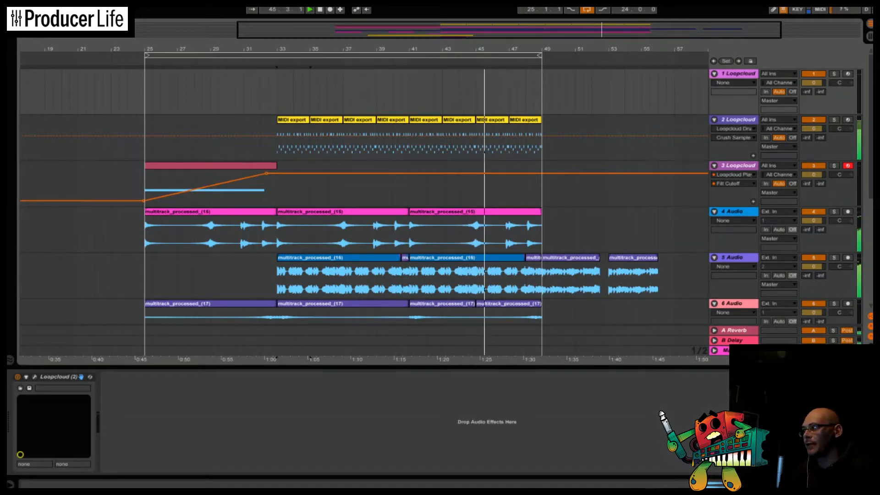
Switch to Loopcloud and look through the list of WAV crash one-shots.
left_click(745, 75)
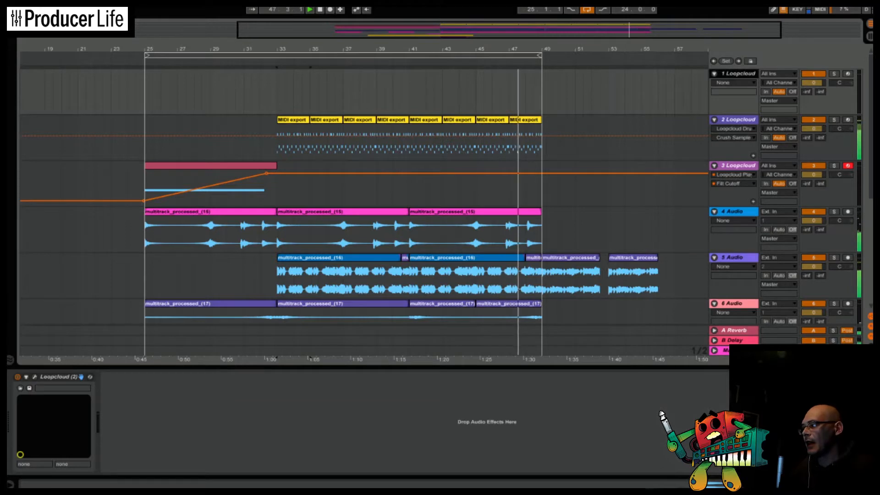
key("alt+Tab")
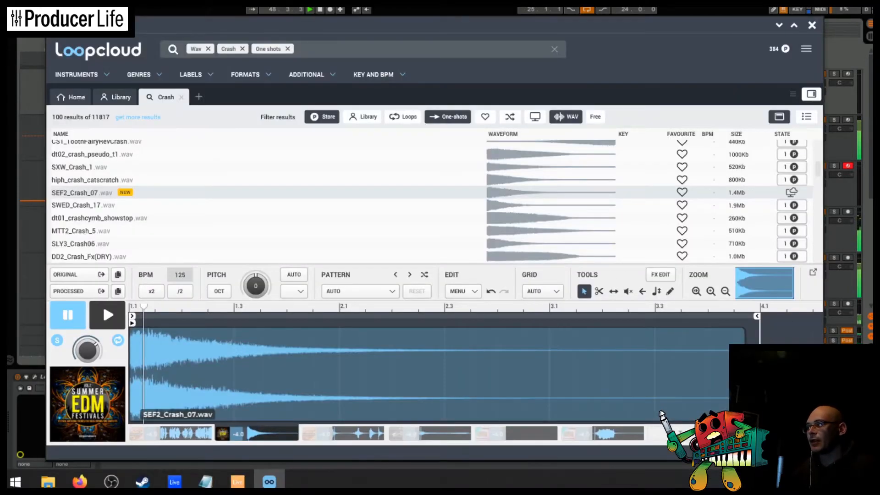
scroll(316, 222, "down", 6)
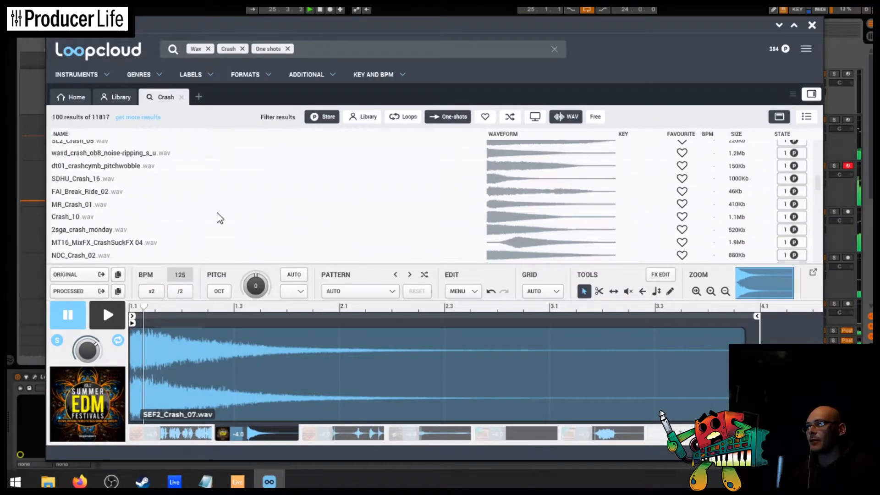
left_click(78, 98)
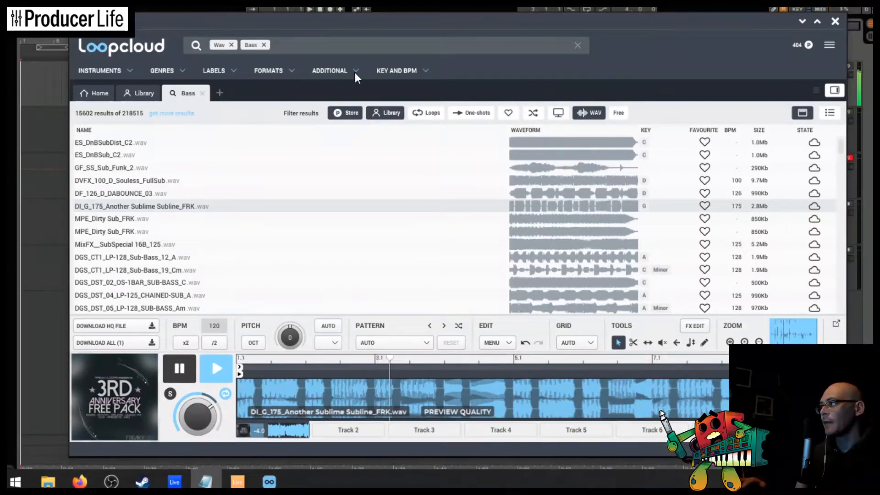
left_click(180, 70)
left_click(127, 70)
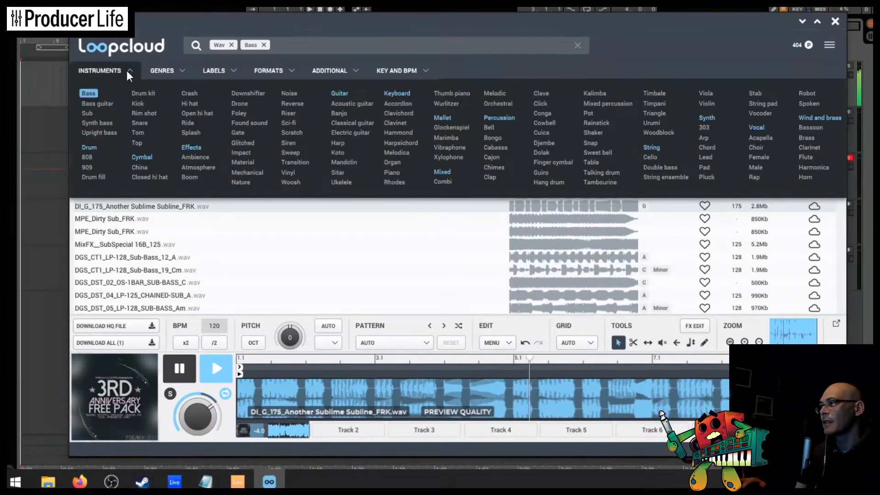
left_click(292, 73)
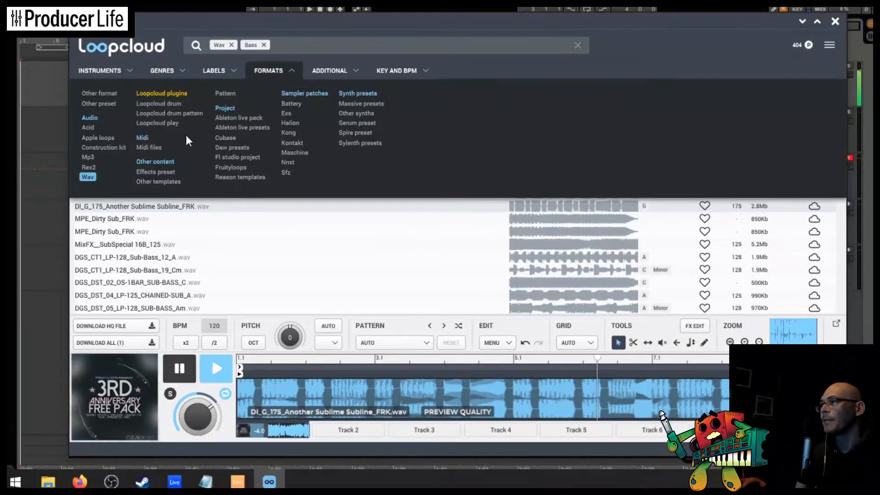
Filter the WAV bass samples to the key of D minor.
left_click(422, 72)
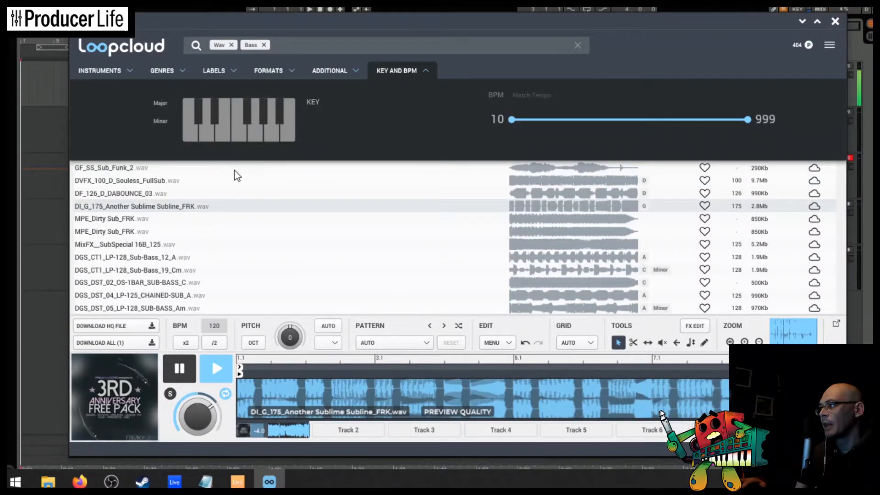
left_click(207, 132)
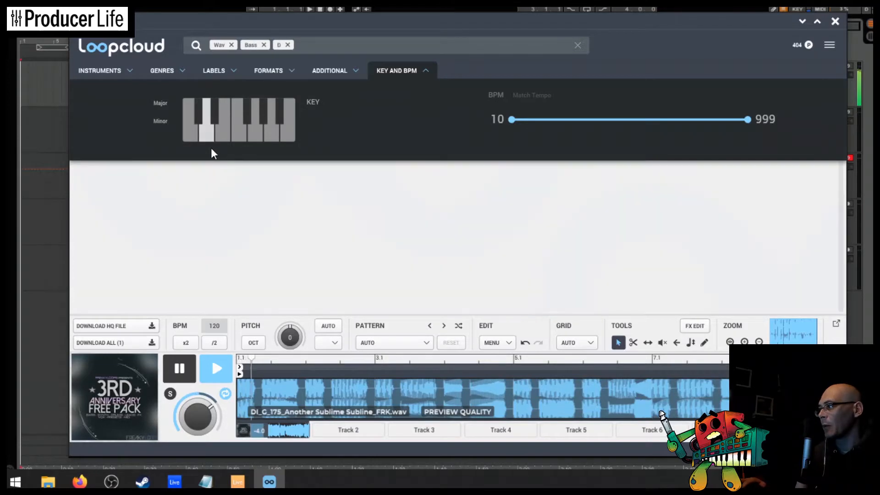
left_click(162, 122)
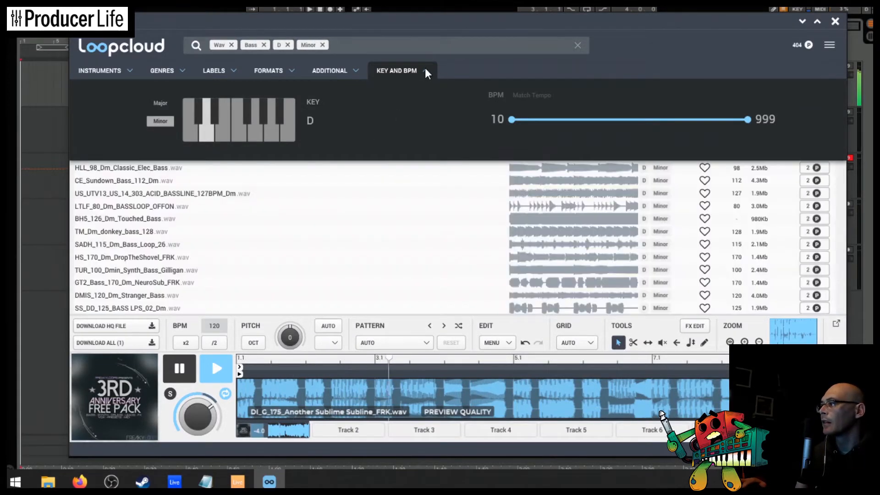
left_click(426, 70)
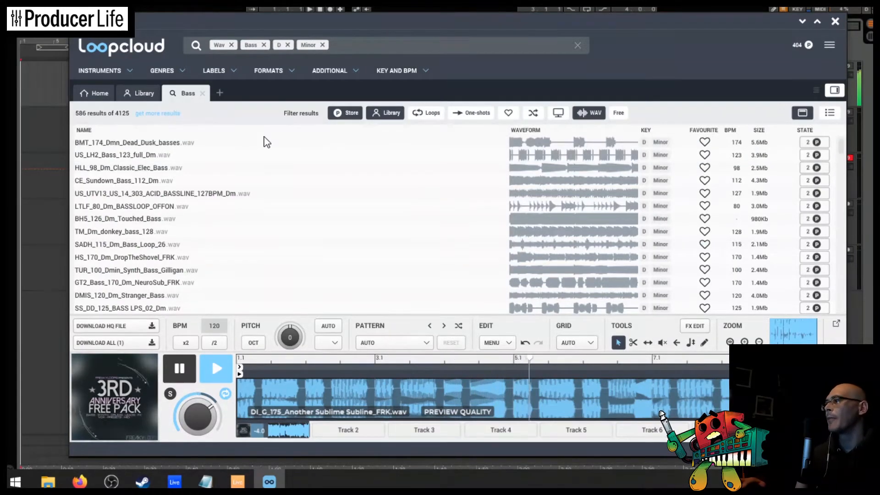
Narrow the bass samples to Bass house loops from the store, leaving out library content.
left_click(182, 69)
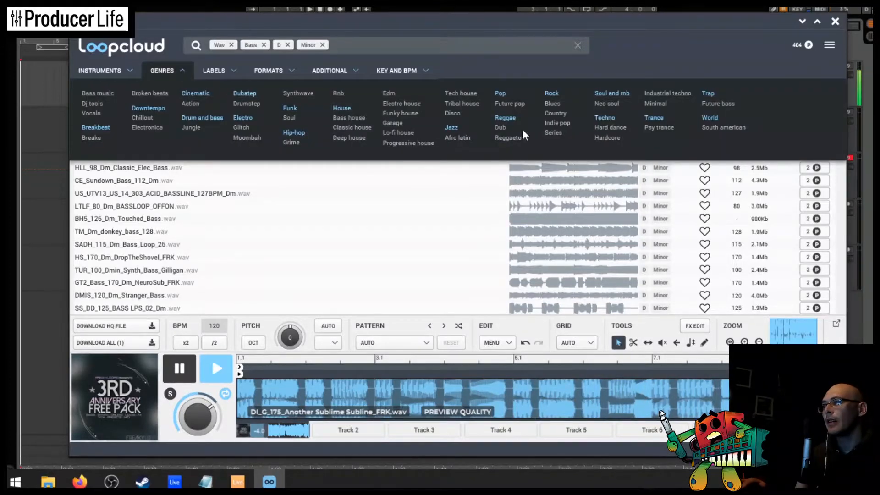
left_click(353, 117)
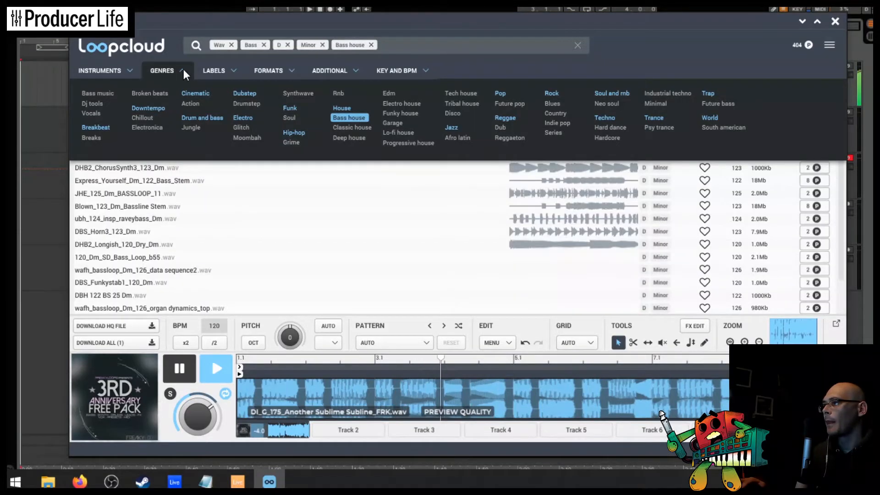
left_click(183, 69)
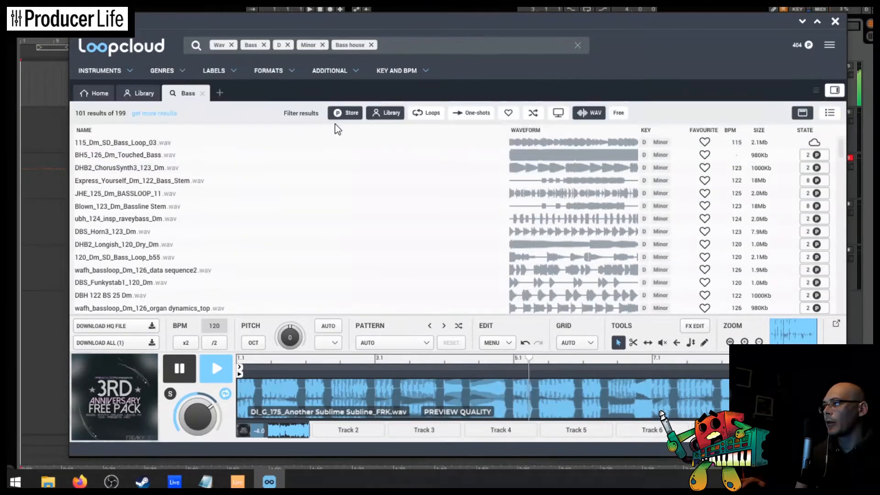
left_click(387, 113)
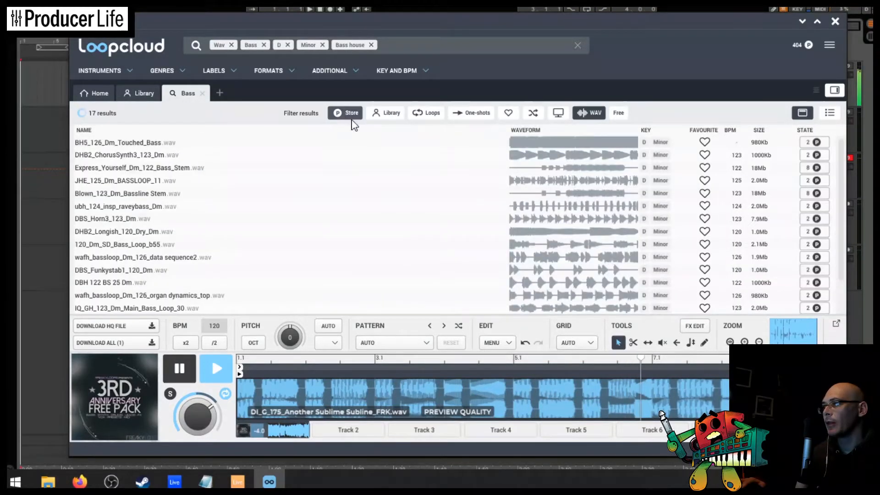
left_click(432, 117)
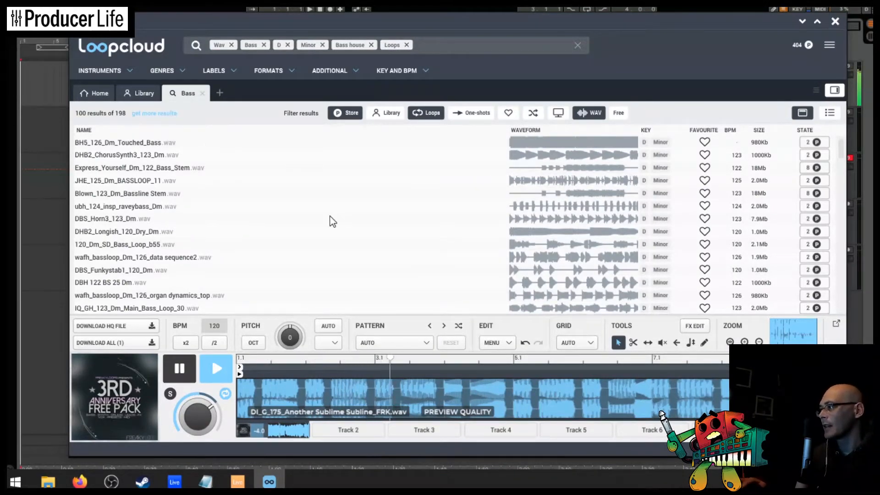
Audition the bass loops from BH5_126_Dm_Touched_Bass downwards, ending with wafh_bassloop_Dm_126_data sequence2 loaded on Track 1.
left_click(143, 146)
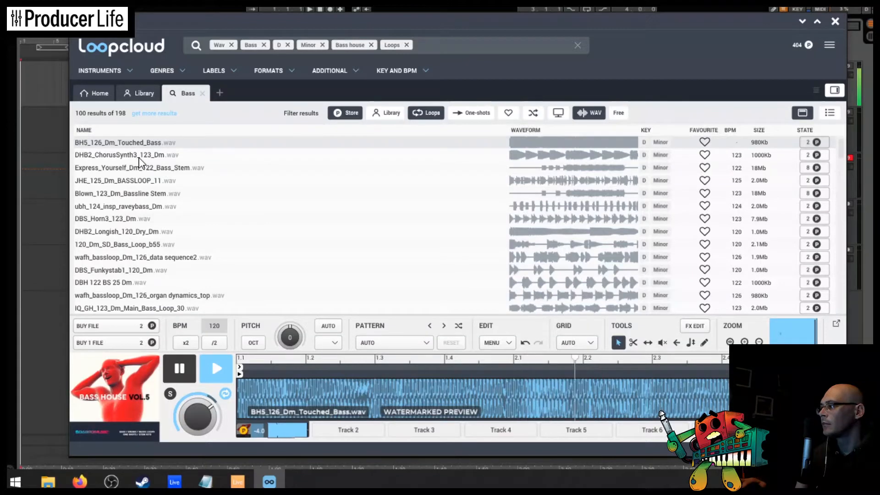
left_click(139, 158)
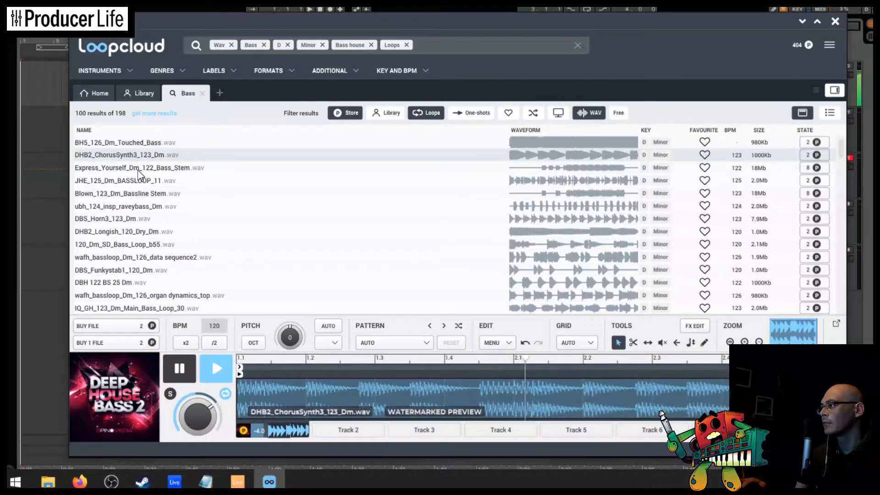
left_click(143, 208)
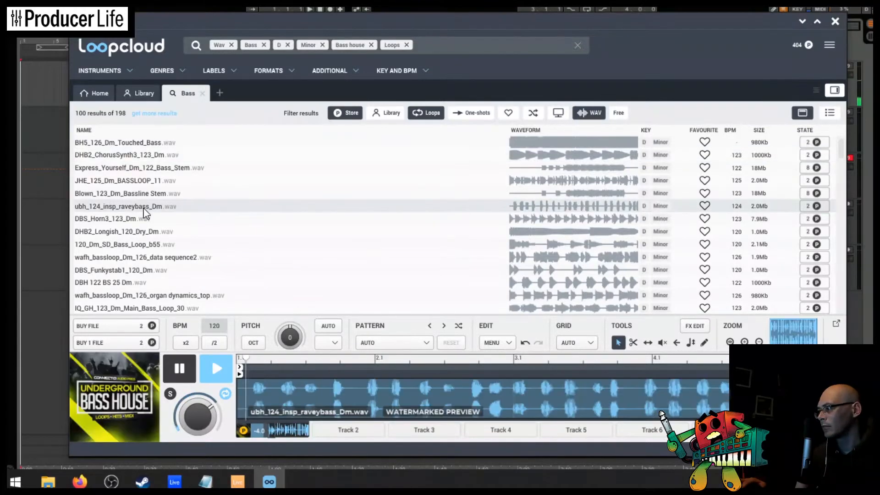
left_click(122, 219)
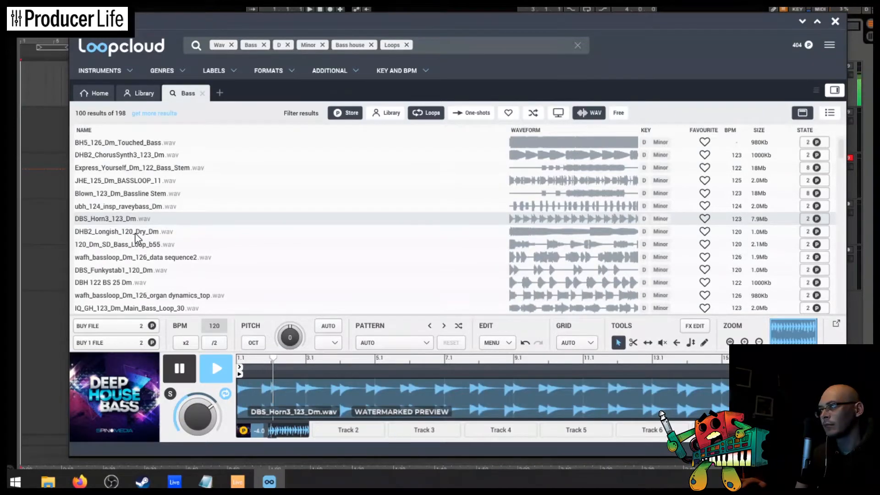
left_click(135, 232)
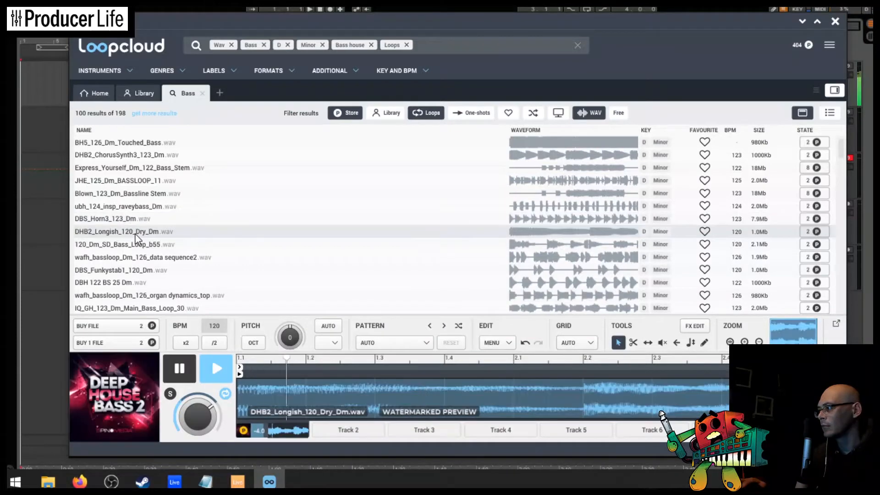
left_click(145, 248)
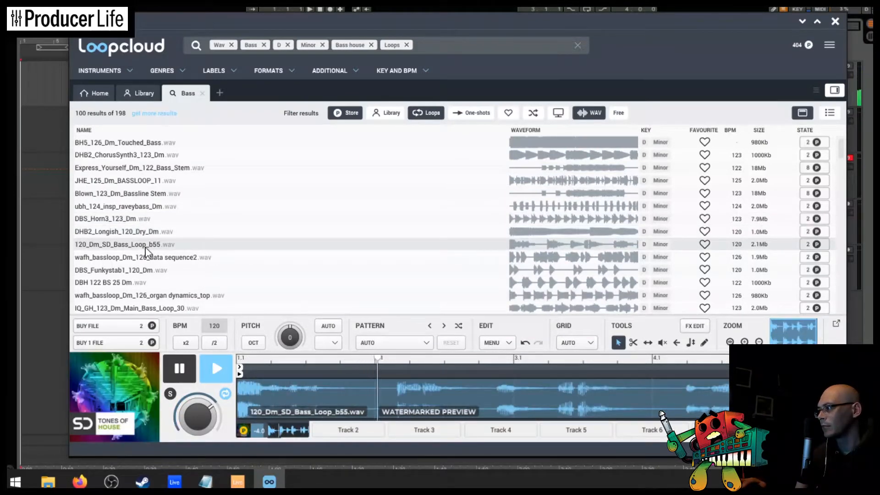
left_click(148, 258)
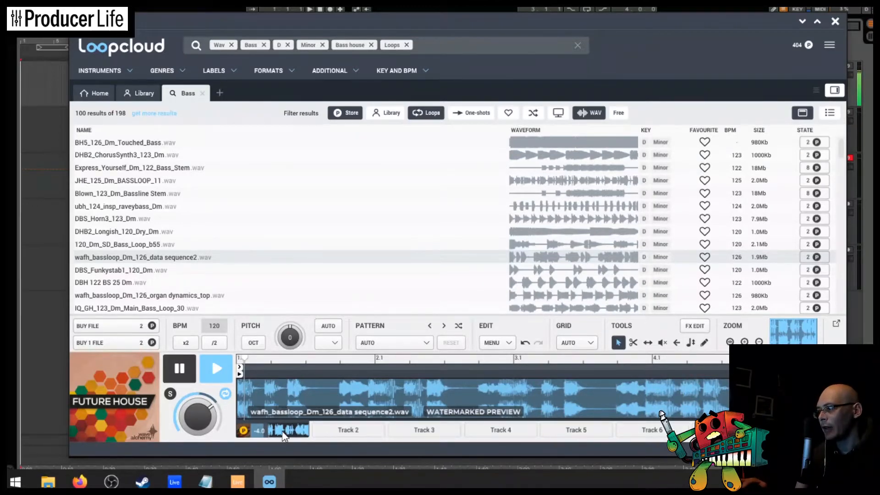
Mute Track 1 and make the empty Track 2 the active track.
left_click(352, 430)
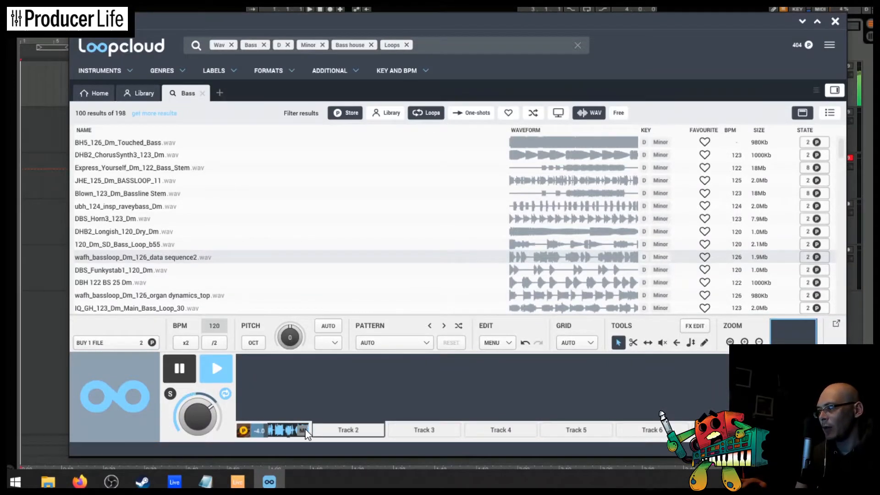
left_click(302, 429)
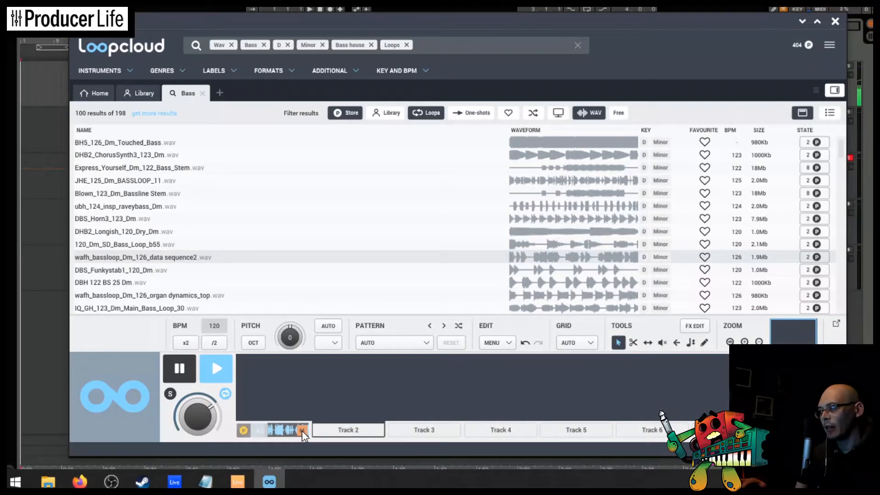
left_click(356, 433)
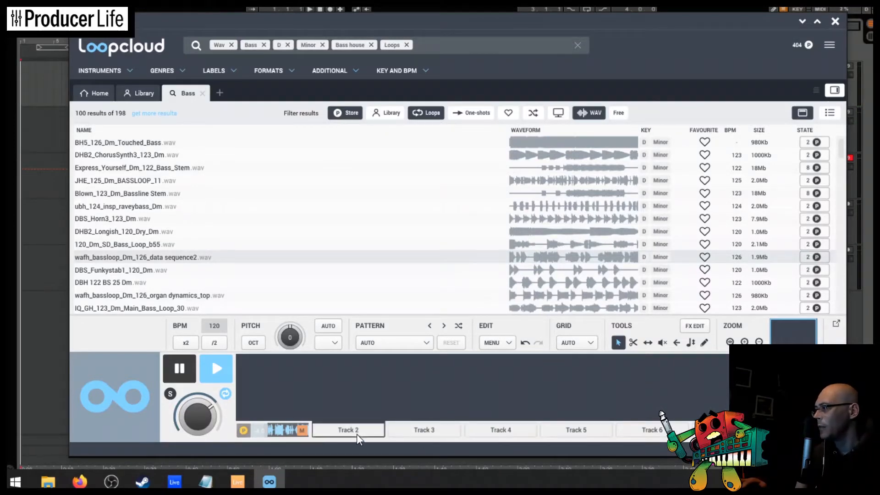
Audition the following bass loops on Track 2 and mark wafh_bassloop_Dm_126_organ dynamics_top as a favourite.
left_click(124, 271)
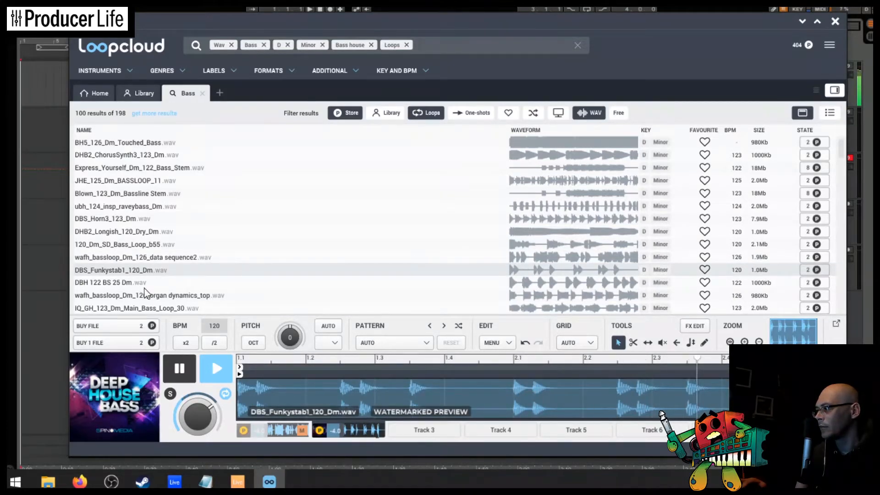
left_click(120, 283)
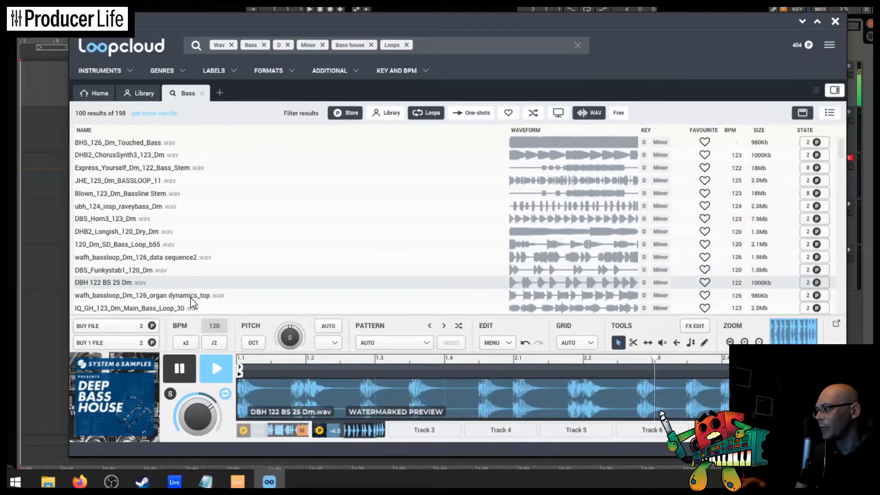
left_click(195, 296)
scroll(235, 294, "down", 1)
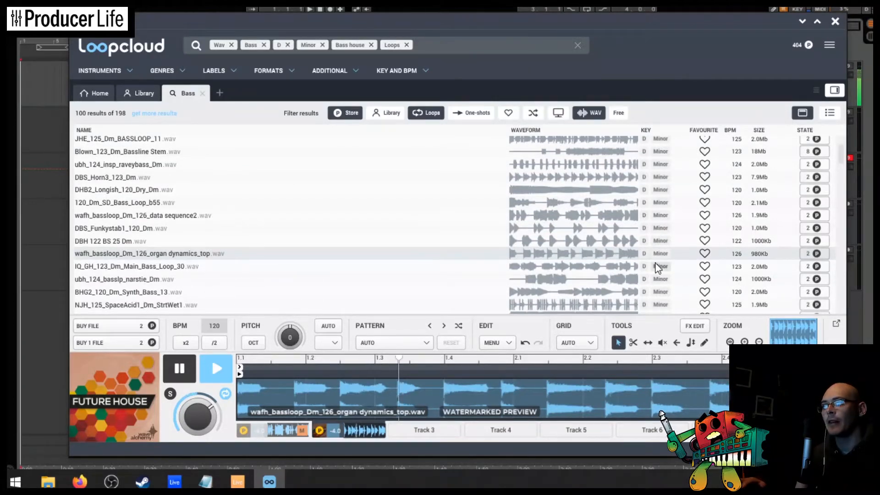
left_click(704, 253)
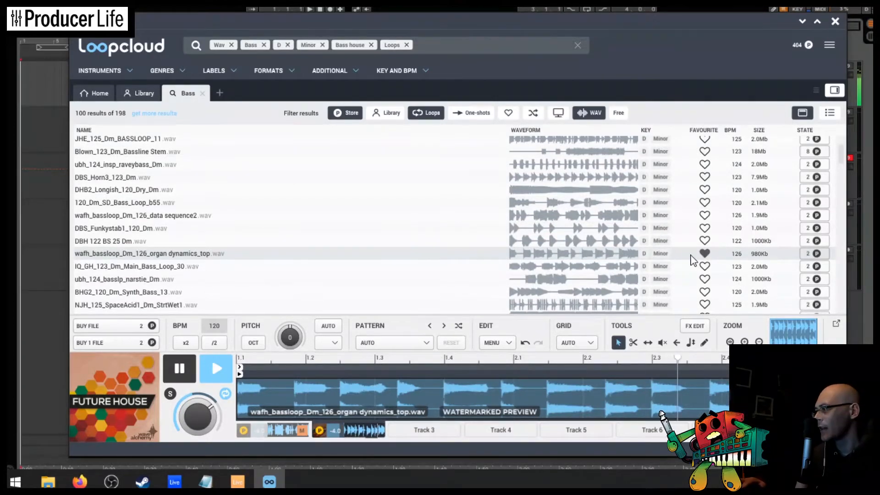
Audition NJH_125_SpaceAcid1_Dm_StrtWet1 and the loops below it, ending with 120_Dm_SD_Bass_Loop_49 loaded on Track 2.
left_click(172, 305)
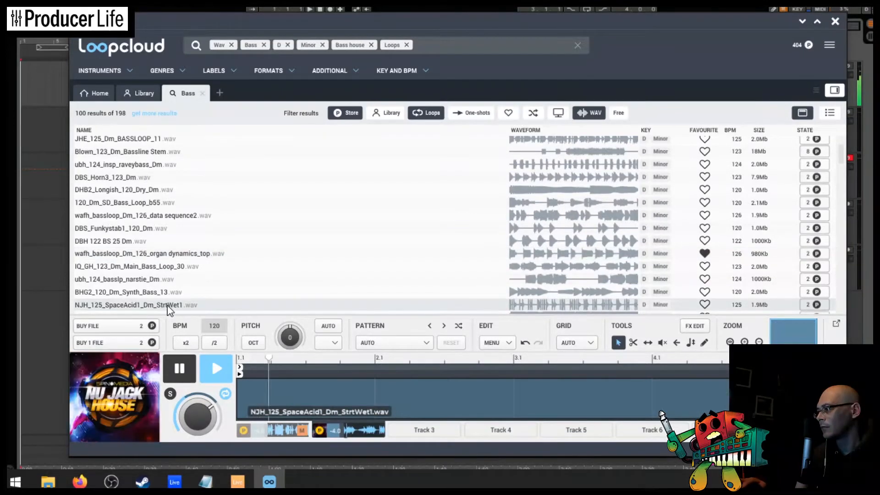
scroll(210, 298, "down", 2)
left_click(152, 236)
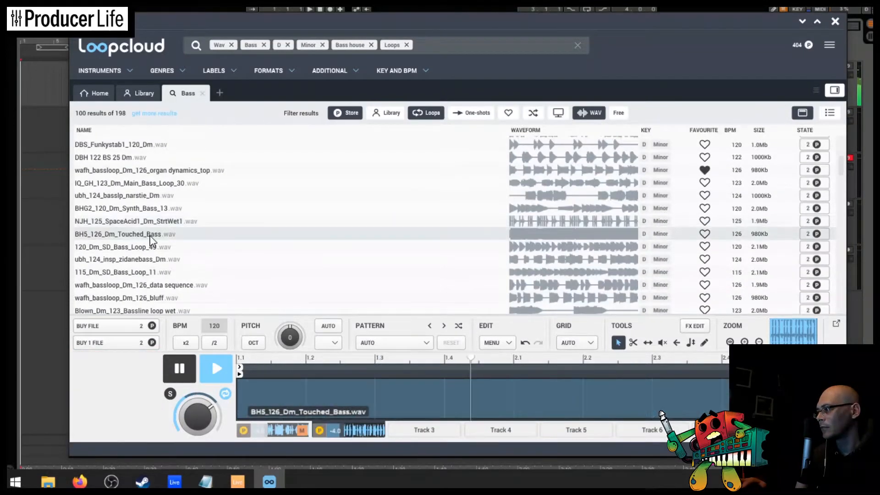
left_click(138, 250)
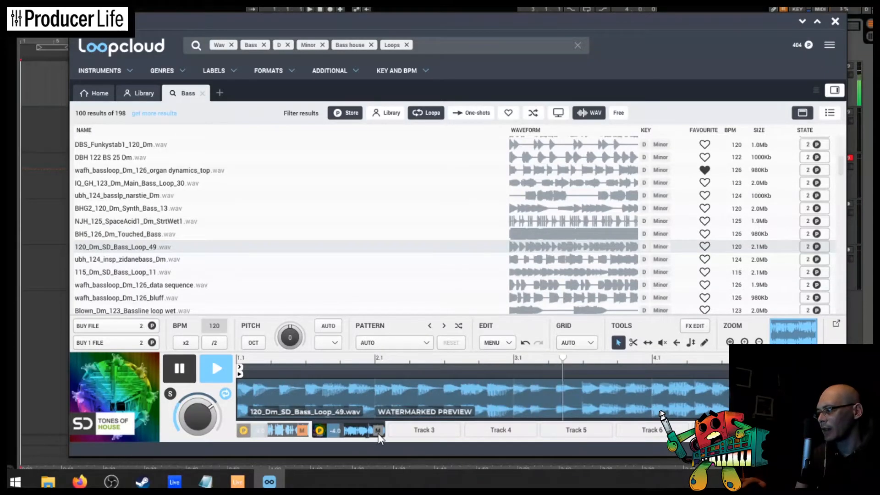
Compare the two loaded bass loops by toggling their mutes, leaving Track 1 selected and playing with Track 2 muted.
left_click(378, 433)
left_click(284, 432)
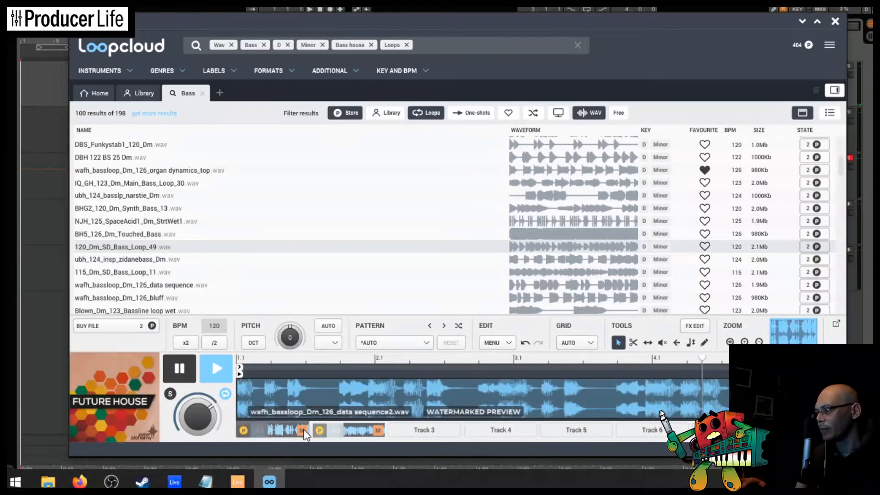
left_click(303, 432)
left_click(378, 431)
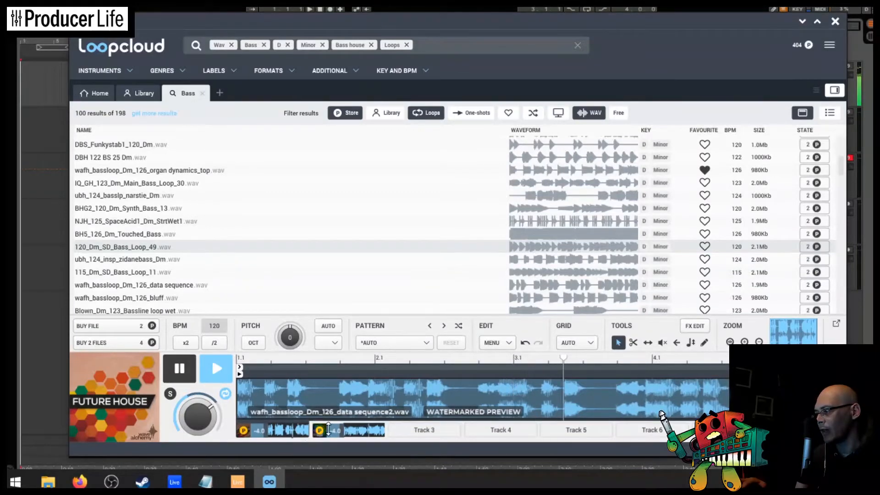
left_click(377, 429)
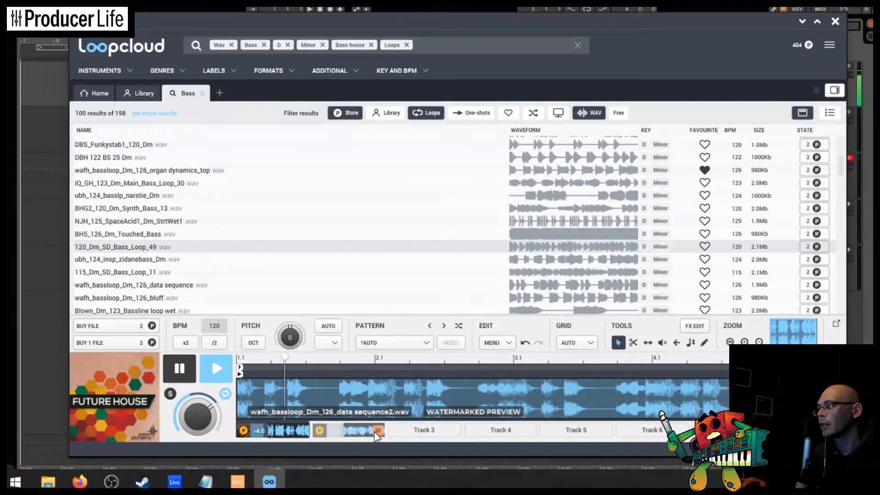
Make the empty Track 3 active and replace the Bass search tag with Chord.
left_click(418, 431)
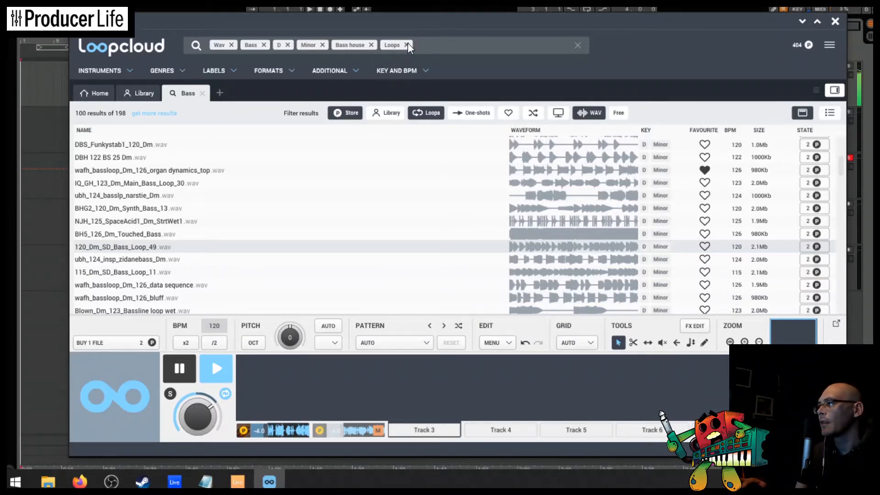
left_click(264, 45)
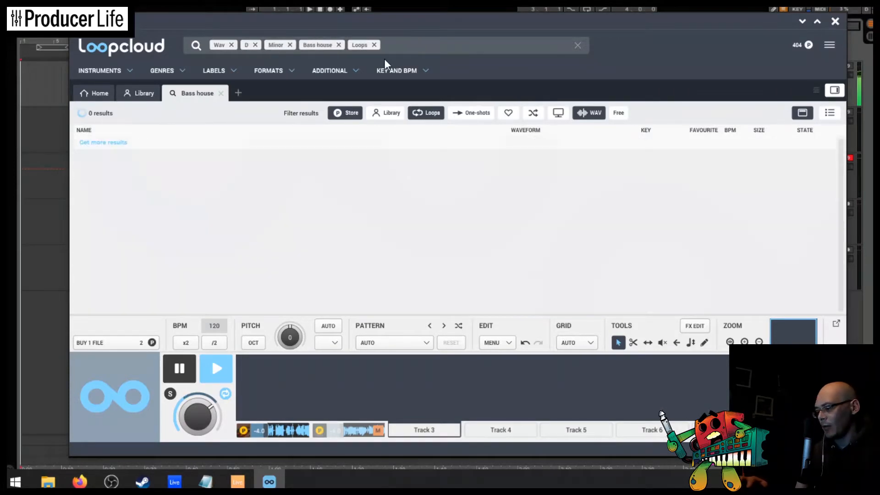
type("chord")
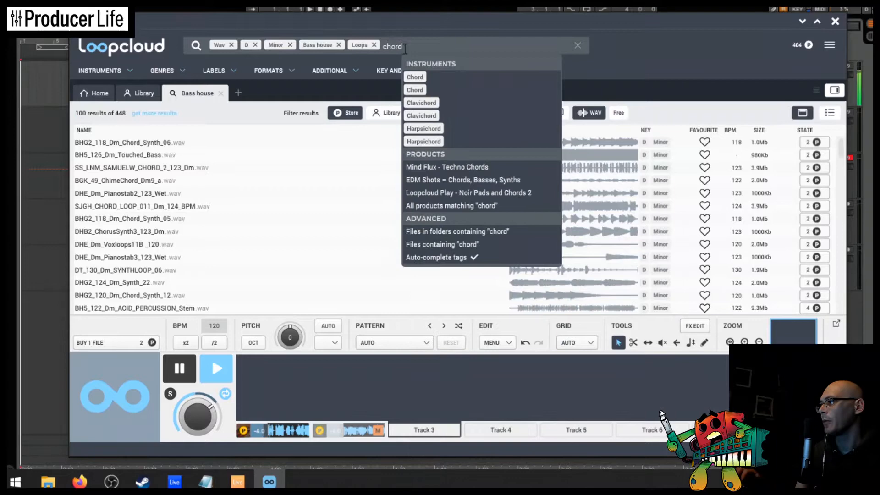
key("Return")
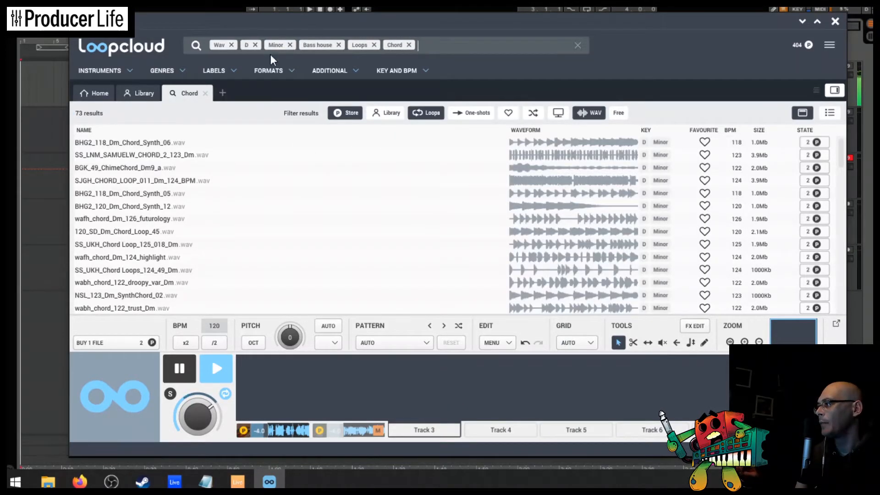
Audition several chord loops on Track 3, from BHG2_118_Dm_Chord_Synth_06 down to BHG2_120_Dm_Chord_Bass_04.
left_click(150, 146)
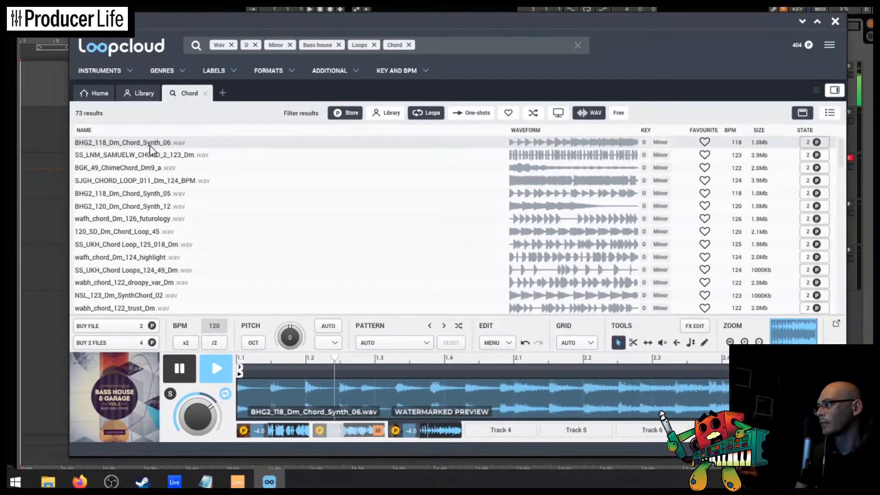
left_click(146, 156)
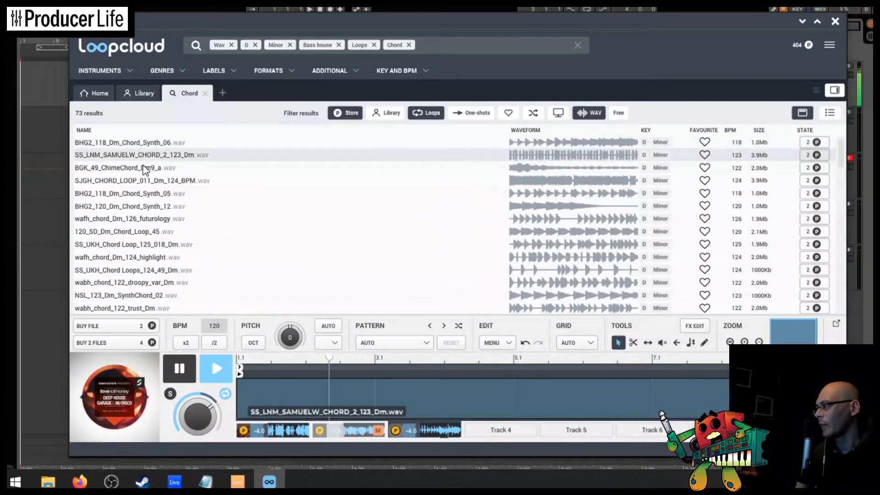
left_click(146, 168)
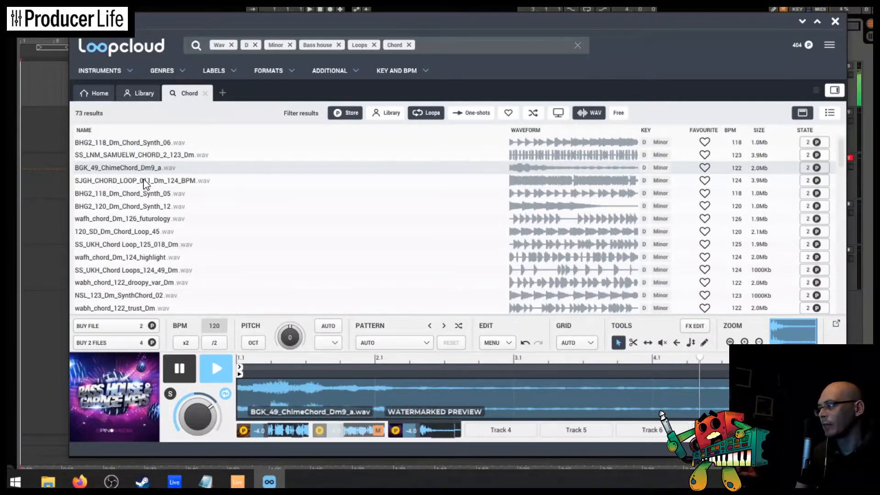
scroll(138, 229, "down", 3)
left_click(133, 240)
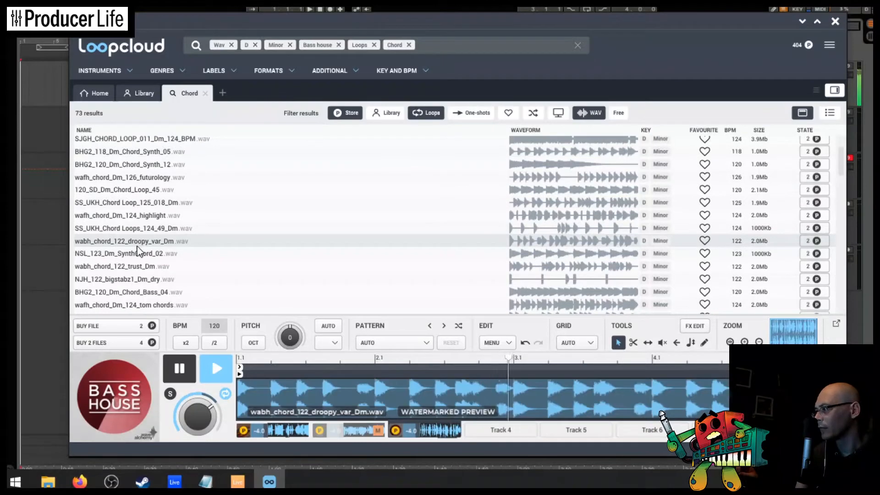
left_click(133, 255)
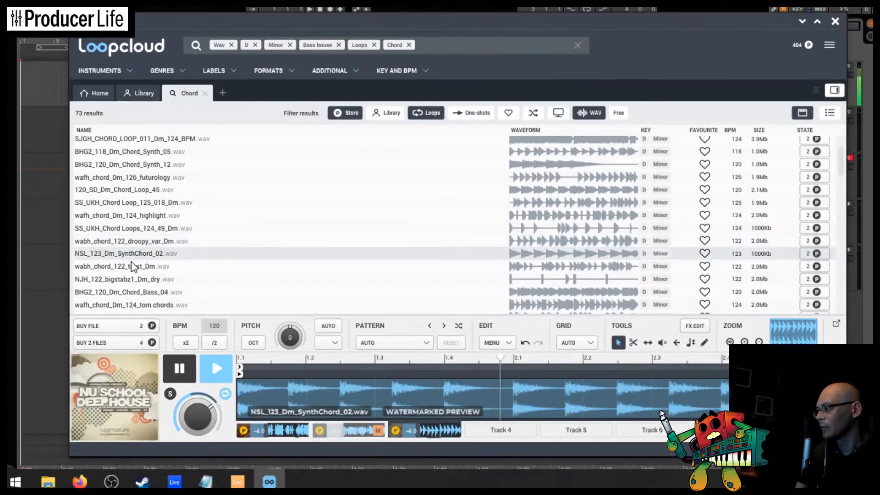
left_click(129, 267)
left_click(132, 279)
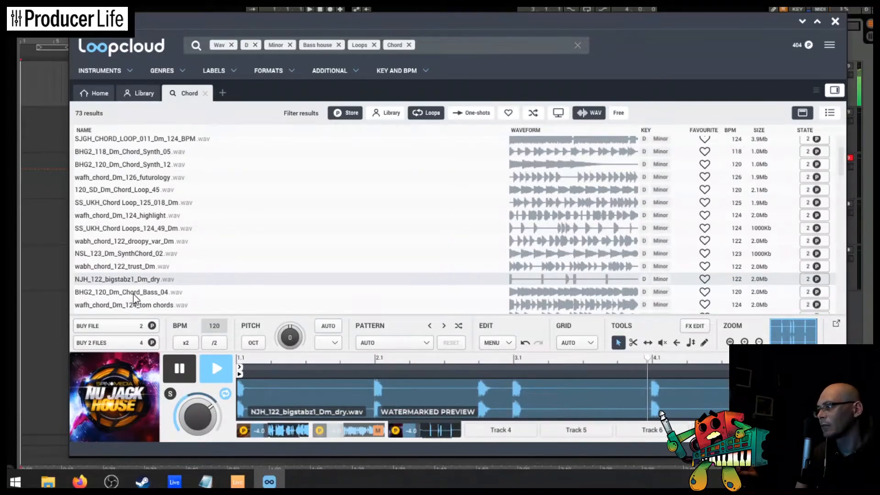
left_click(133, 293)
Audition wafh_chord_Dm_124_tom chords and the chord loops below it, ending with wafh_chord_Dm_126_aquatic loaded on Track 3.
scroll(161, 249, "down", 2)
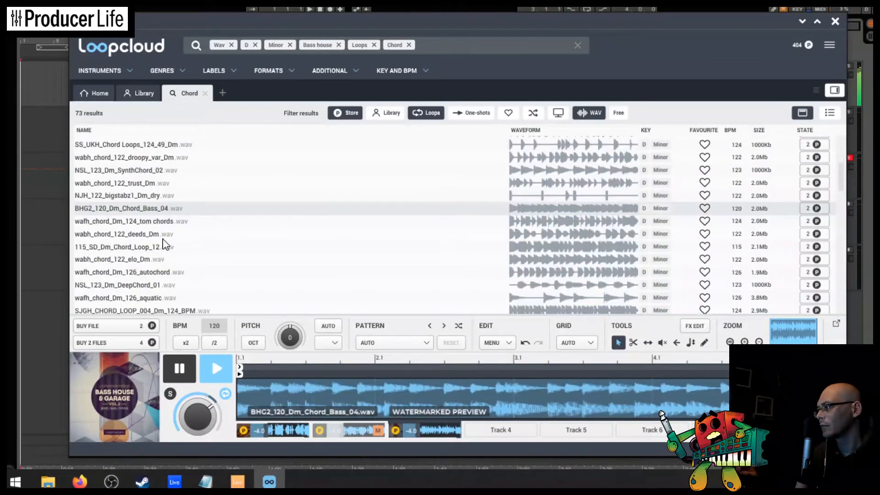
left_click(158, 223)
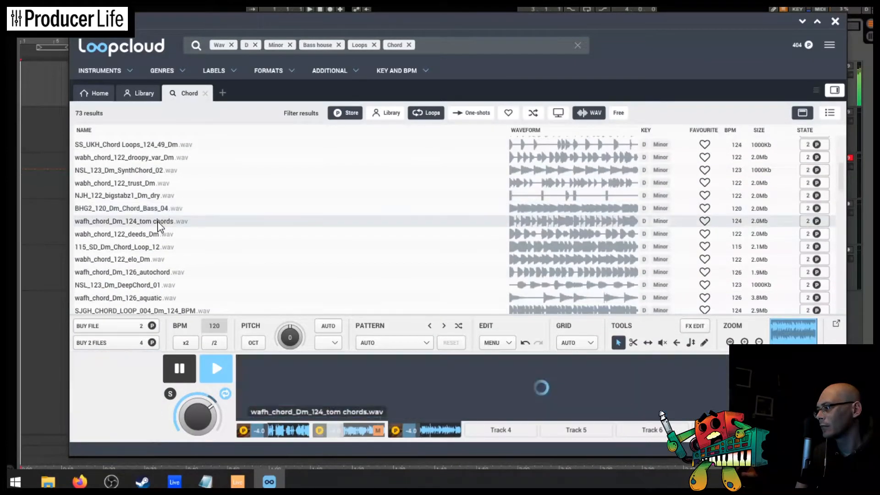
left_click(146, 235)
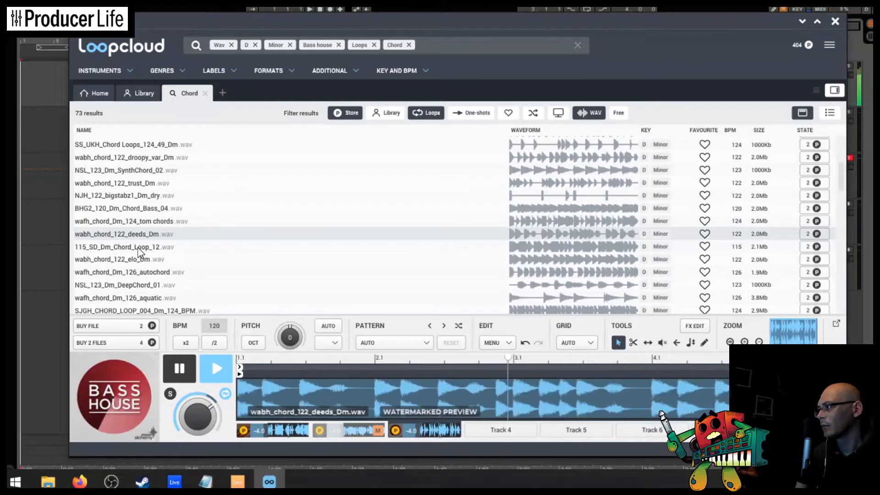
left_click(139, 248)
left_click(140, 259)
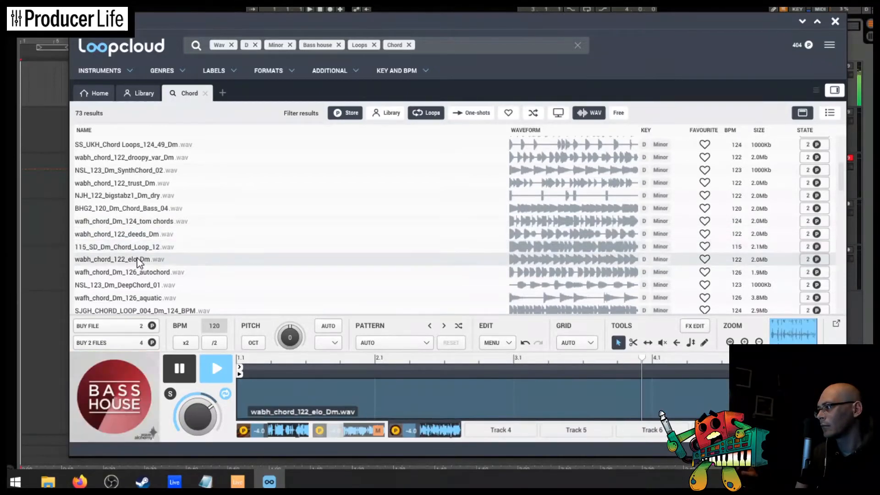
left_click(131, 274)
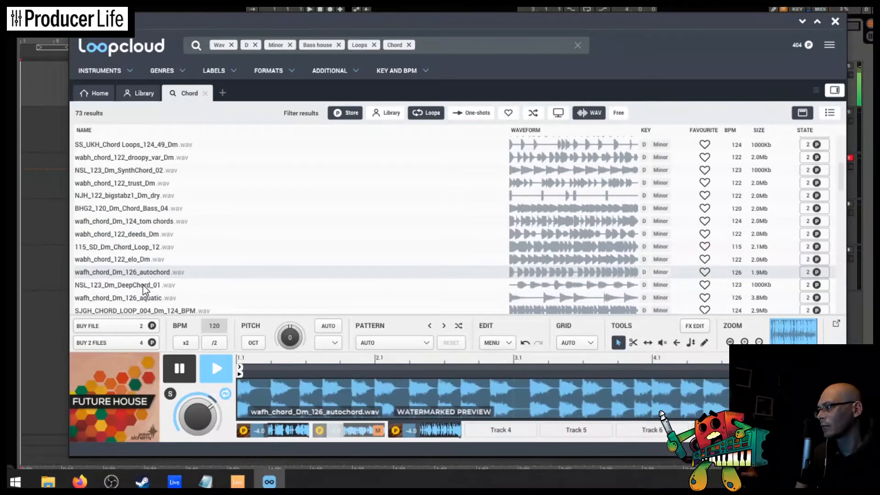
left_click(141, 285)
left_click(143, 299)
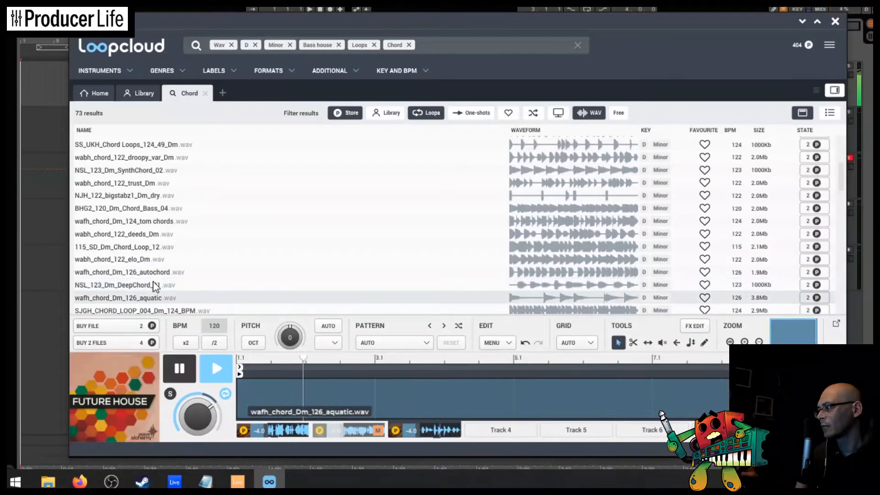
scroll(156, 284, "down", 1)
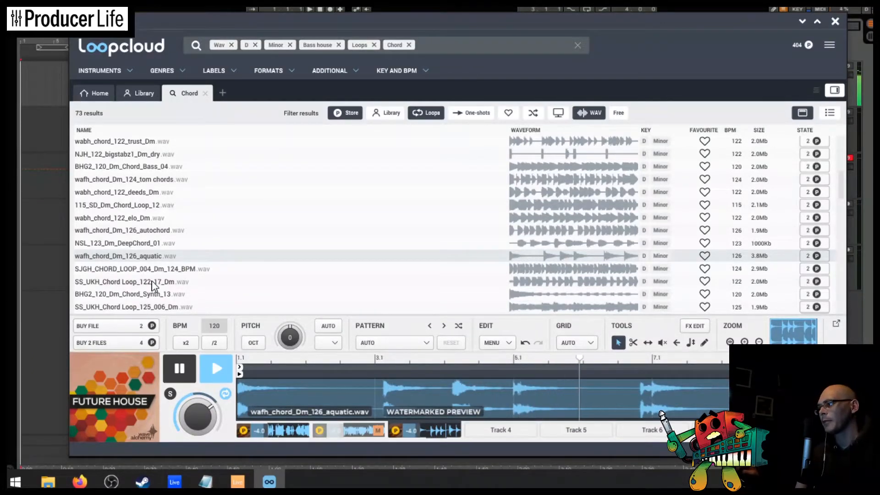
Split the aquatic chord loop at bar 3, reverse its first slice and replay the loop.
left_click(239, 372)
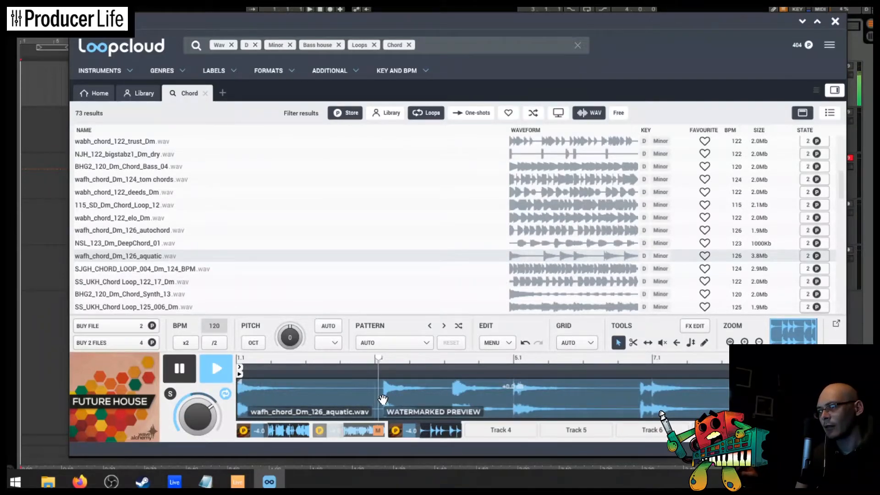
left_click(632, 342)
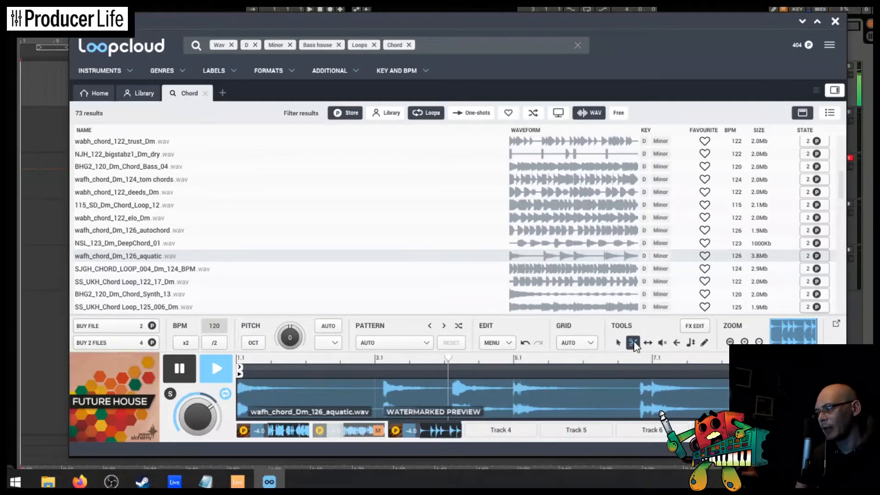
left_click(375, 399)
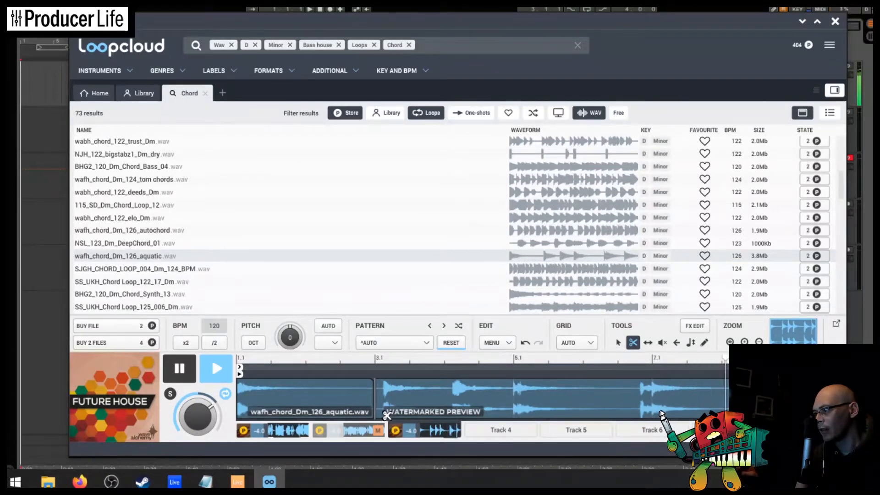
left_click(676, 342)
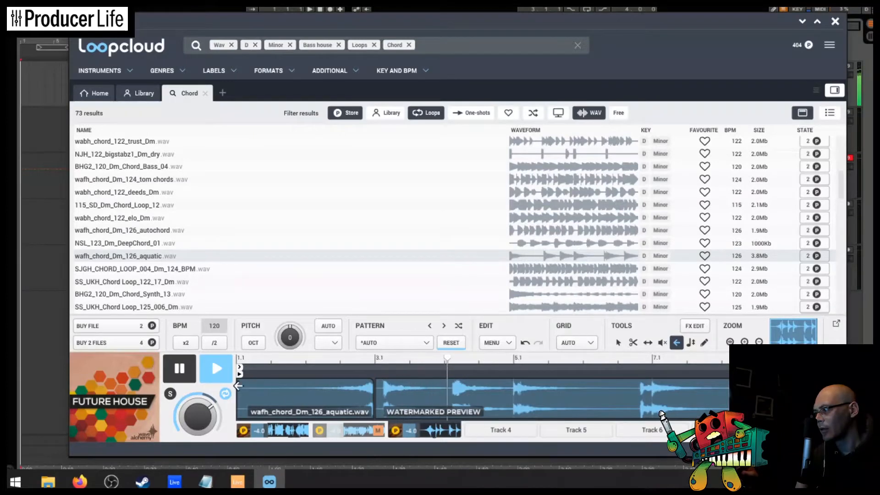
left_click(183, 371)
left_click(217, 369)
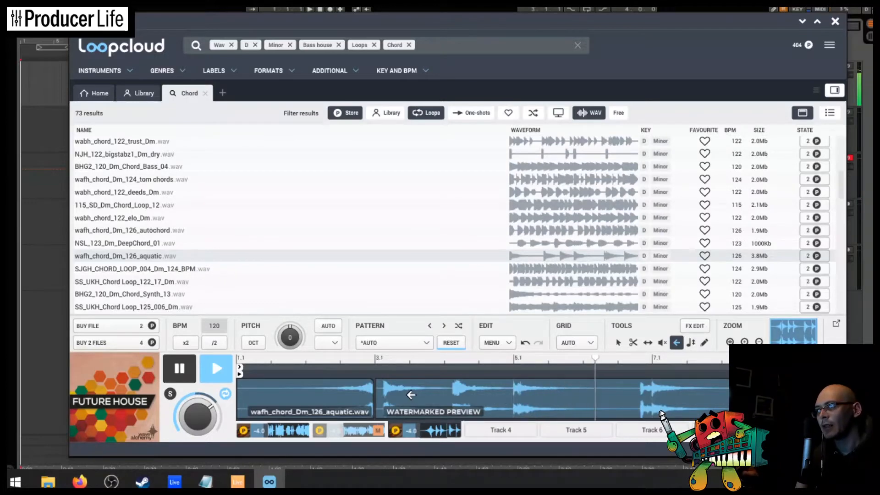
Split the chord loop at bar 5 and mute the slice between bars 3 and 5.
left_click(633, 343)
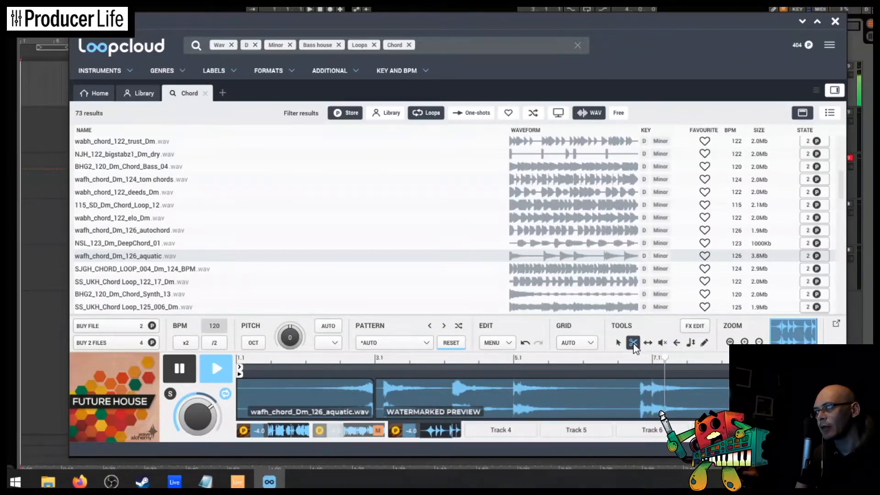
left_click(575, 389)
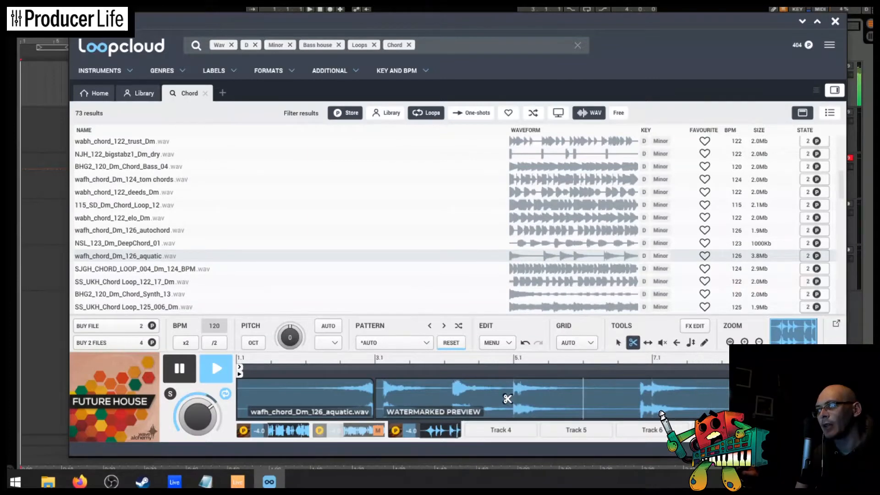
left_click(507, 399)
left_click(617, 343)
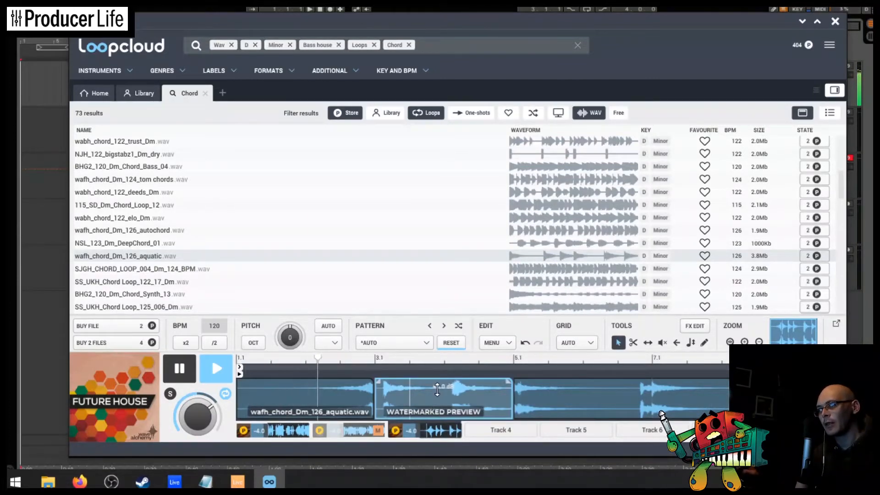
left_click(662, 343)
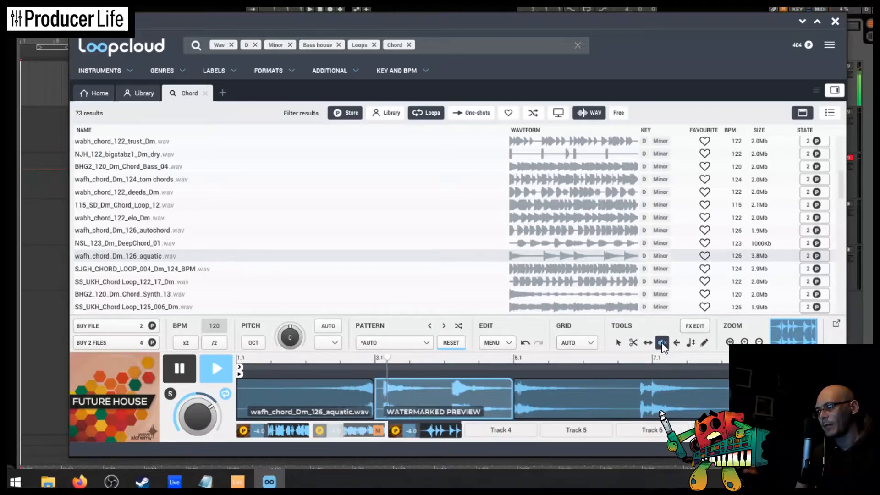
left_click(411, 397)
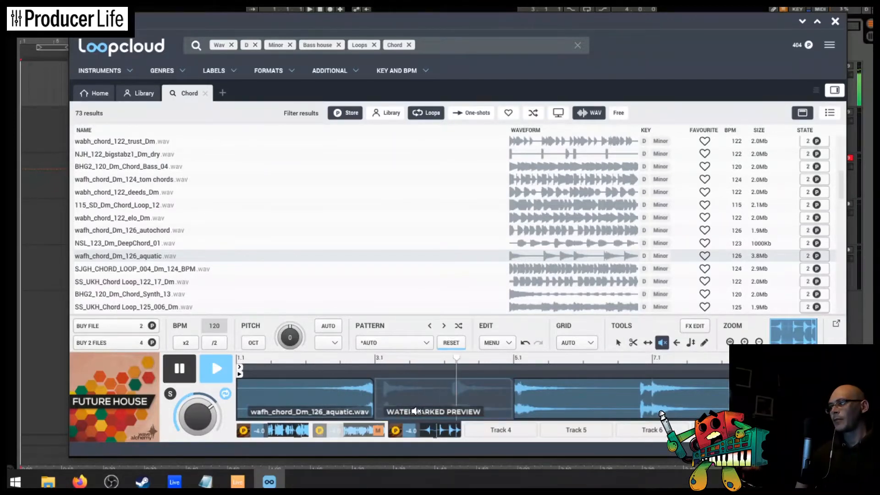
Replace the muted slice with the reversed first slice and place a copy of it back at the loop's start.
left_click(618, 342)
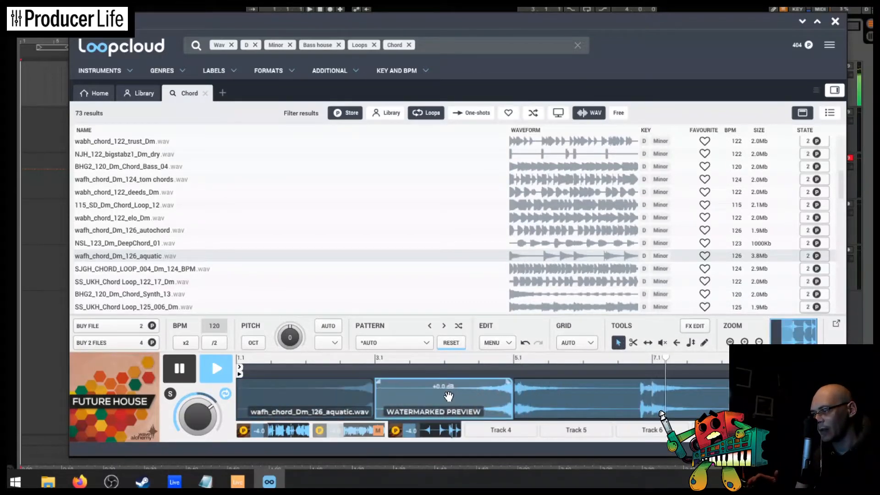
left_click_drag(448, 397, 448, 396)
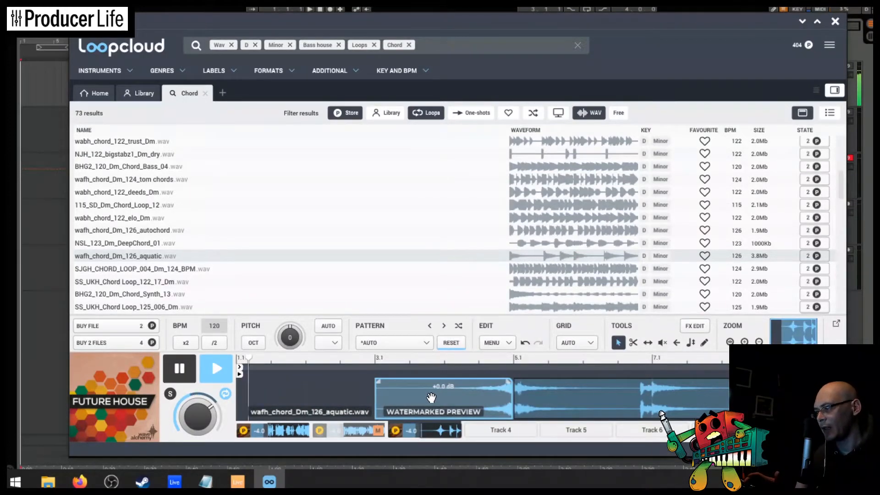
left_click_drag(428, 399, 300, 398)
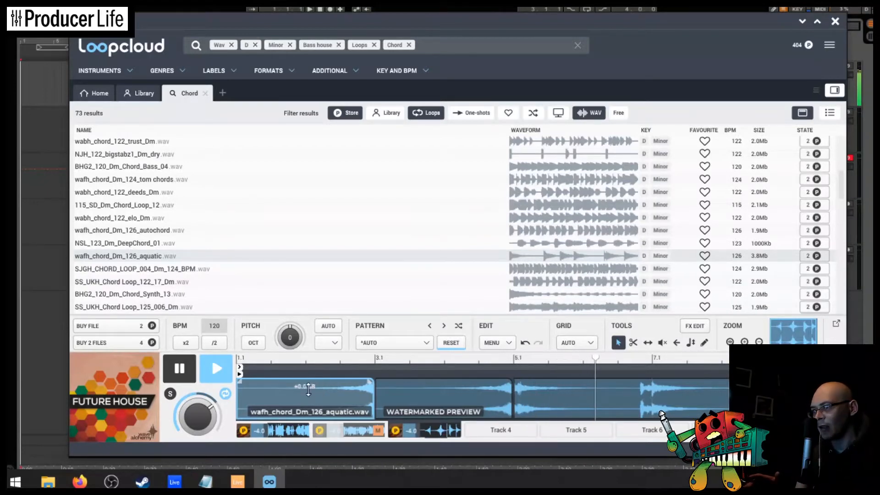
Reverse the chord loop's first slice again to play it forwards.
left_click(676, 342)
left_click(338, 398)
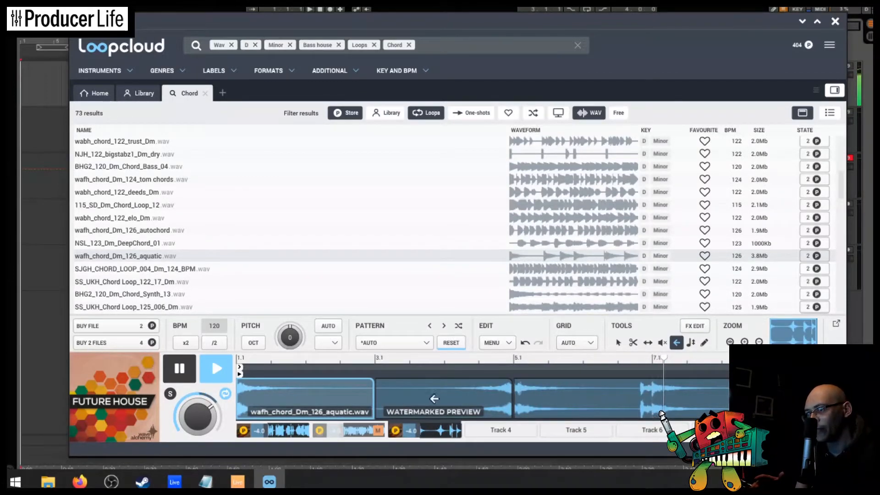
left_click(618, 342)
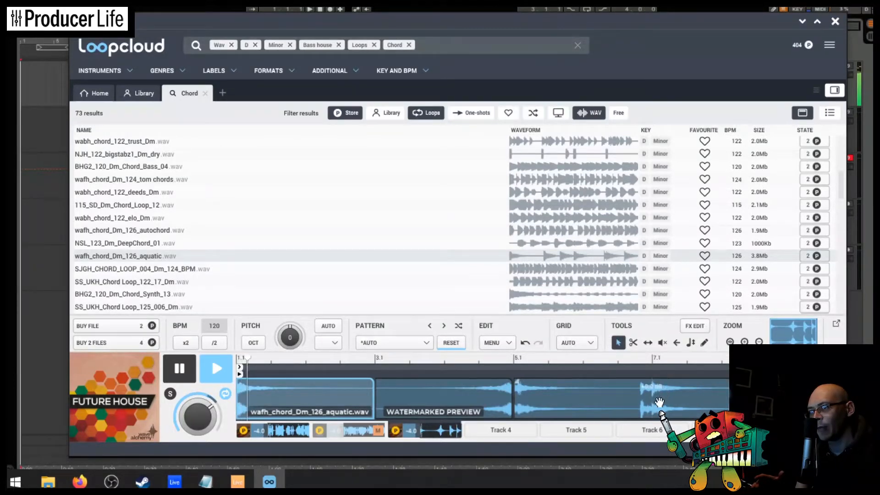
Split the chord loop at bars 7 and 8.
left_click(632, 343)
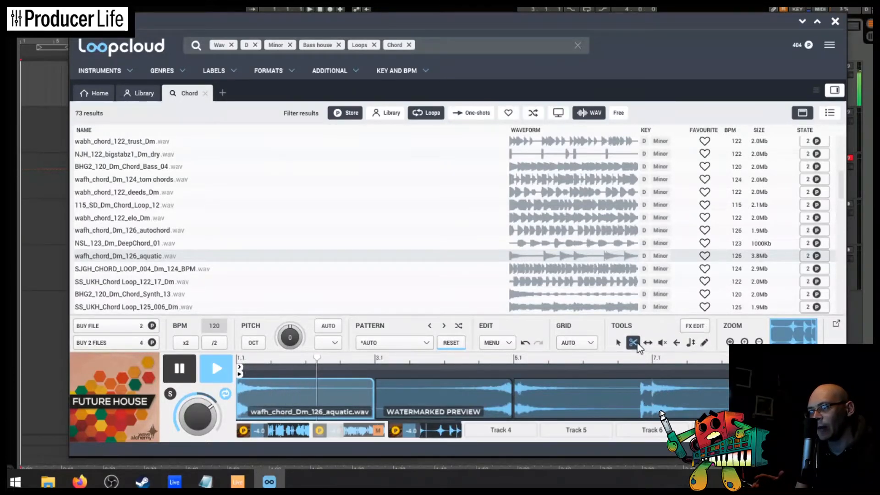
left_click(650, 398)
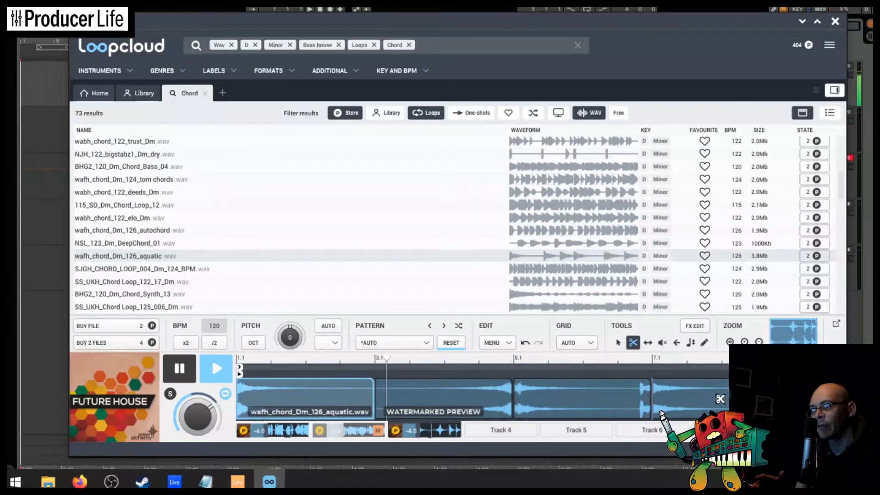
left_click(618, 343)
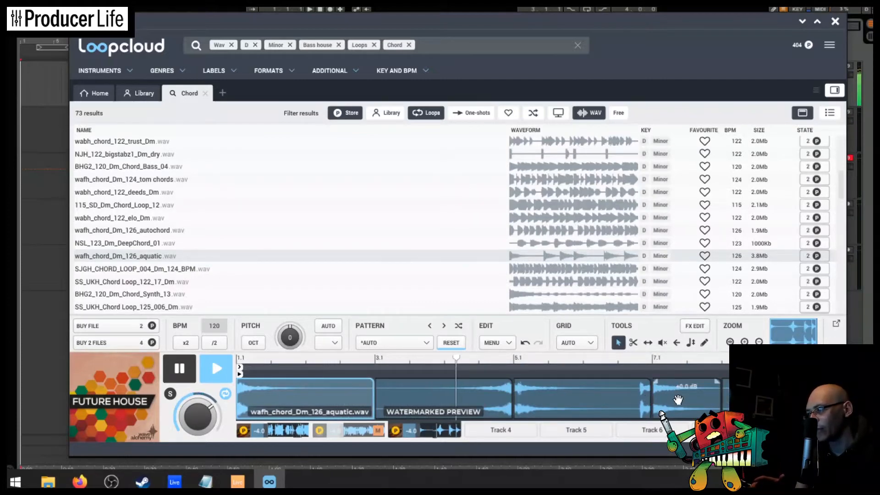
Place a copy of the chord loop's one-bar slice at bar 3 and pause the preview.
left_click(525, 403)
left_click_drag(524, 403, 398, 391)
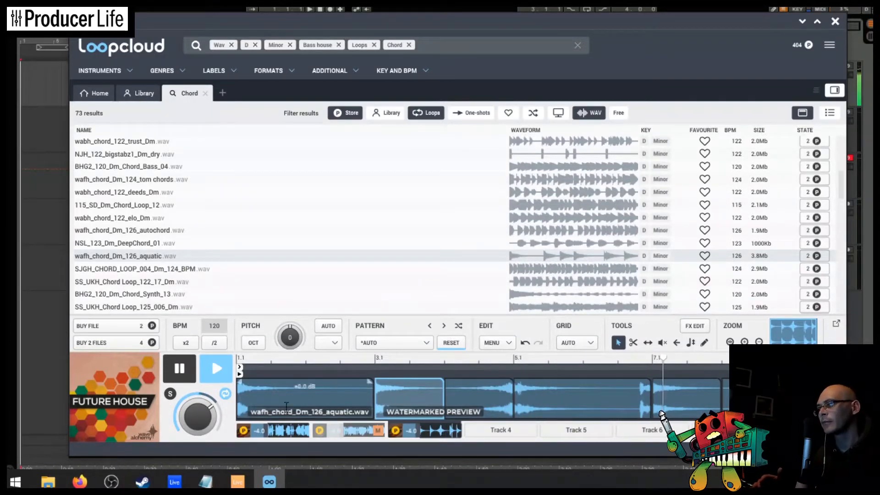
left_click(188, 370)
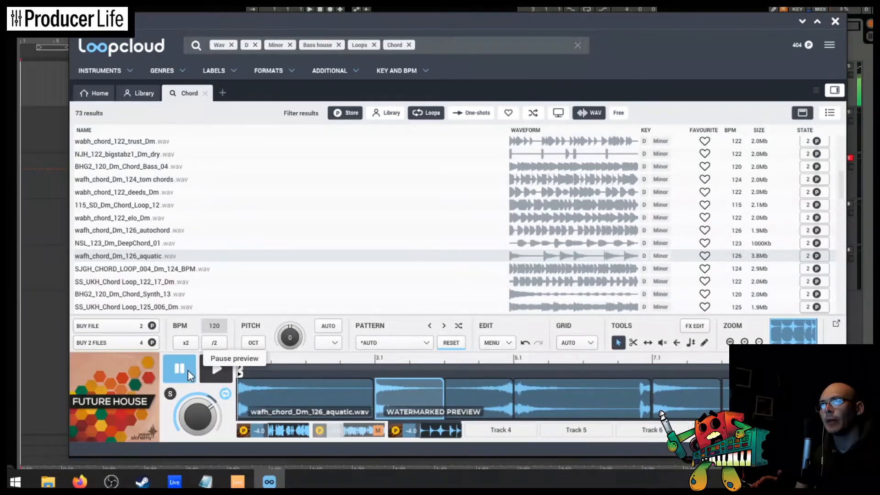
Switch to Ableton Live, select the second Loopcloud track and open its Loopcloud Drum instrument.
left_click(802, 22)
left_click(735, 114)
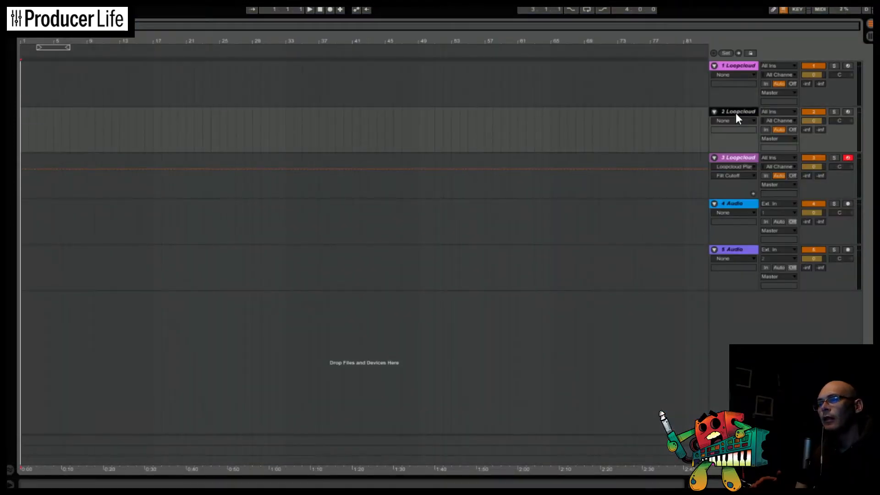
left_click(815, 483)
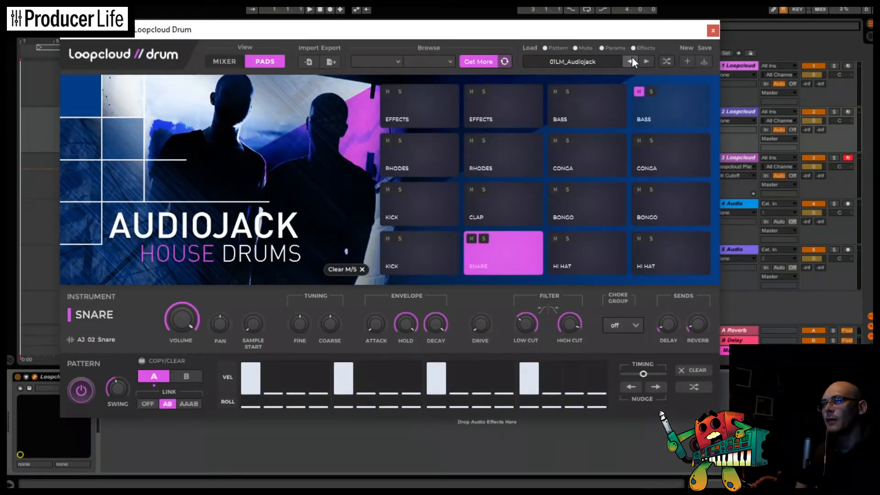
Choose the 01LM_Audiojack kit from the Loopcloud Welcome Pack and start playback to hear its pattern.
left_click(604, 61)
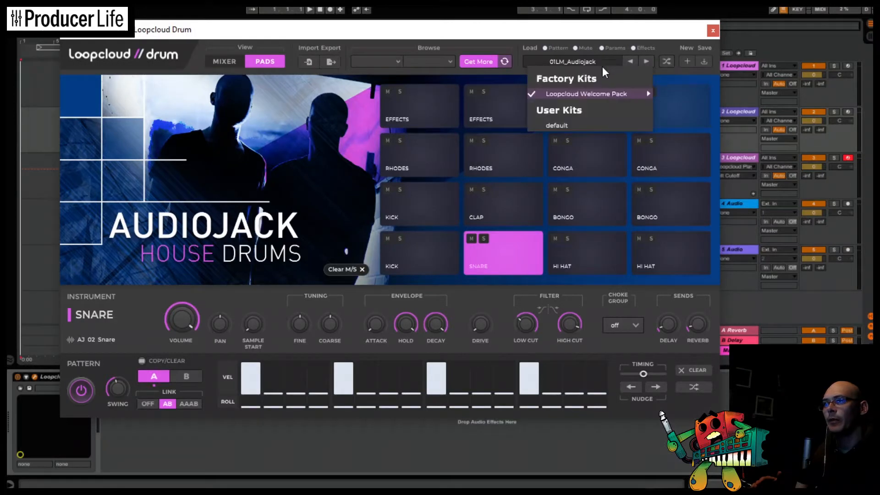
mouse_move(615, 94)
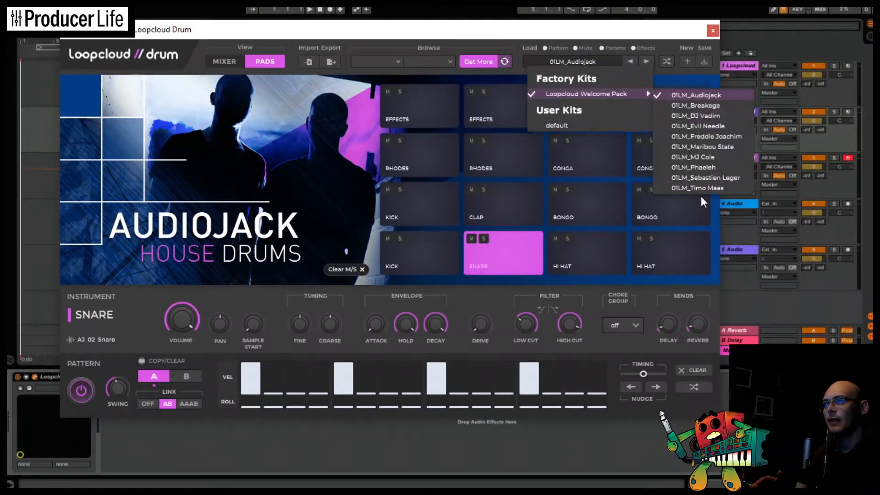
left_click(671, 104)
mouse_move(624, 93)
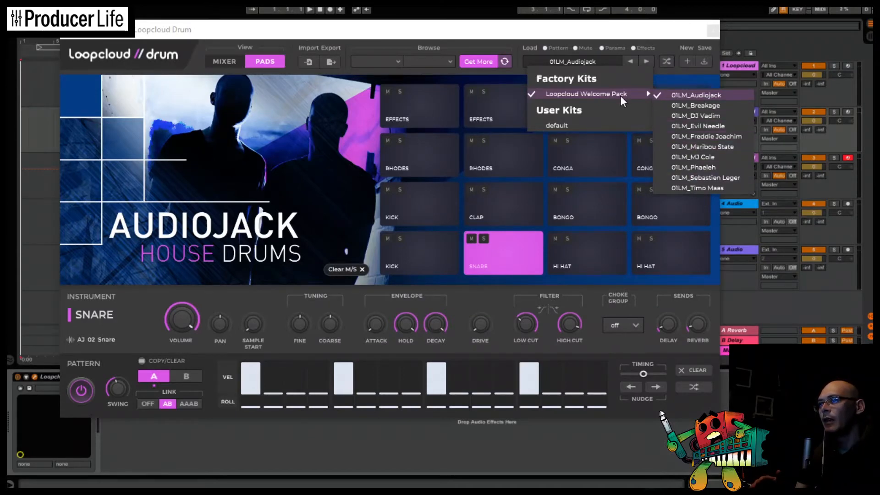
left_click(703, 96)
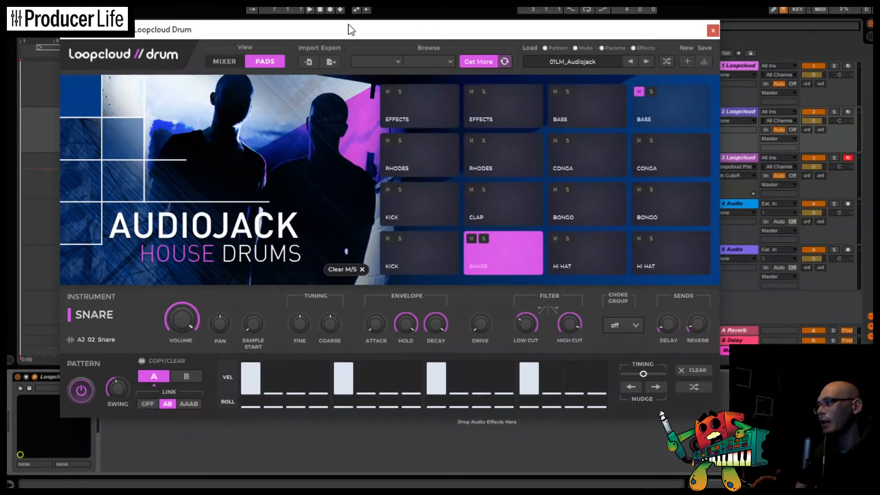
left_click(309, 9)
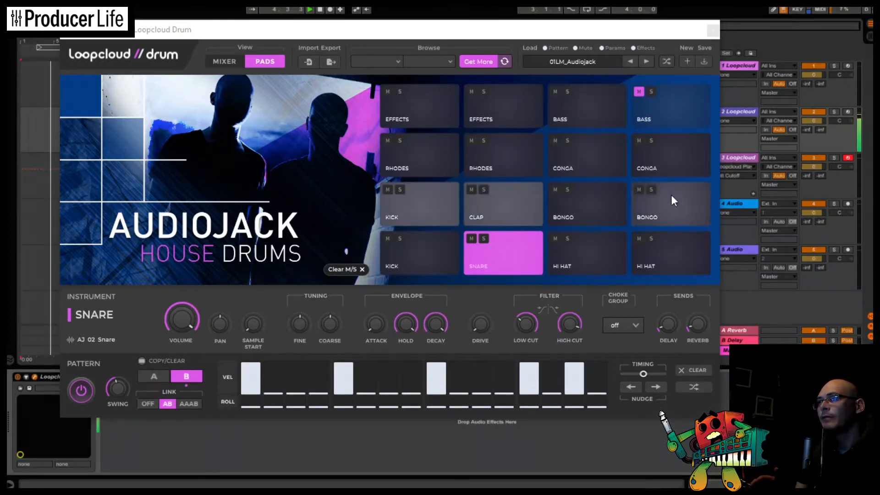
Audition the 01LM_Breakage, 01LM_Timo Maas and 01LM_Sebastien Leger kits from the Loopcloud Welcome Pack.
left_click(614, 60)
mouse_move(604, 95)
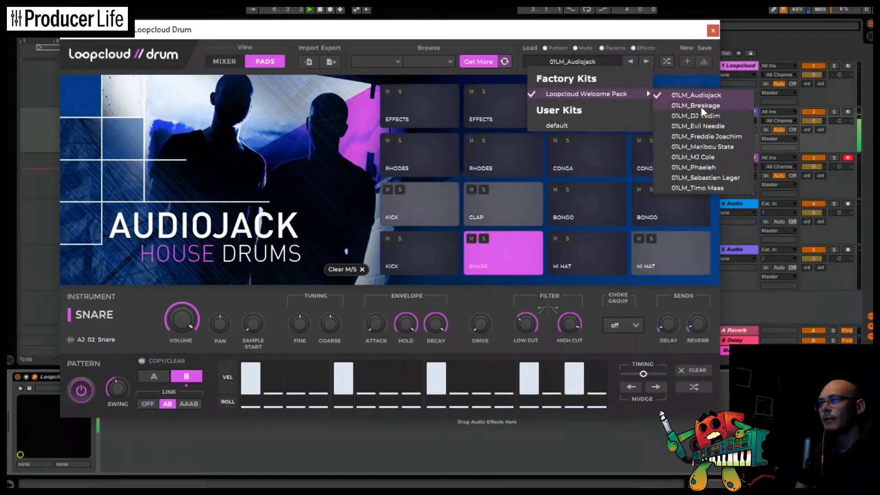
left_click(701, 106)
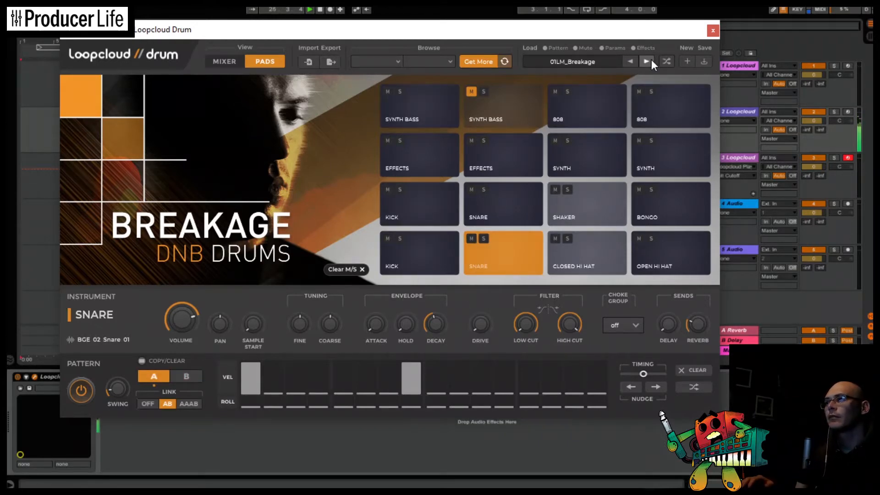
left_click(594, 64)
mouse_move(604, 91)
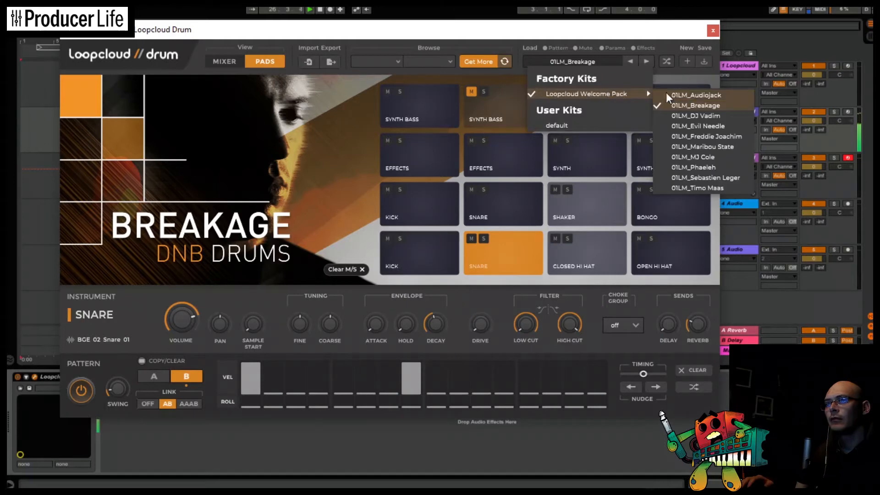
left_click(708, 187)
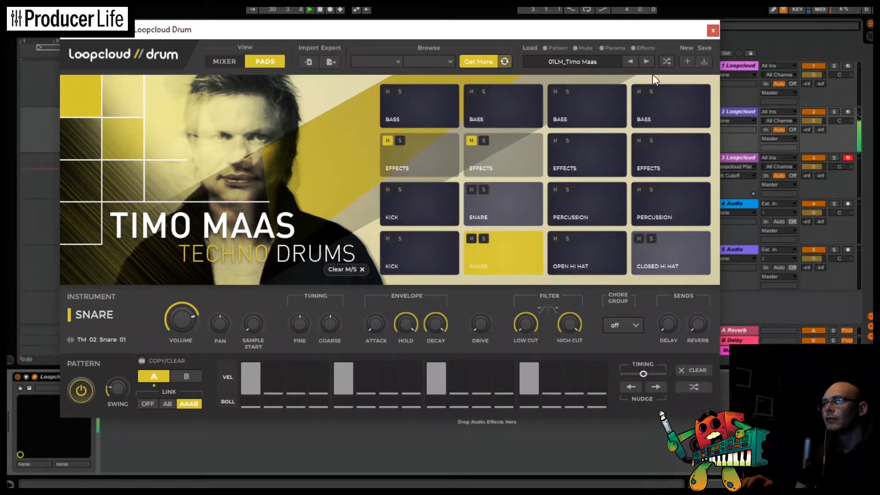
left_click(598, 61)
mouse_move(605, 95)
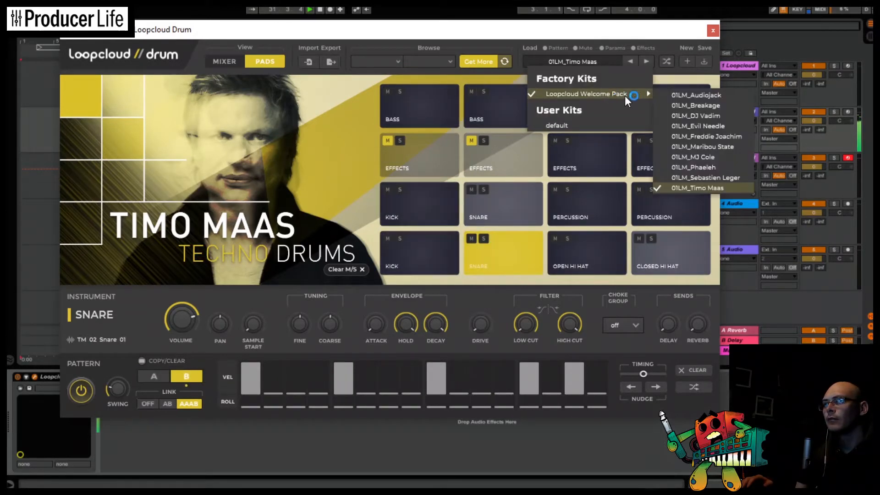
left_click(710, 175)
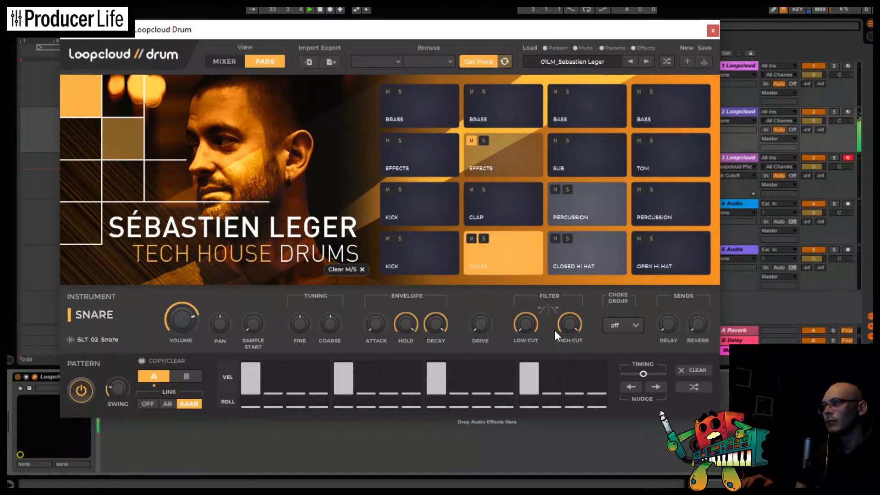
Load the 01LM_MJ Cole kit from the Loopcloud Welcome Pack.
left_click(607, 64)
mouse_move(628, 95)
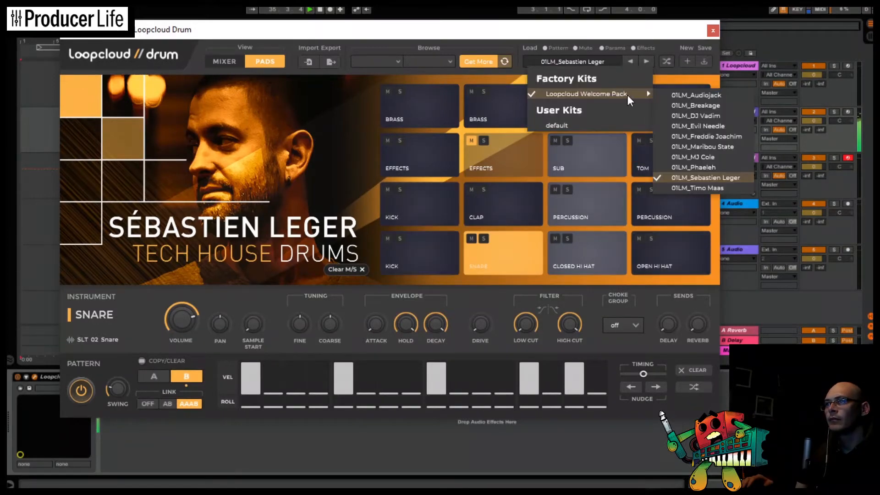
left_click(707, 157)
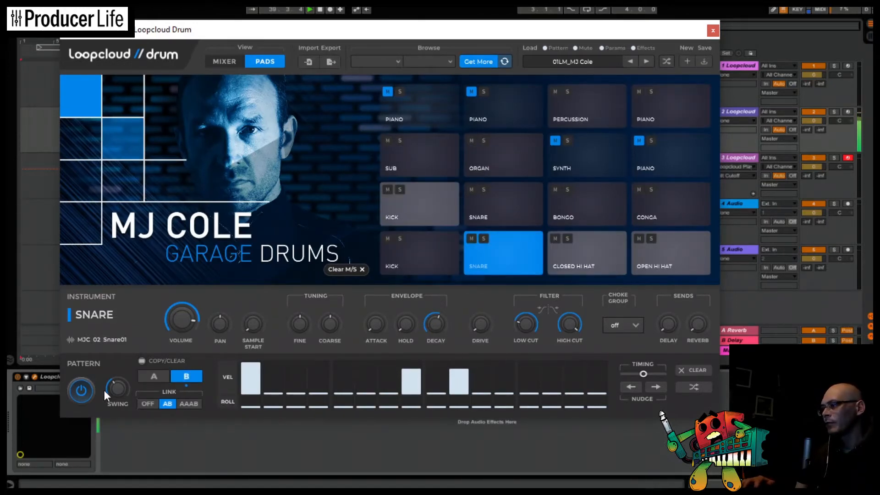
Switch off the kit's pattern playback and clear all patterns in both A and B.
left_click(87, 389)
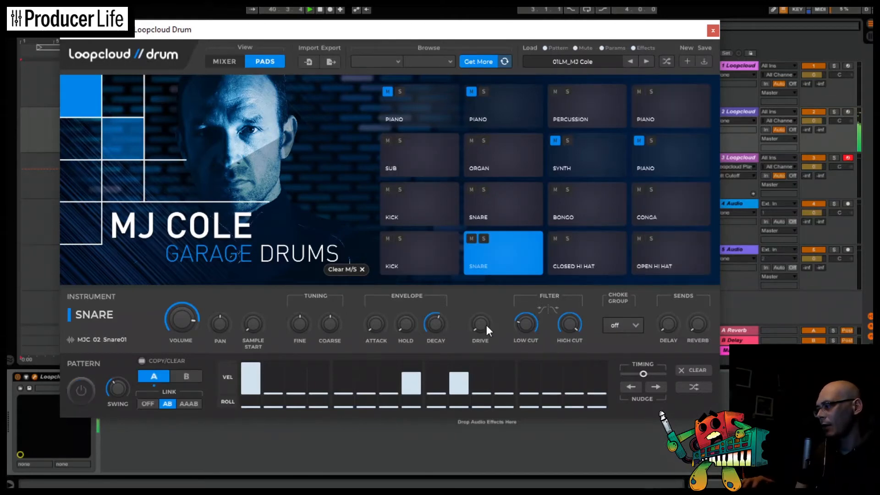
left_click(143, 361)
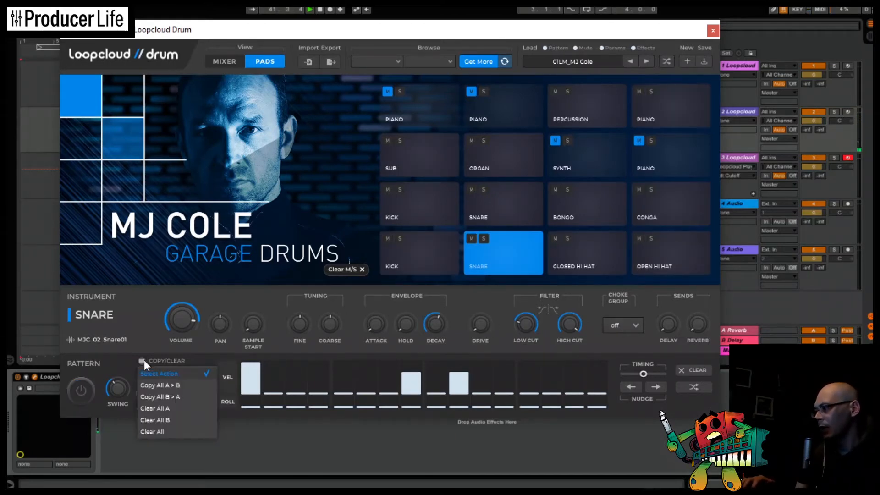
left_click(163, 432)
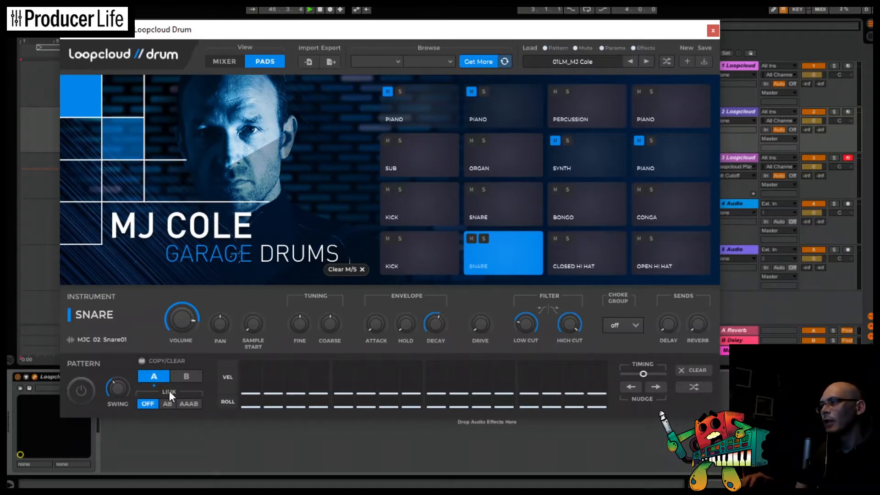
Audition the MJ Cole kit's kick, snare, hi-hat, bongo, conga, sub and organ pads, finishing on the first kick.
left_click(425, 245)
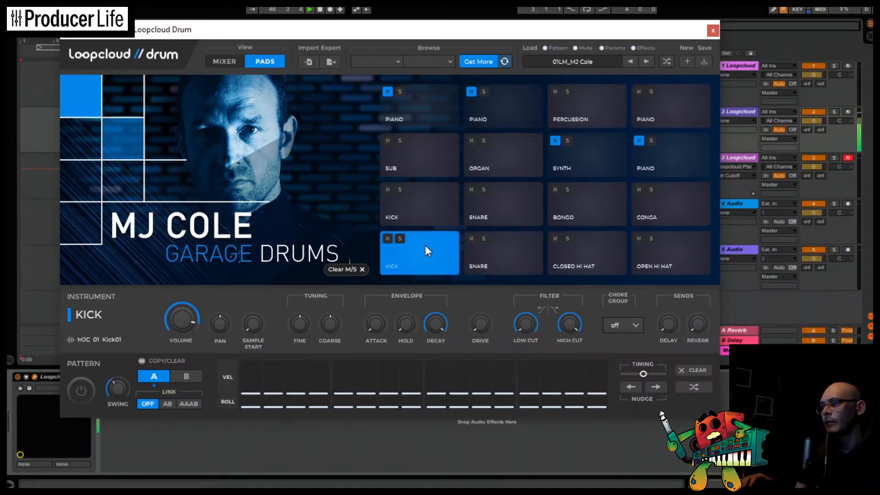
left_click(510, 259)
left_click(426, 257)
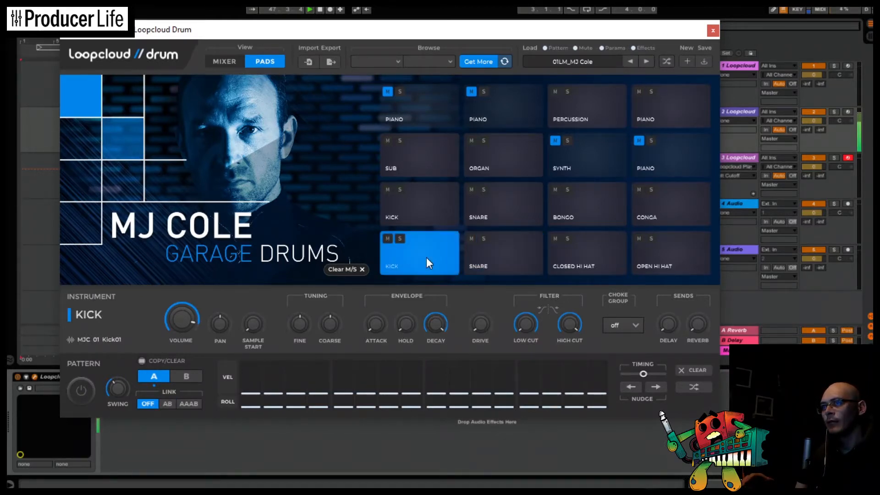
left_click(485, 253)
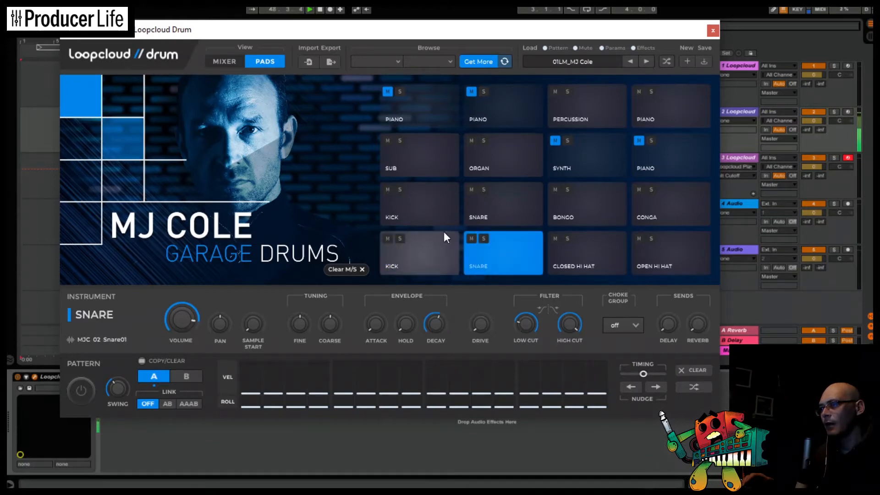
left_click(431, 211)
left_click(504, 214)
left_click(422, 259)
left_click(502, 252)
left_click(585, 252)
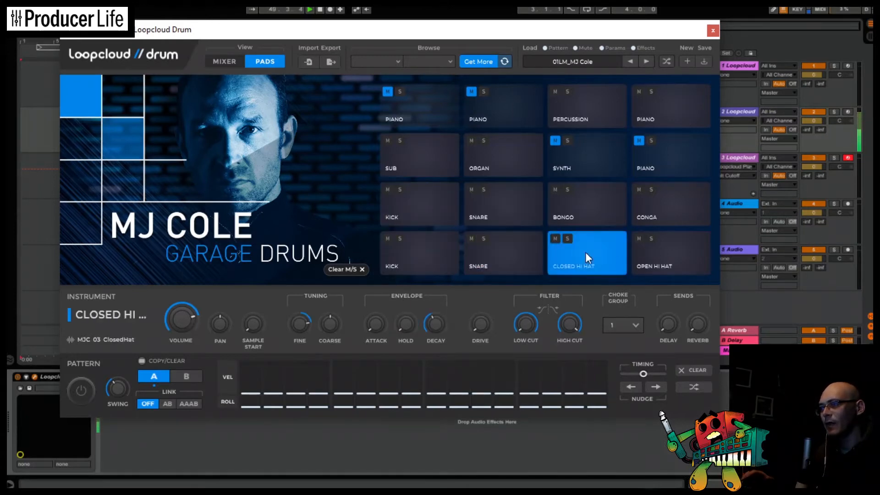
left_click(669, 252)
left_click(591, 216)
left_click(501, 209)
left_click(439, 204)
left_click(436, 172)
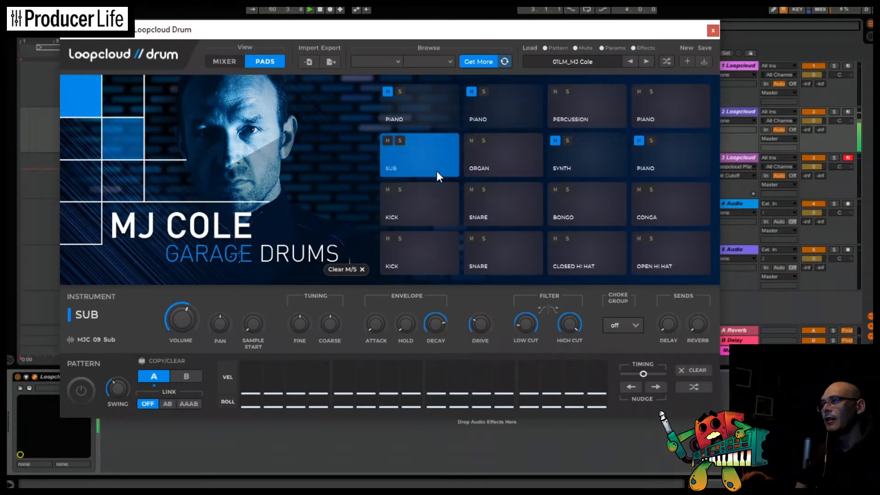
left_click(497, 168)
left_click(466, 206)
left_click(453, 206)
left_click(572, 209)
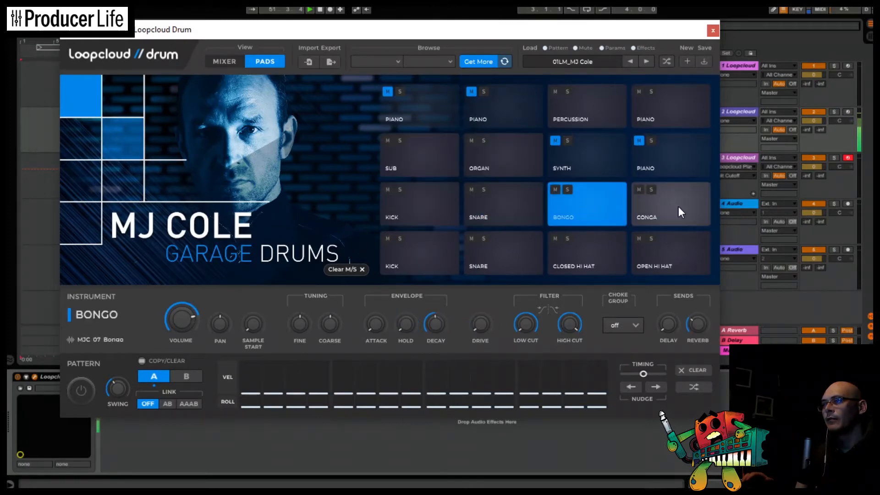
left_click(678, 206)
left_click(676, 241)
left_click(525, 240)
left_click(428, 250)
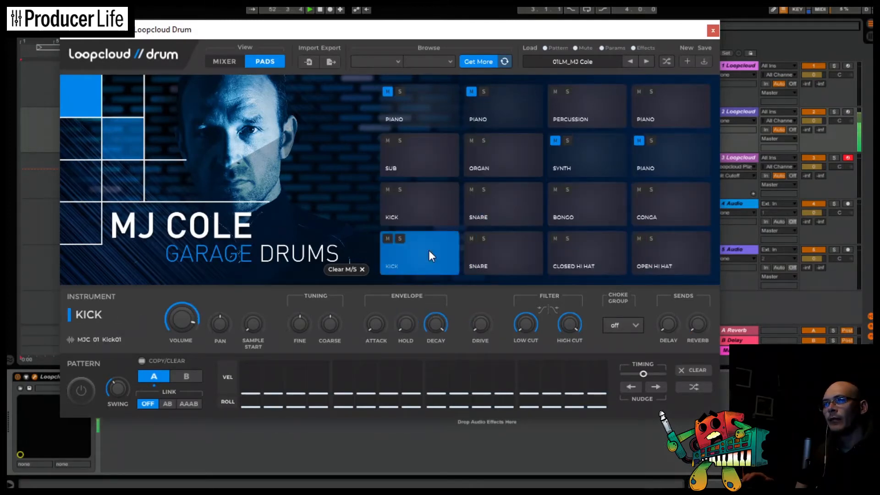
Arm the second Loopcloud track, lower the computer keyboard's octave to C1 and play the drum sounds from it.
left_click(846, 112)
key("s")
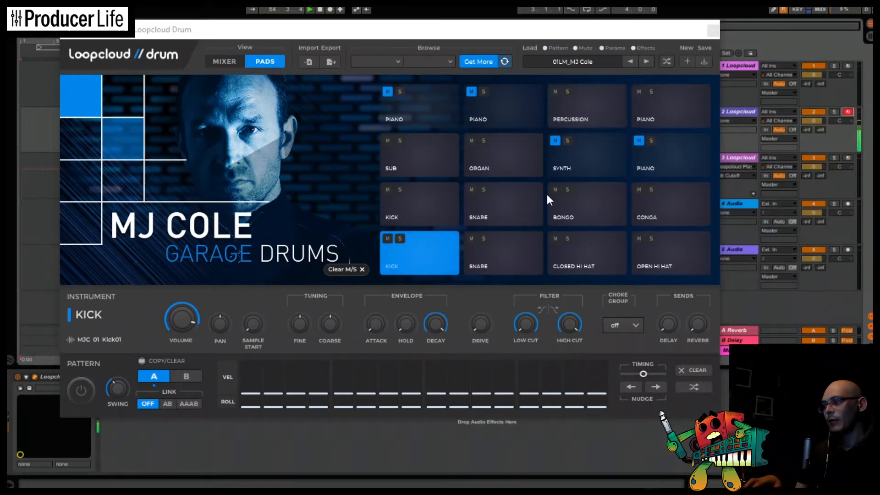
key("z")
key("s")
key("a")
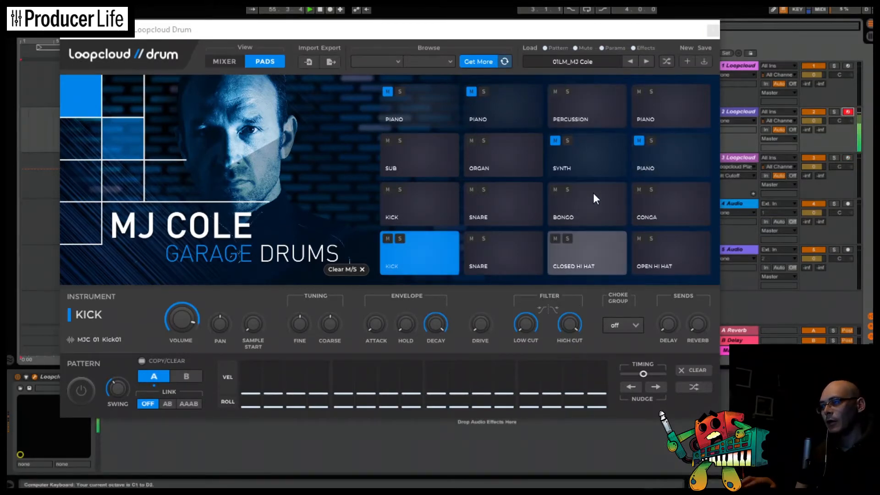
key("d")
key("f")
key("d")
key("s")
key("f")
key("s")
key("a")
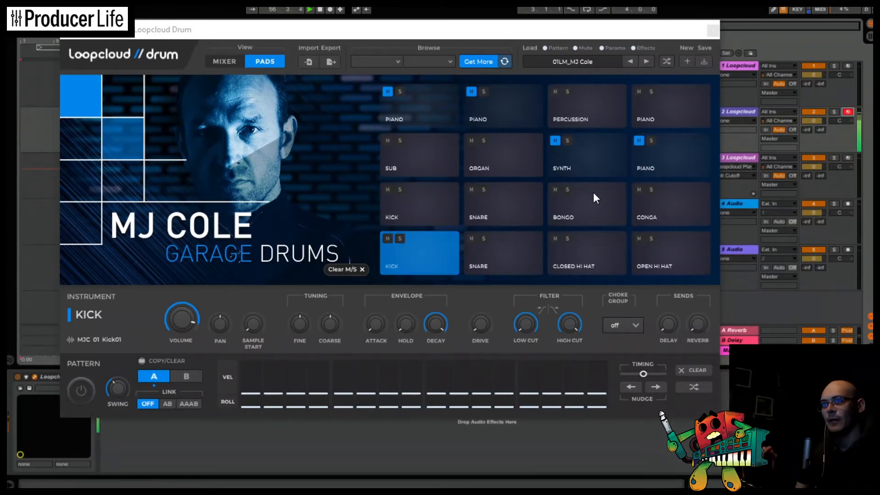
key("d")
key("a")
key("s")
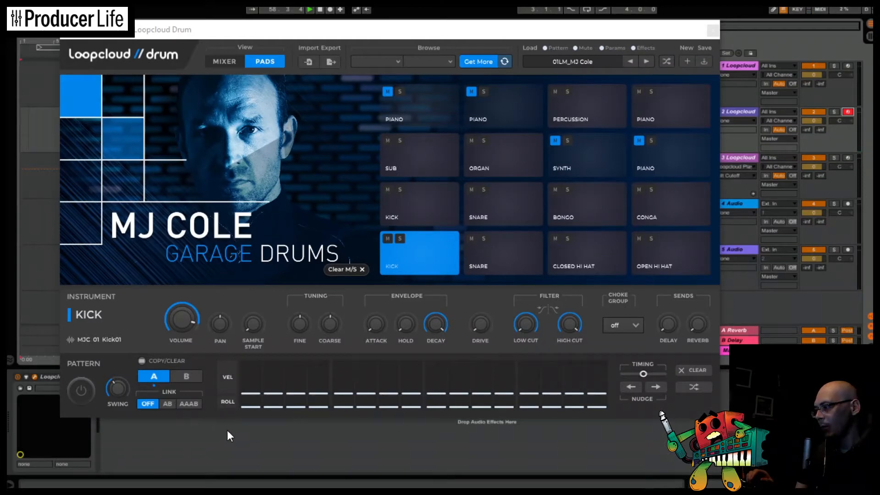
Program kick hits on steps 1, 5, 9 and 13 of pattern A with the pattern switched on, removing step 5 again.
left_click(253, 389)
left_click(251, 366)
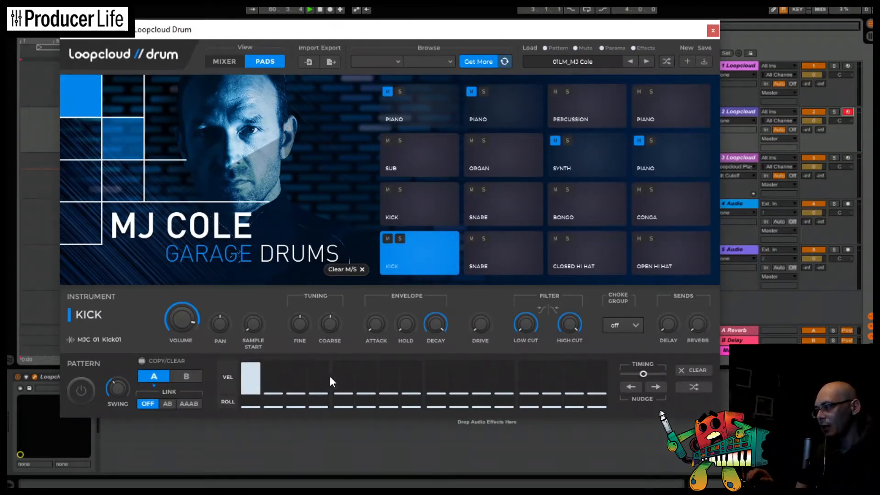
left_click(343, 377)
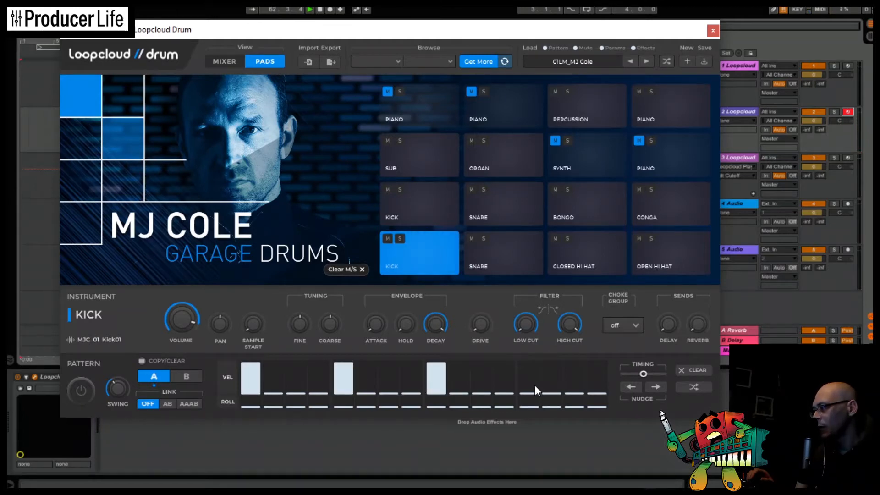
left_click(82, 391)
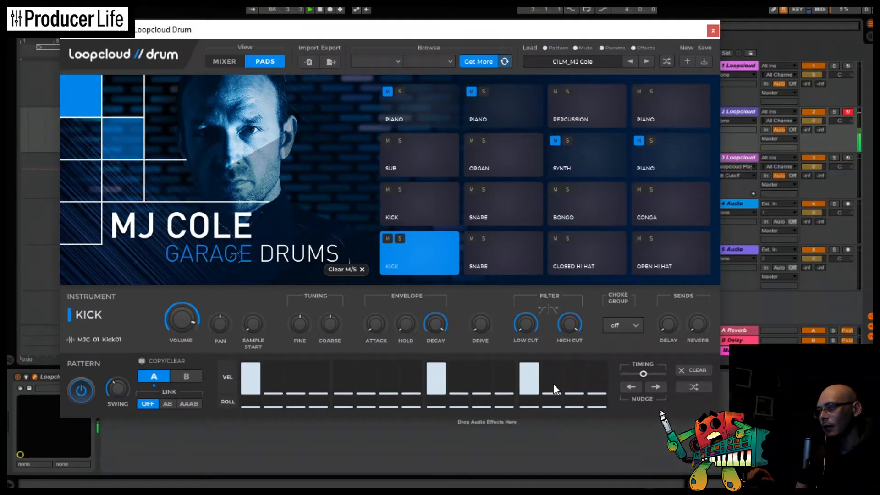
Program snare hits on steps 5 and 13 of pattern A using the MJC 02 Snare01 pad.
left_click(511, 273)
left_click(343, 392)
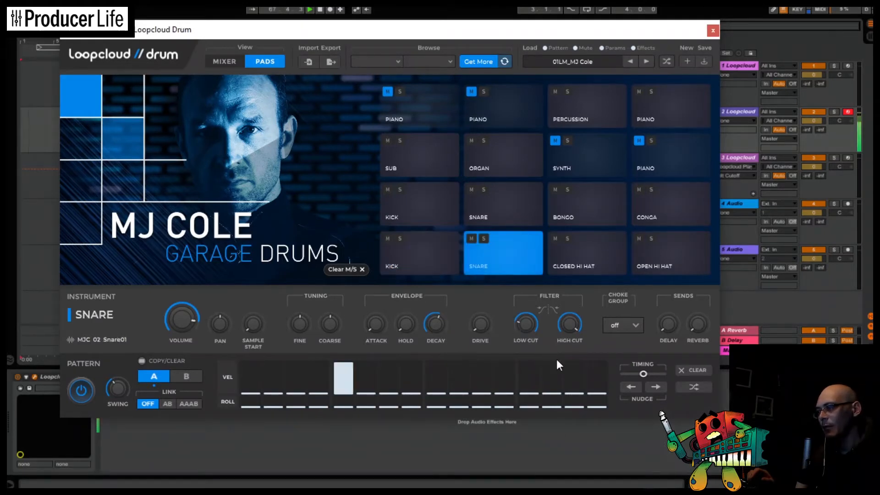
left_click(529, 391)
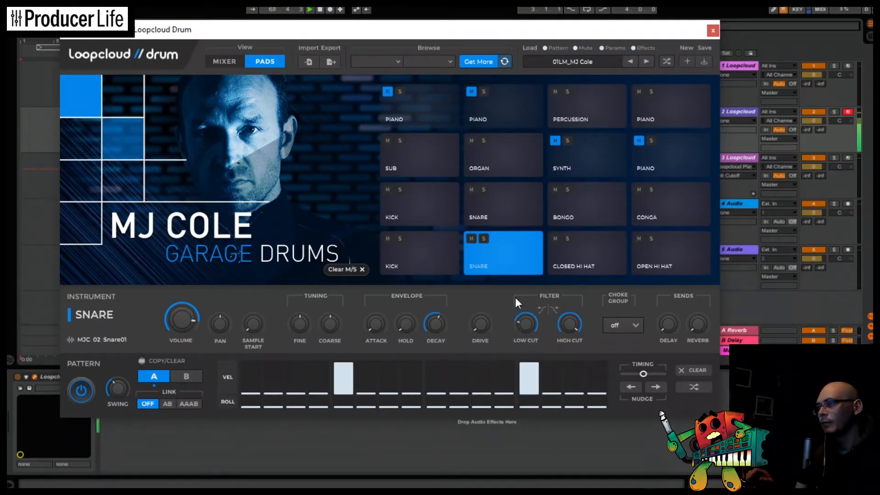
Program closed hi-hat hits on steps 3, 7, 11 and 15 of pattern A with varied velocities, step 7 the softest.
left_click(603, 258)
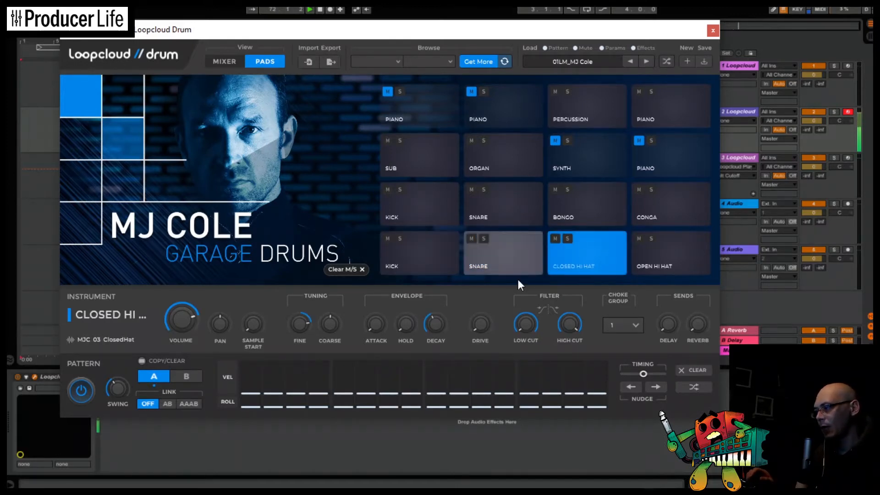
left_click_drag(295, 389, 296, 363)
left_click(389, 386)
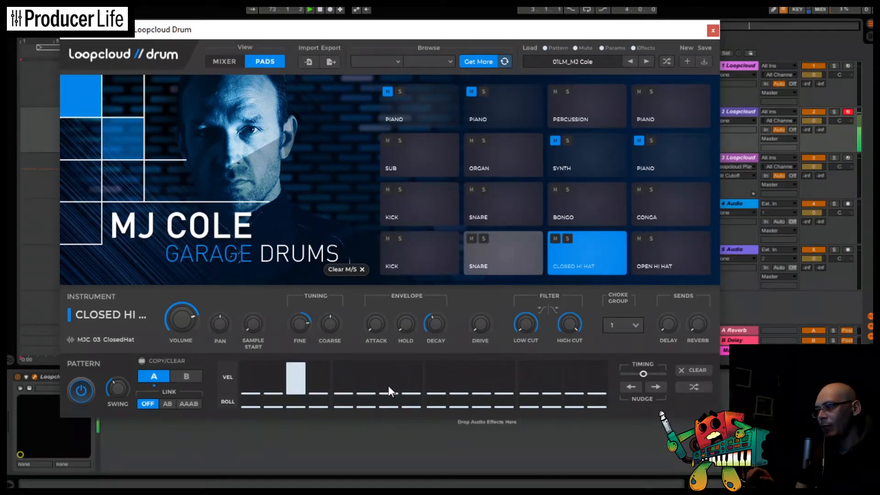
left_click_drag(481, 388, 486, 369)
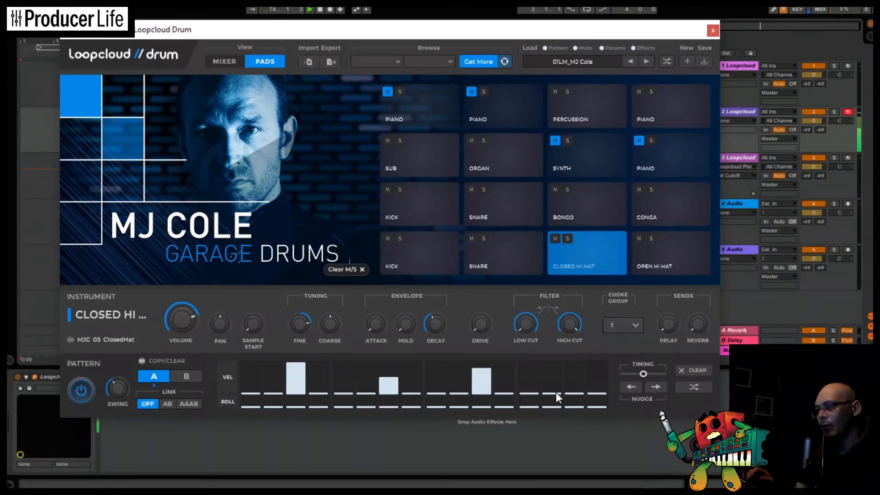
left_click(578, 388)
left_click_drag(578, 387, 577, 365)
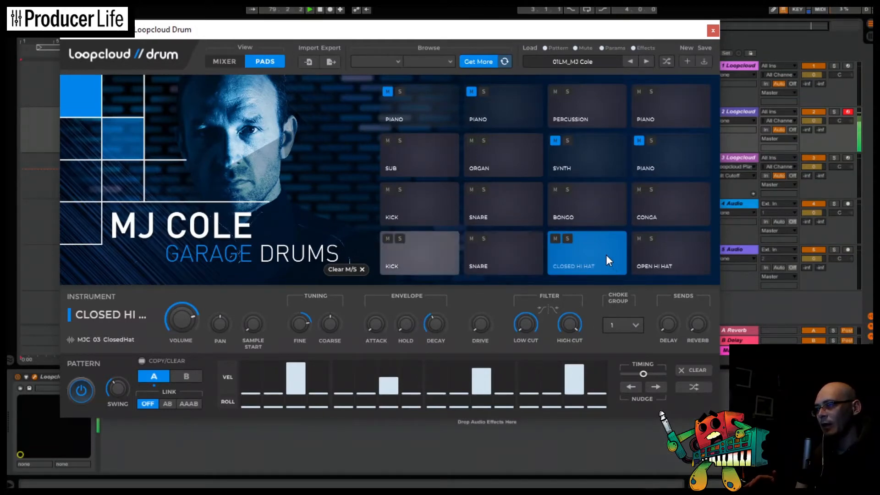
Raise the closed hi-hat's low cut to about 1.15 kHz and add a little drive to it.
left_click_drag(524, 320, 538, 222)
mouse_move(527, 327)
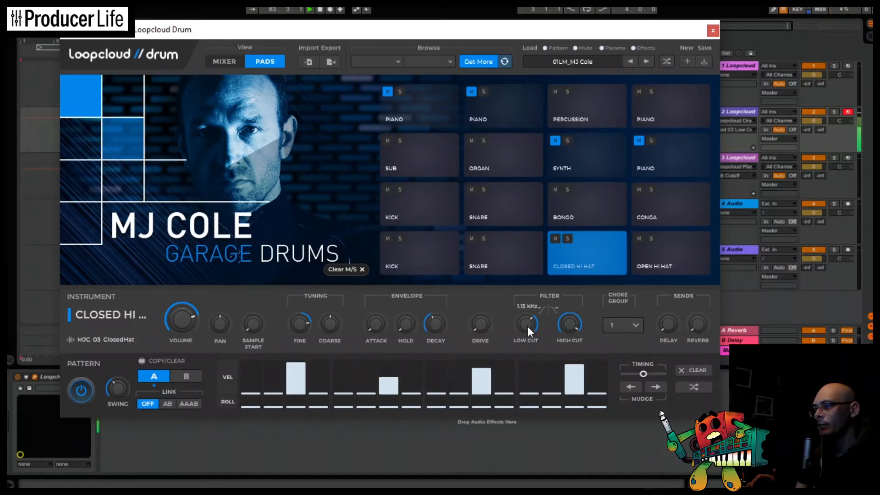
left_click_drag(481, 329, 477, 292)
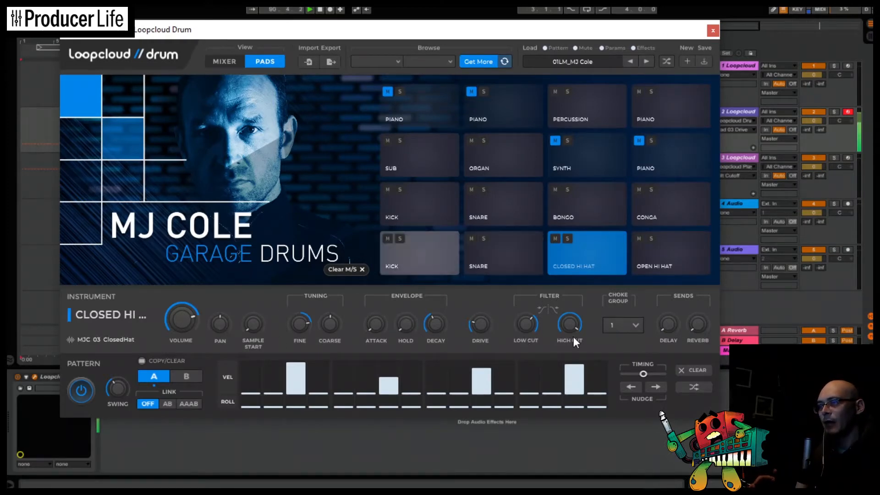
Examine the choke group options of the closed hi-hat and the group assigned to the open hi-hat.
left_click(636, 325)
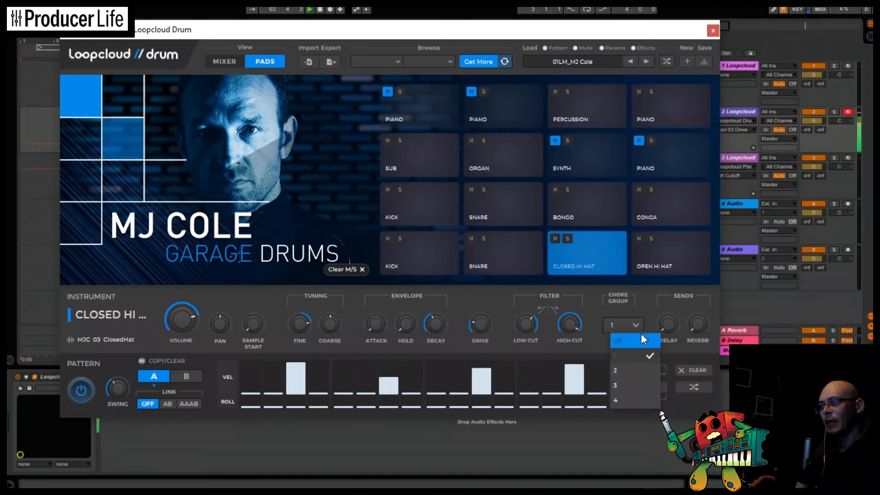
left_click(645, 310)
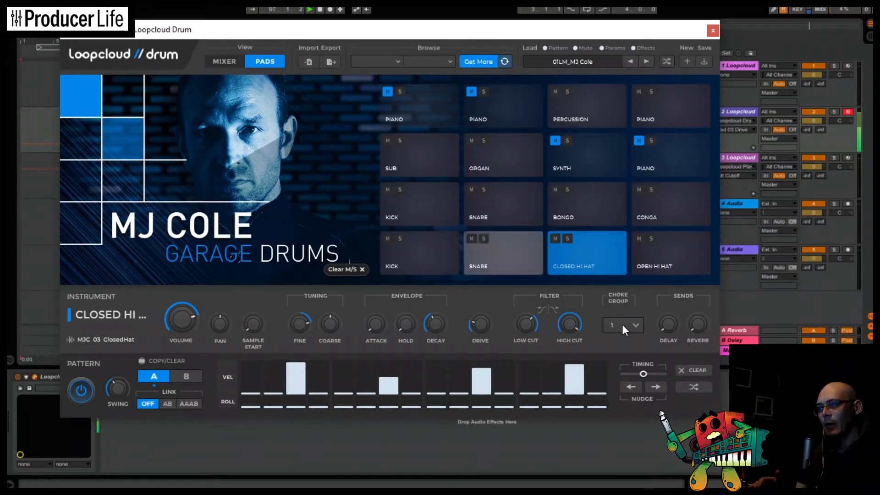
left_click(672, 257)
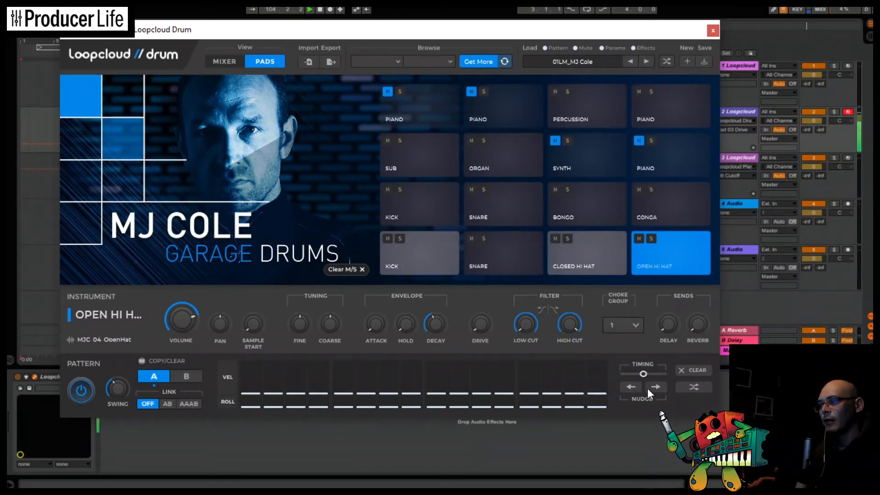
Randomise the bongo's pattern in A until its hits fall on steps 1, 4, 7, 11 and 13.
left_click(594, 219)
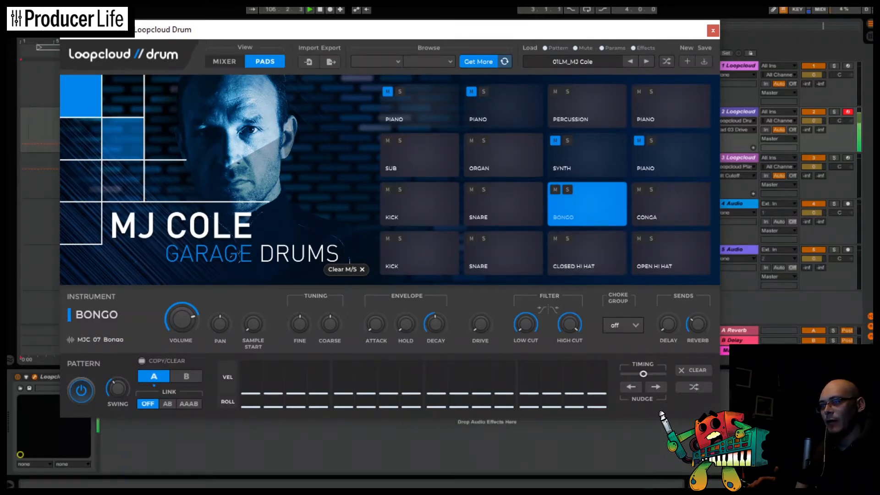
left_click(695, 387)
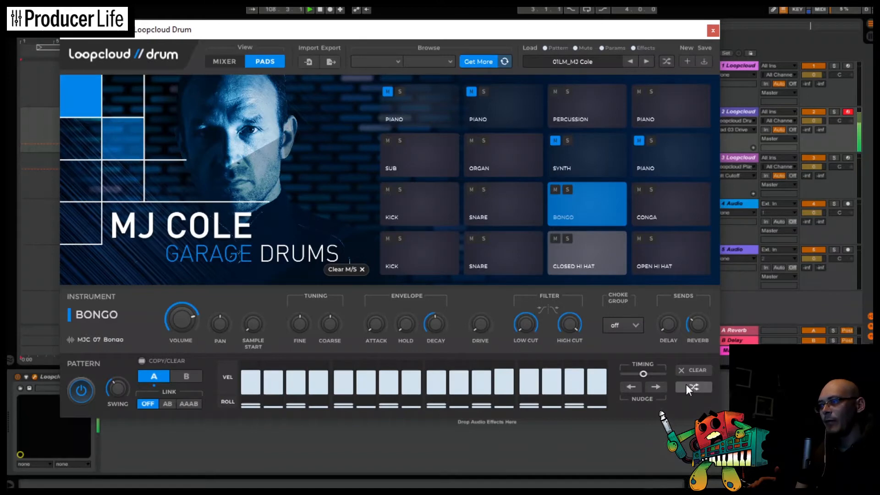
left_click(694, 387)
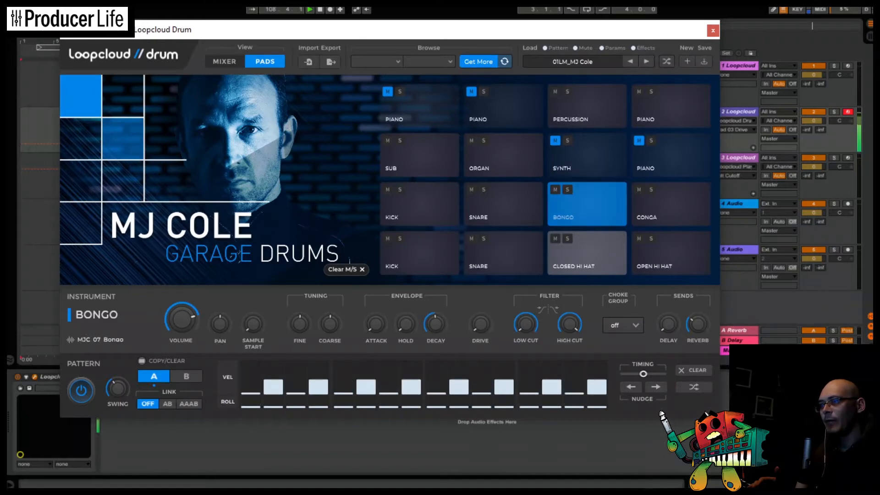
left_click(694, 387)
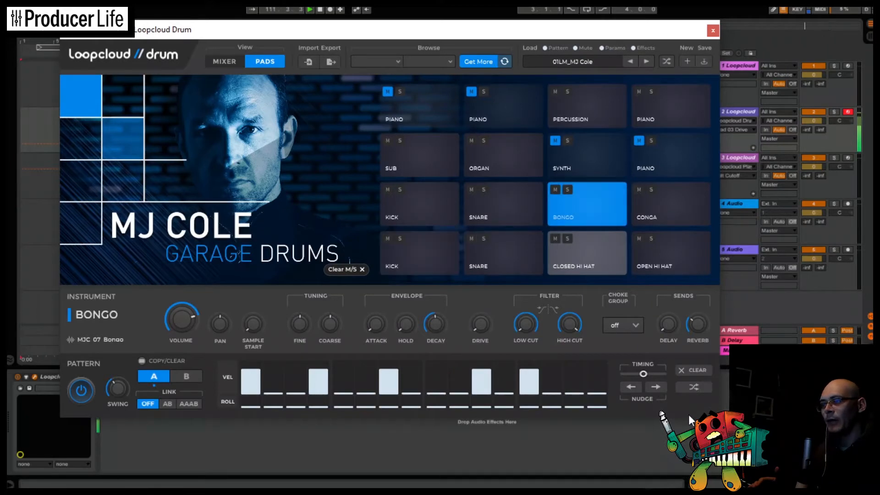
Try nudging the bongo pattern one step later and back again, twice.
left_click(650, 388)
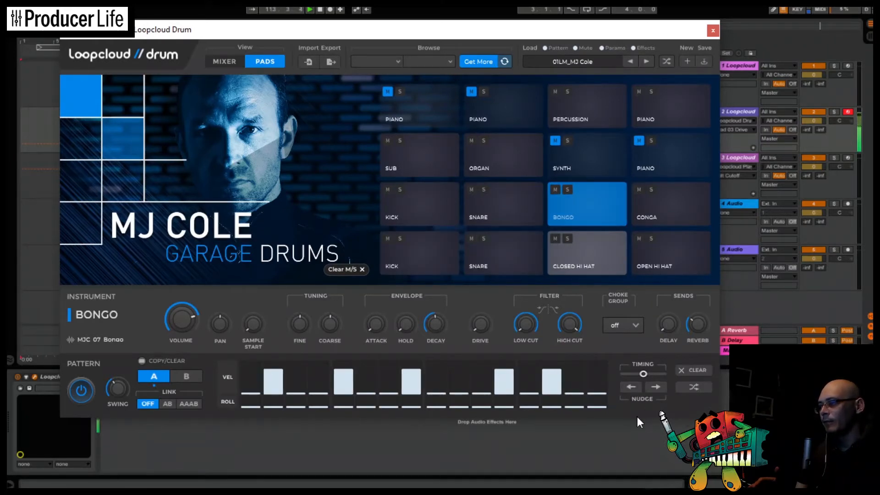
left_click(633, 388)
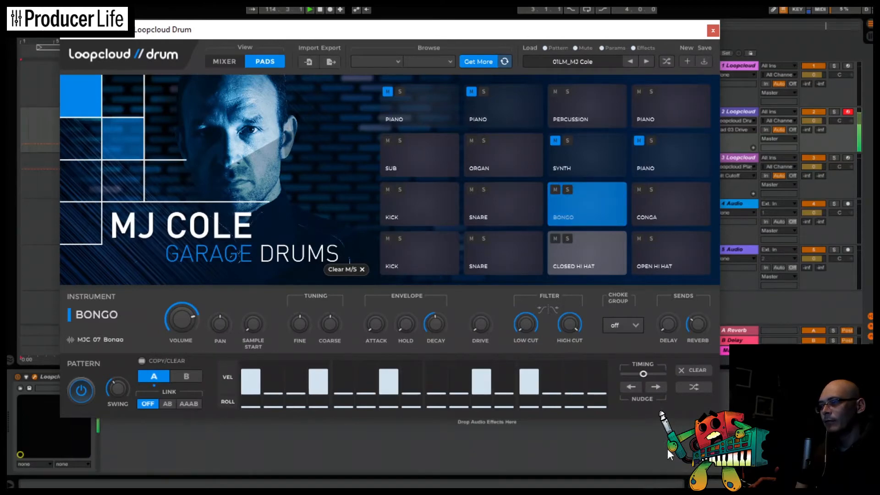
left_click(658, 388)
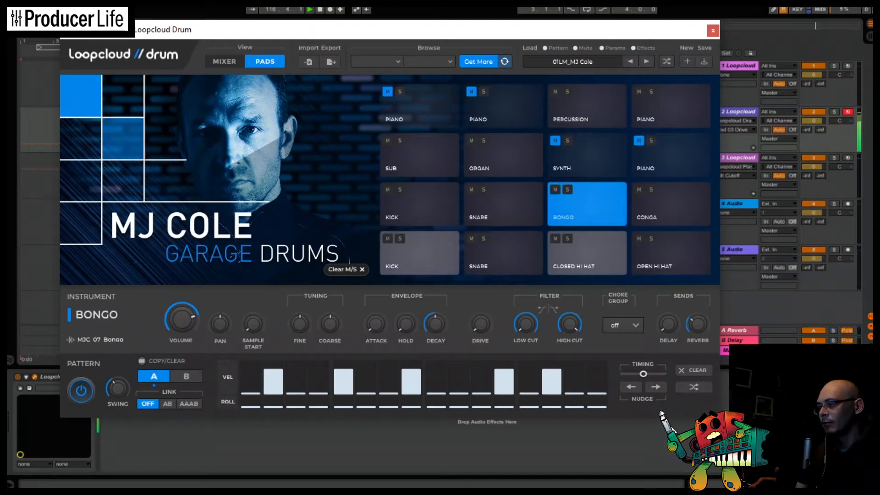
left_click(638, 388)
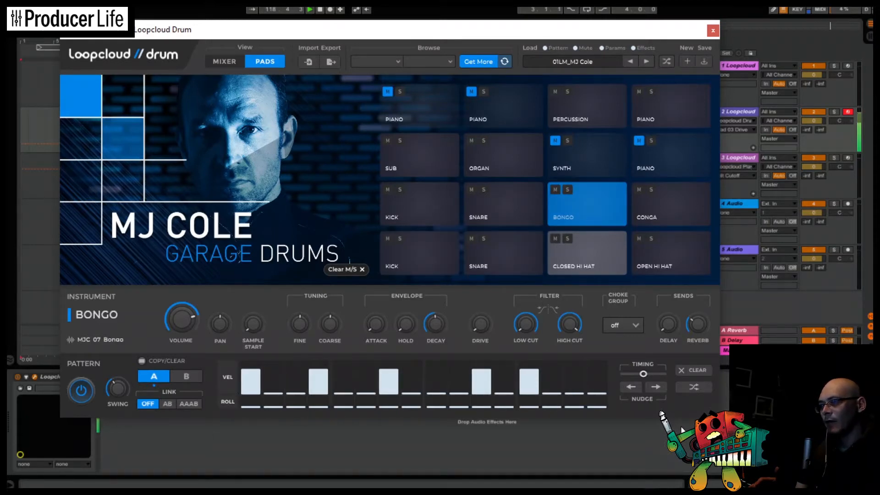
Shift the bongo's timing slightly late.
left_click(640, 375)
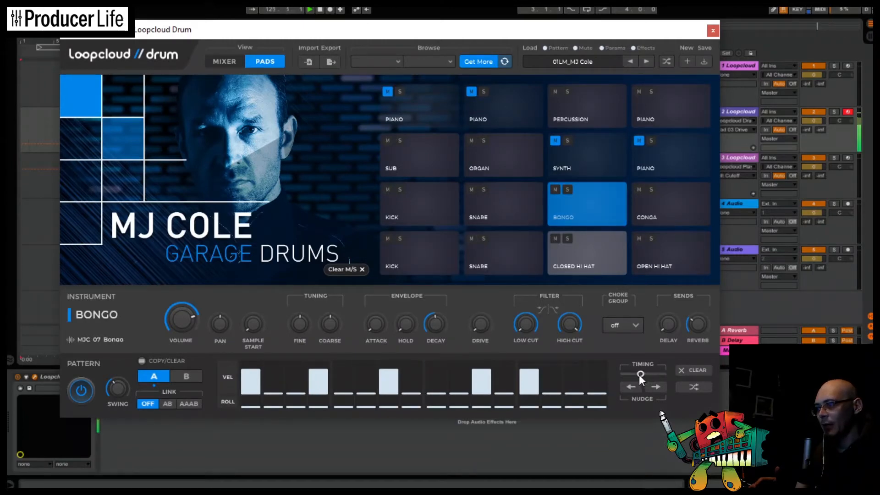
left_click_drag(642, 375, 650, 375)
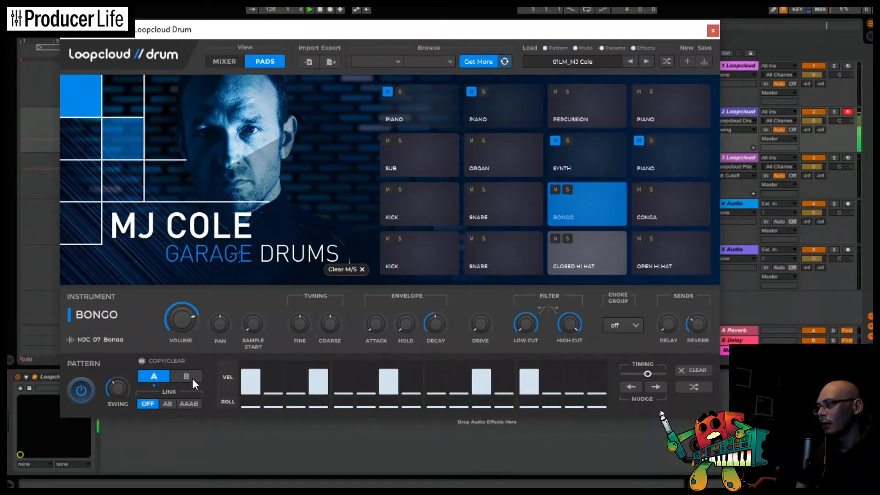
Copy all of pattern A to B and switch to pattern B.
left_click(143, 360)
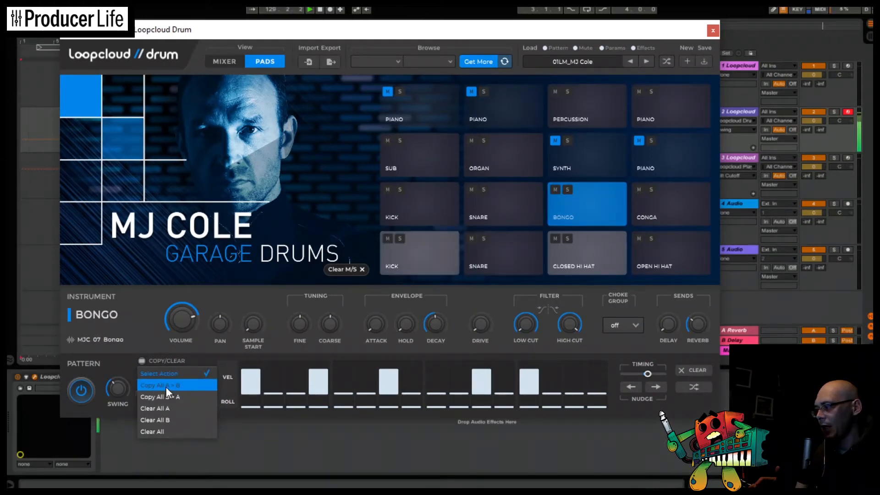
left_click(182, 387)
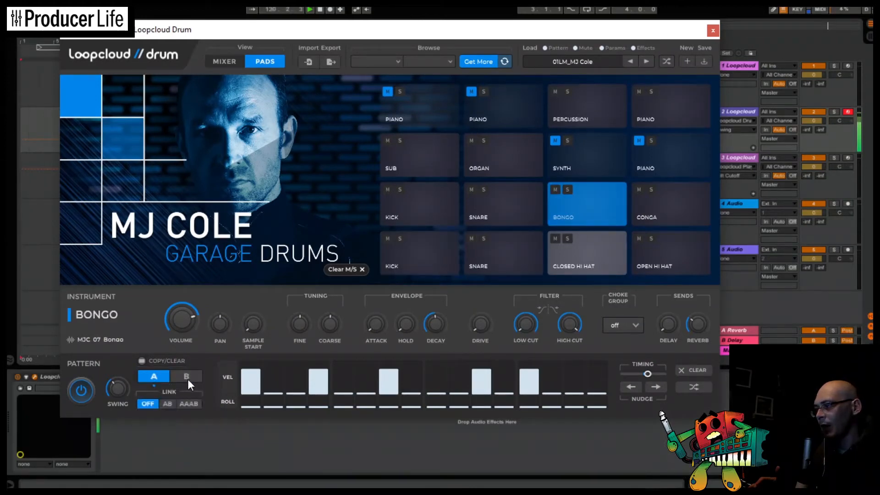
left_click(188, 378)
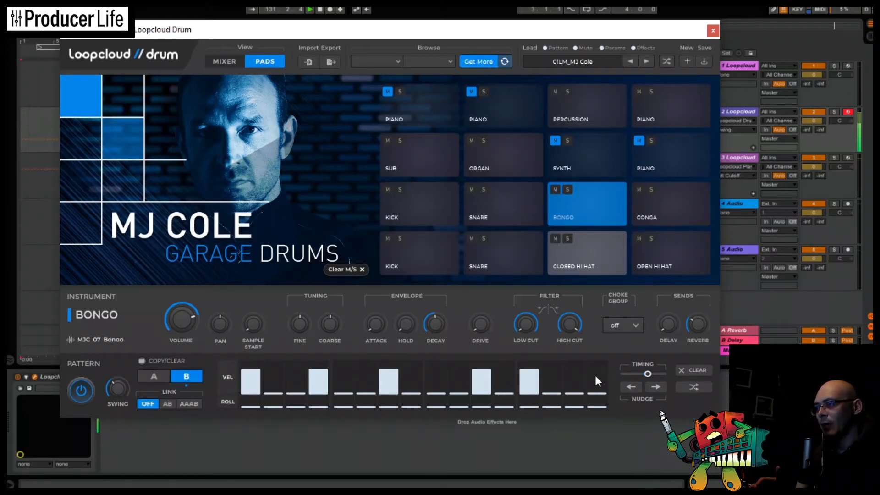
Add a closed hi-hat hit on step 16 of pattern B.
left_click(585, 250)
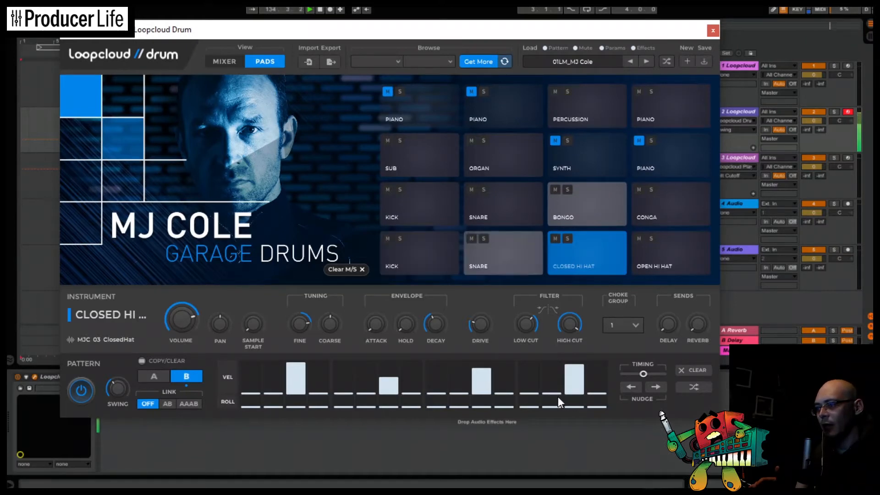
left_click(598, 376)
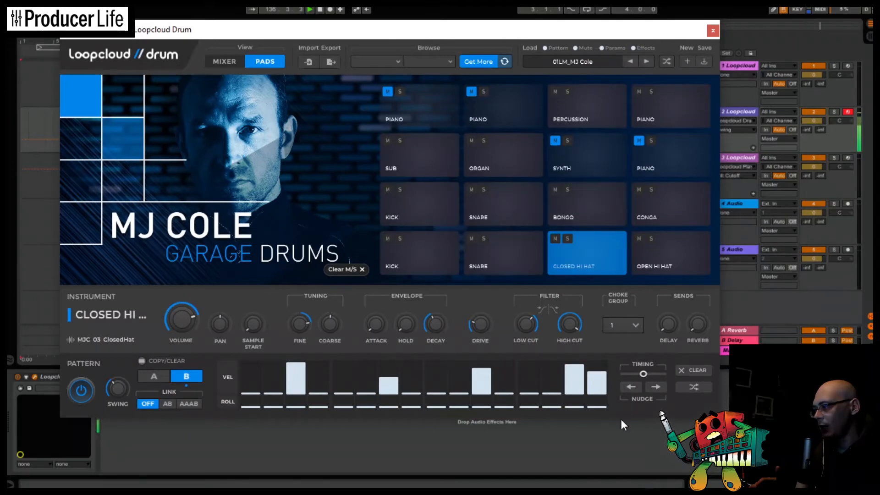
left_click(596, 405)
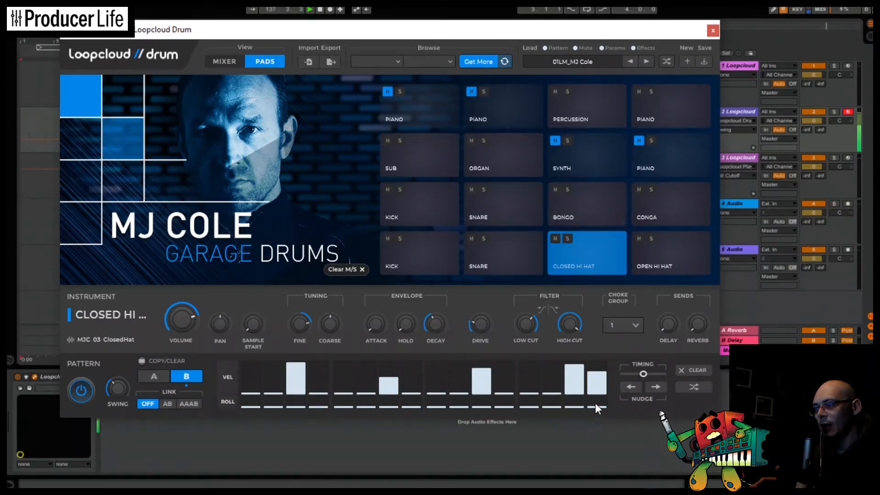
Add softer bongo hits on steps 15 and 5 of pattern B and set the pattern link to AB.
left_click(592, 209)
left_click(578, 385)
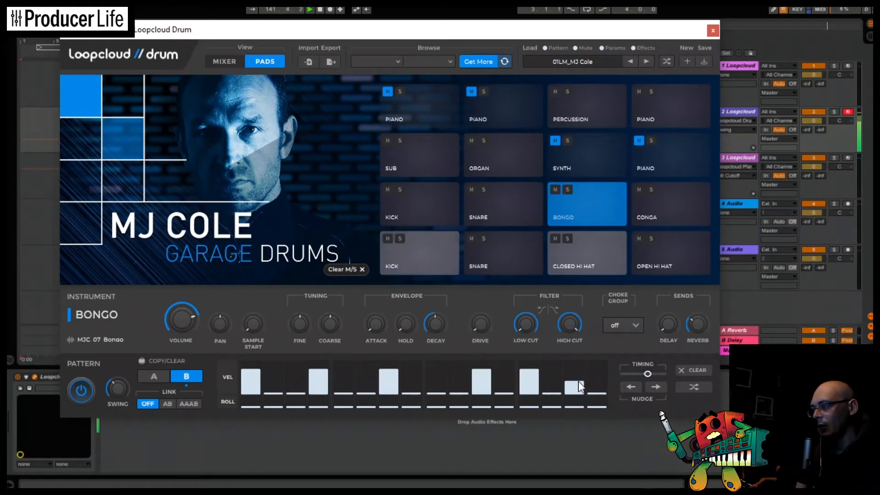
left_click(347, 390)
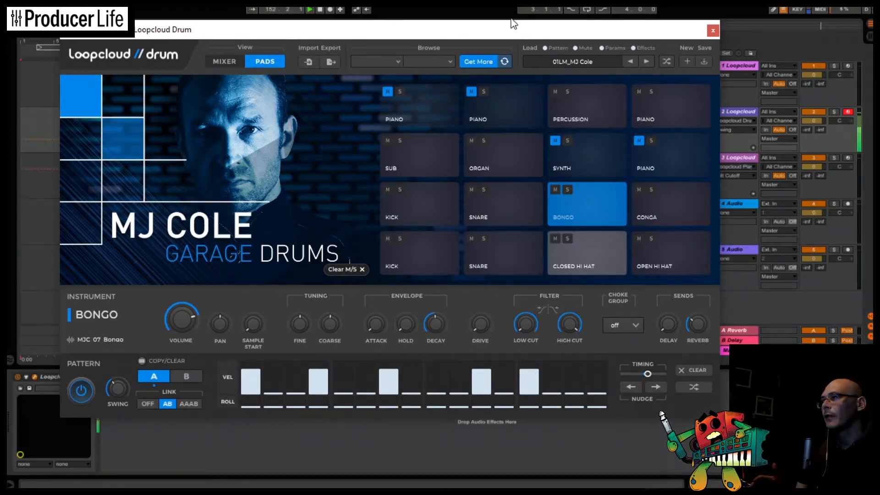
Move the Loopcloud Drum window clear and render the linked drum pattern as a MIDI export.
left_click_drag(513, 24, 559, 55)
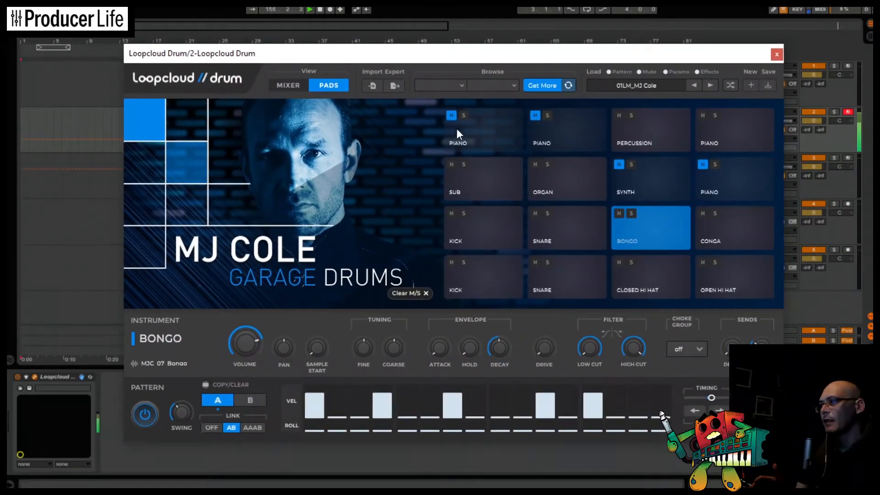
left_click(393, 87)
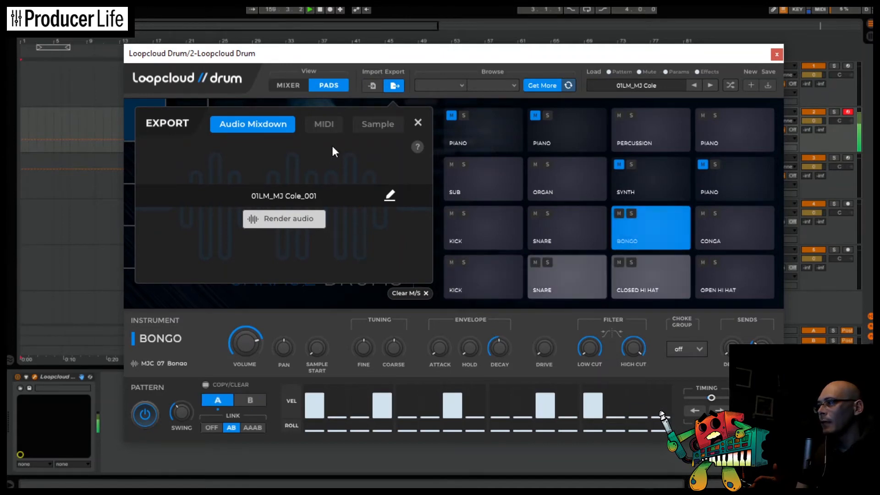
left_click(322, 126)
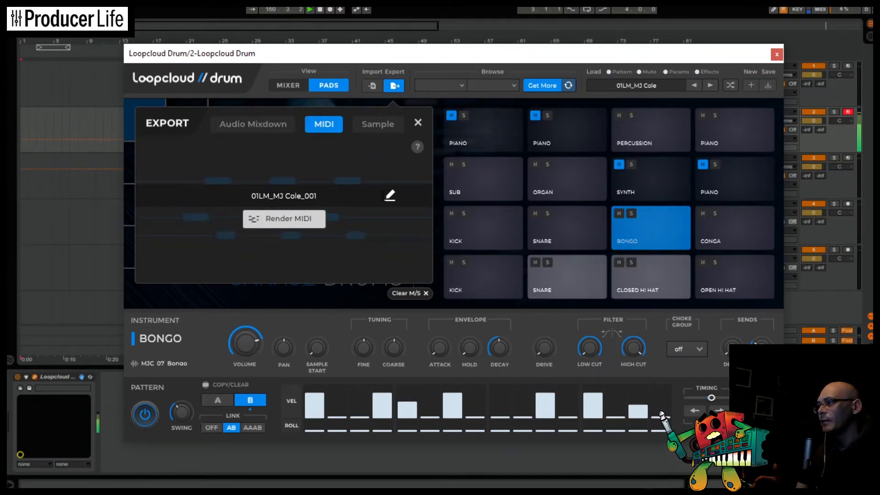
left_click(292, 221)
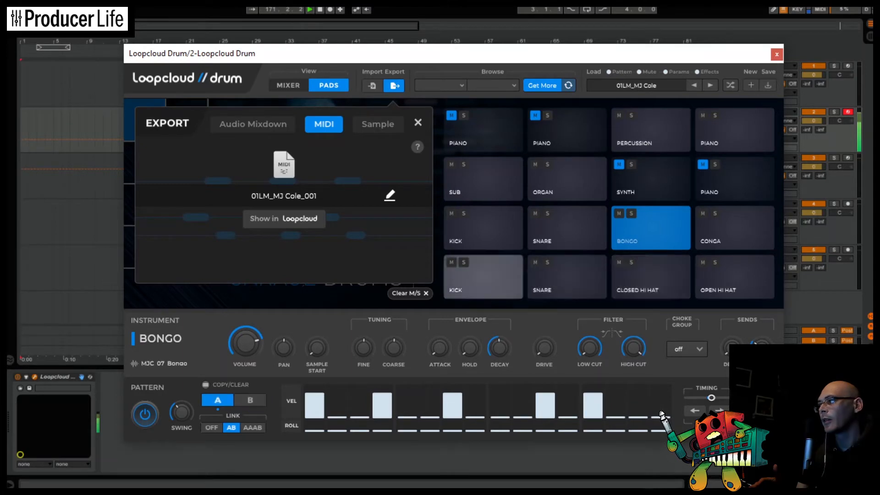
Show the rendered MIDI file in the Loopcloud app's library, move that window aside and close the Loopcloud Drum window.
left_click(284, 219)
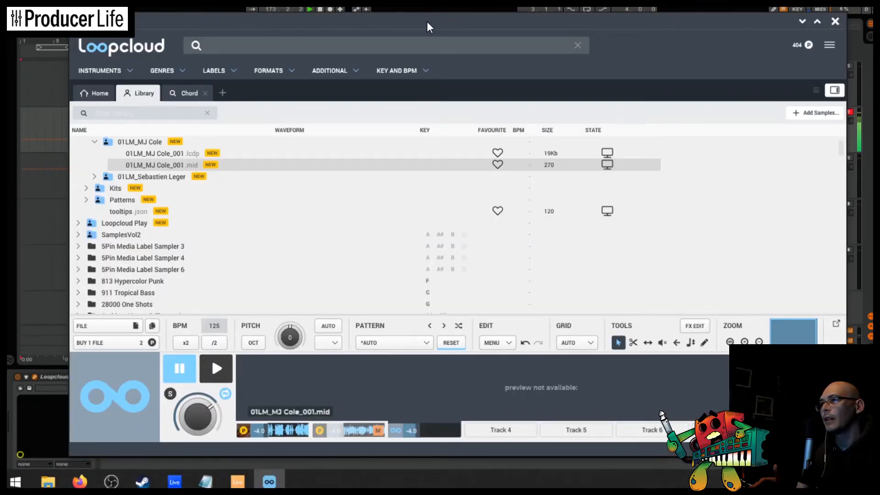
left_click_drag(427, 21, 559, 147)
left_click(776, 54)
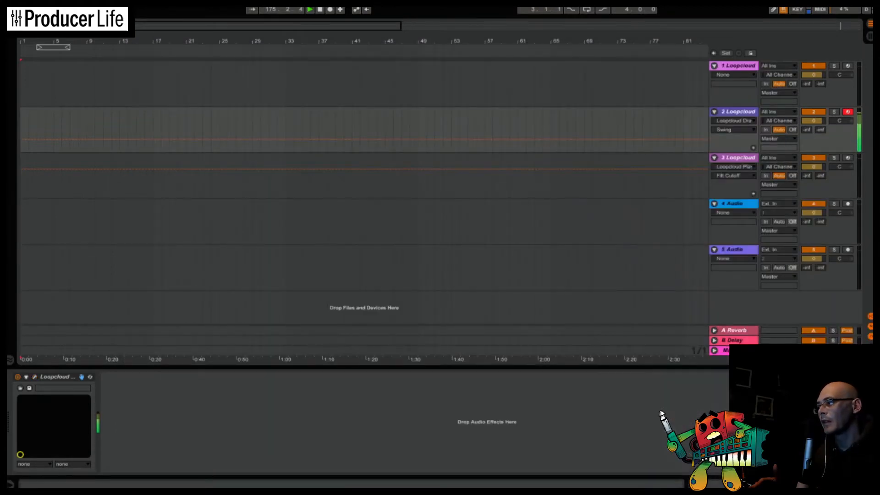
Bring the exported 01LM_MJ Cole_001.mid from the Loopcloud library onto the Loopcloud Drum track at bar 33.
key("alt+Tab")
left_click_drag(307, 293, 556, 113)
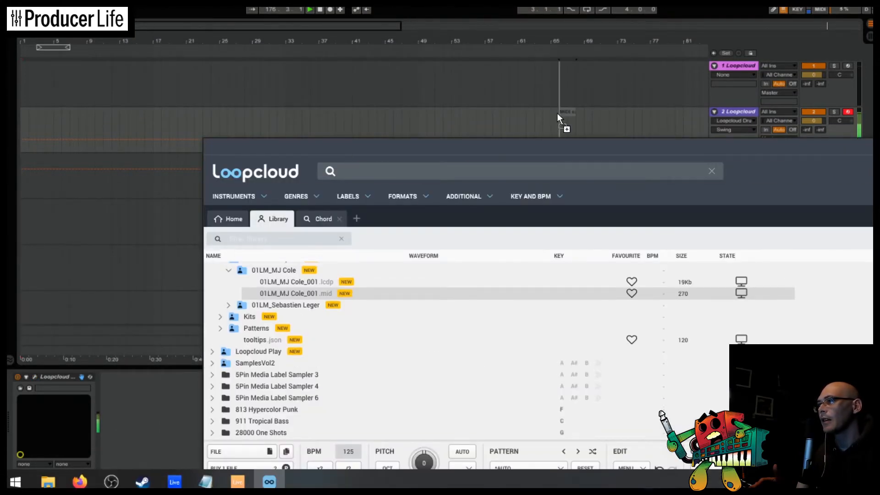
left_click_drag(289, 116, 289, 116)
Move the four-bar arrangement loop to start at bar 33 and open the imported MIDI clip's notes.
left_click_drag(55, 48, 304, 48)
left_click(296, 110)
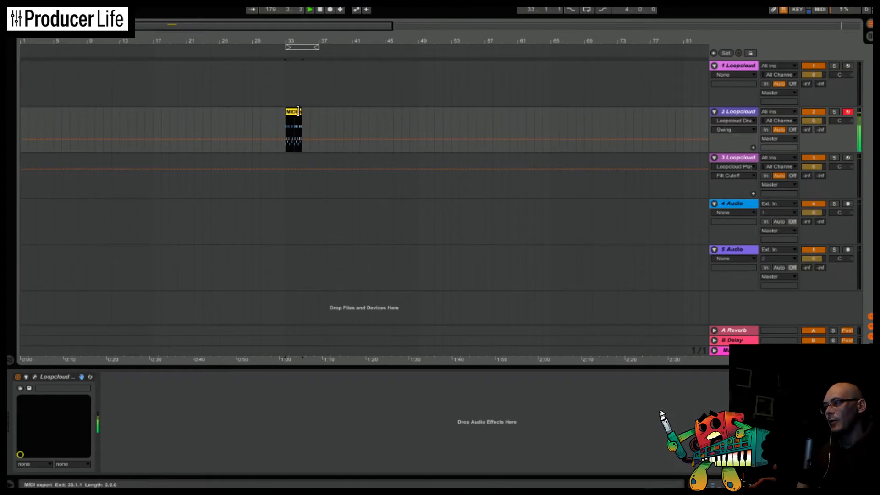
double_click(293, 114)
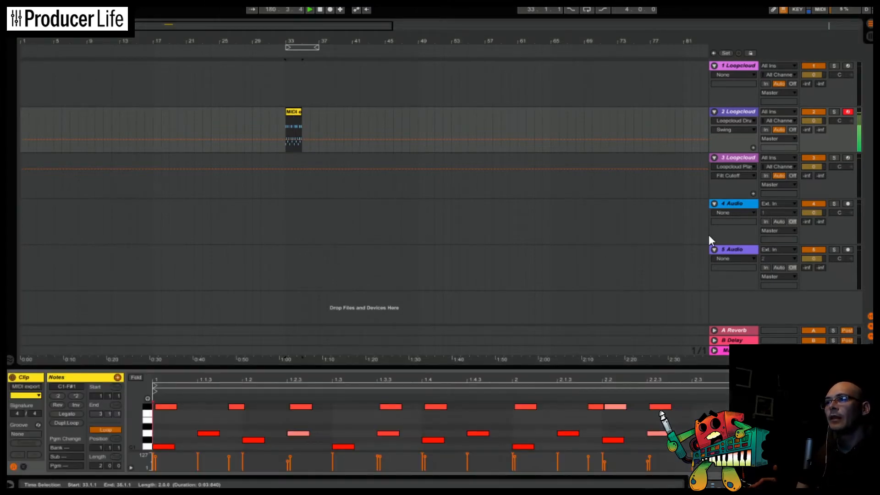
Reopen the Loopcloud Drum window from track 2 and close its export dialog.
left_click(749, 112)
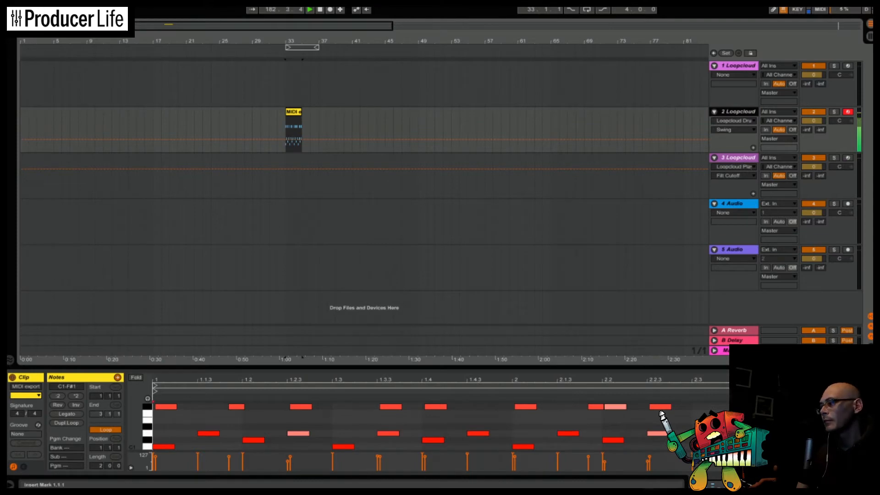
key("shift+Tab")
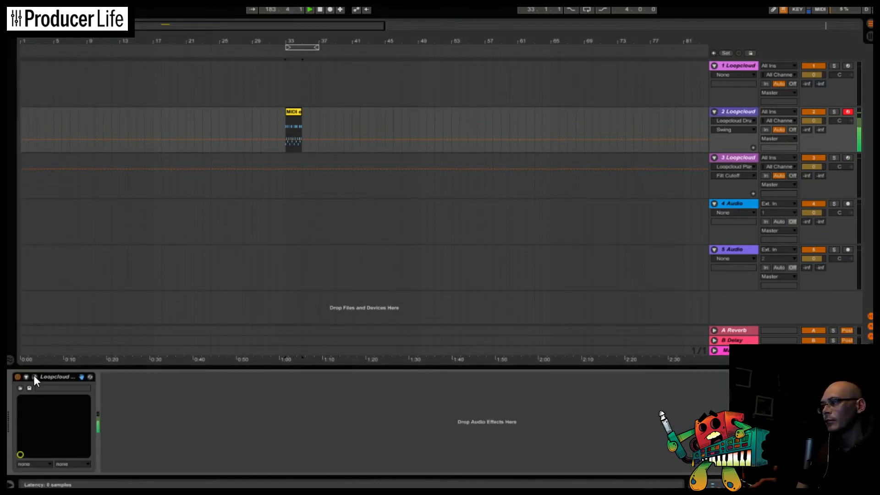
left_click(35, 376)
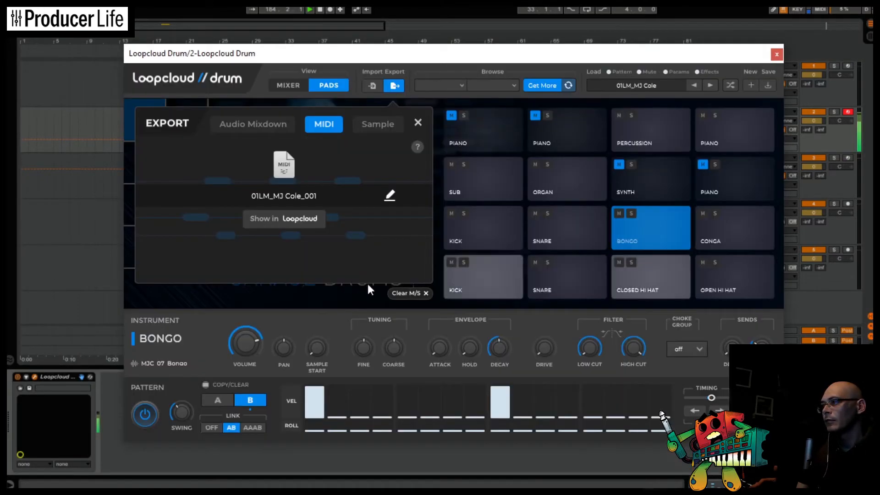
left_click(418, 122)
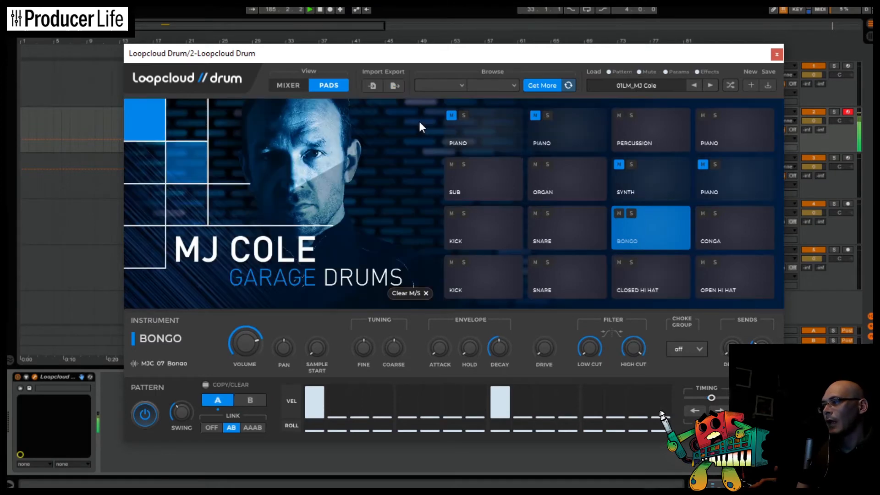
Try the Crush master effect in the drum mixer with a lower sample rate, switch it off and return to the pads view.
left_click(294, 87)
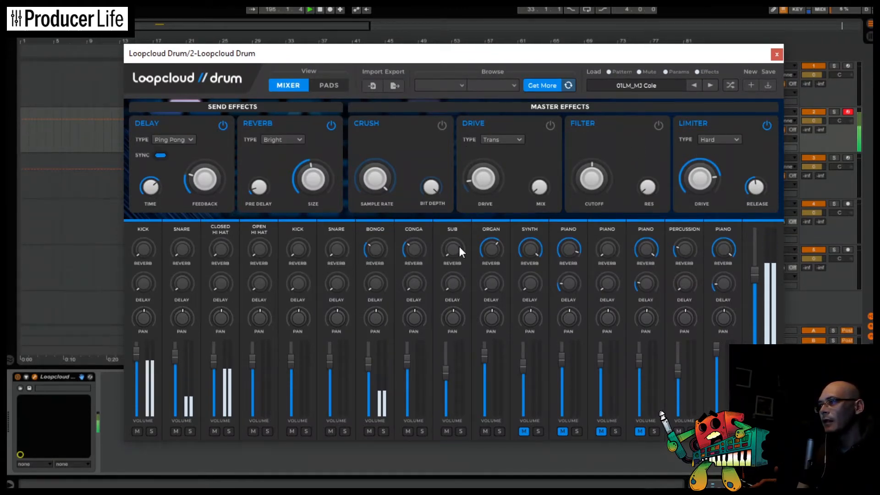
left_click(443, 124)
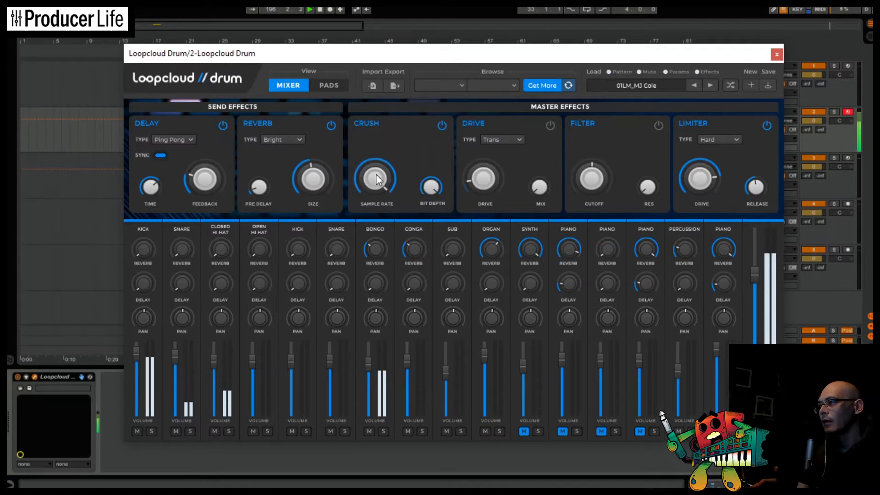
left_click_drag(376, 174, 388, 207)
left_click(442, 125)
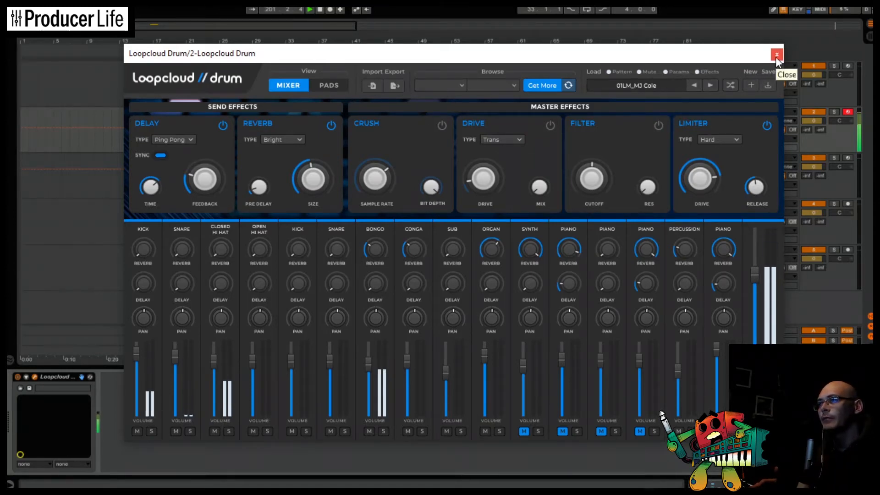
left_click(328, 86)
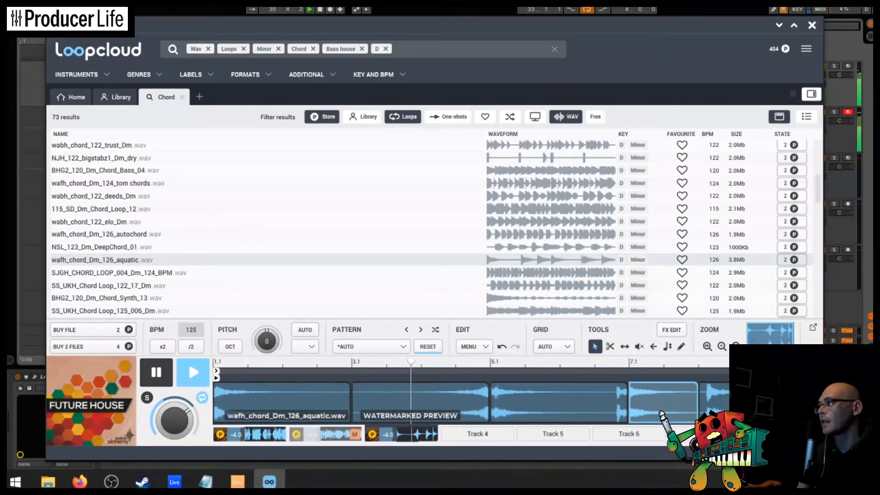
Remove the Bass house and Chord tags from the Loopcloud search and add the Vocal instrument tag.
left_click(362, 49)
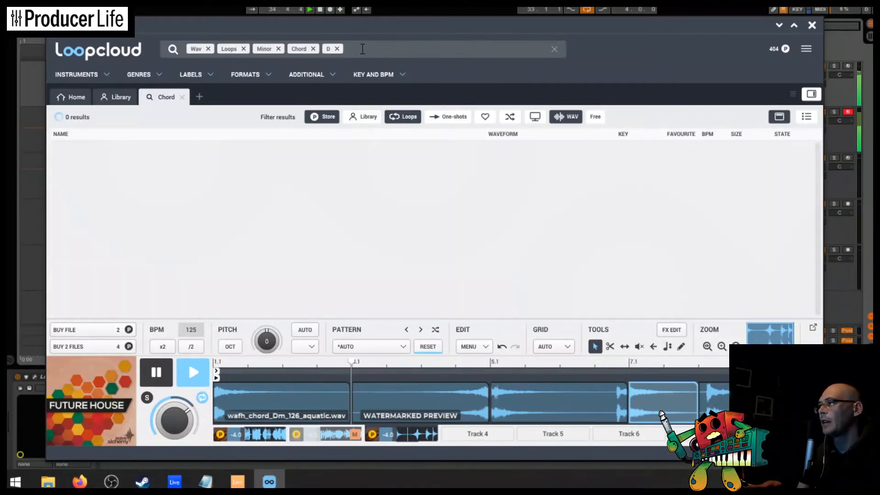
left_click(313, 49)
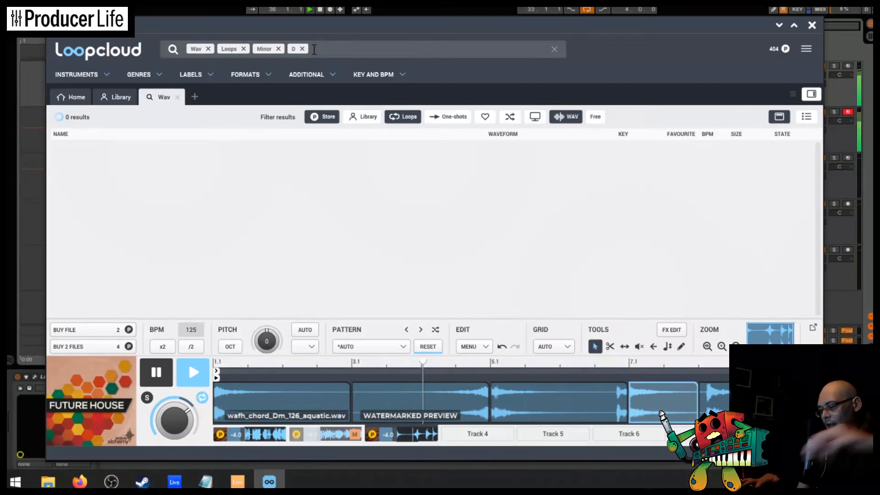
type("vocal")
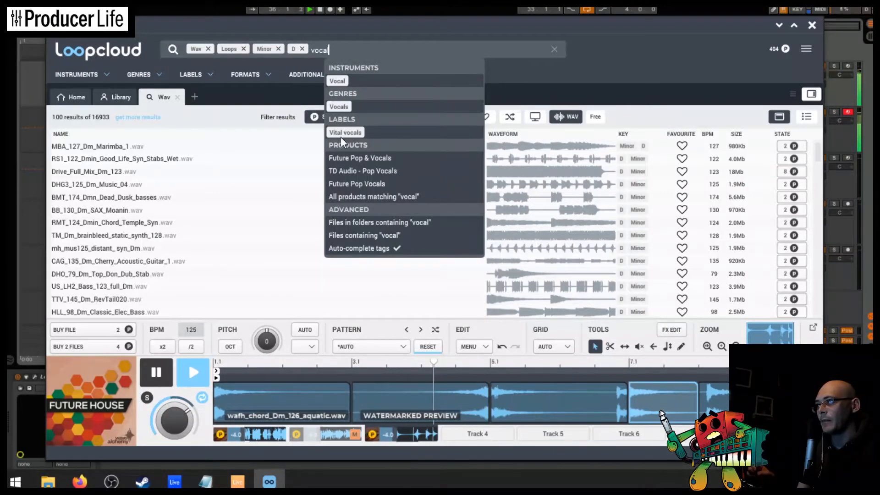
left_click(339, 81)
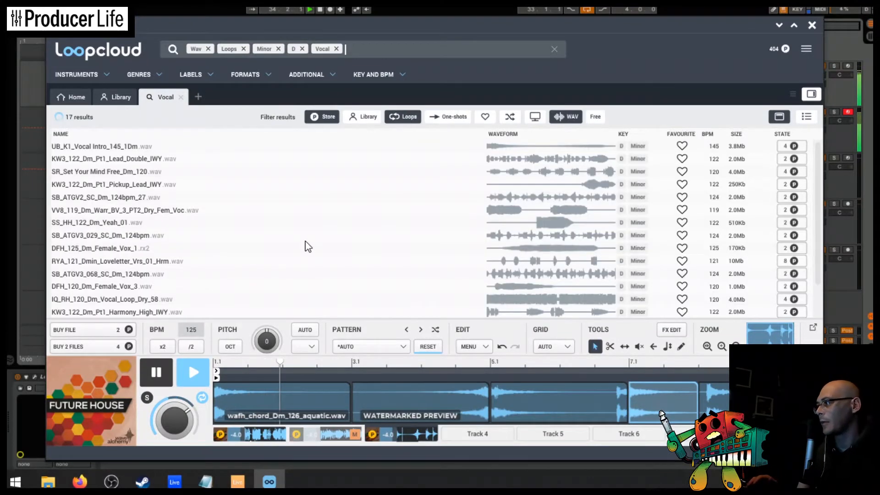
Restore the aquatic chord loop on track 3, audition vocal loops on Track 4 and keep UB_K1_Vocal Intro_145_1Dm.wav there.
left_click(111, 147)
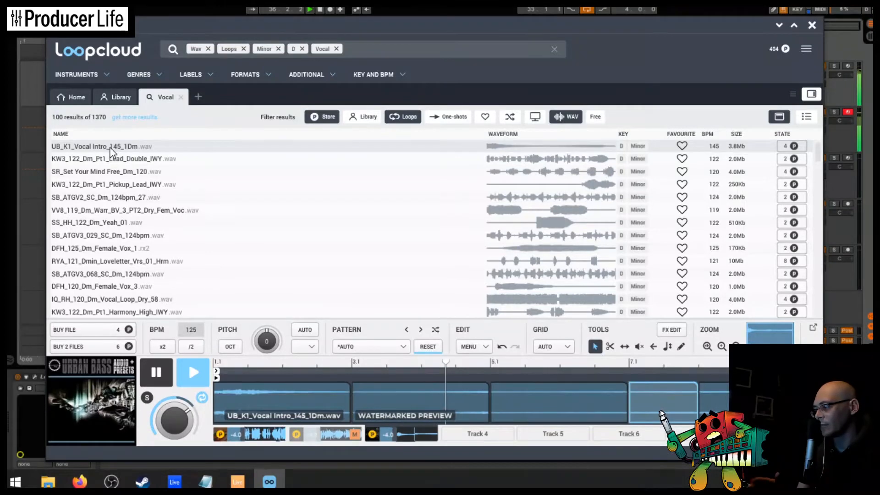
key("ctrl+z")
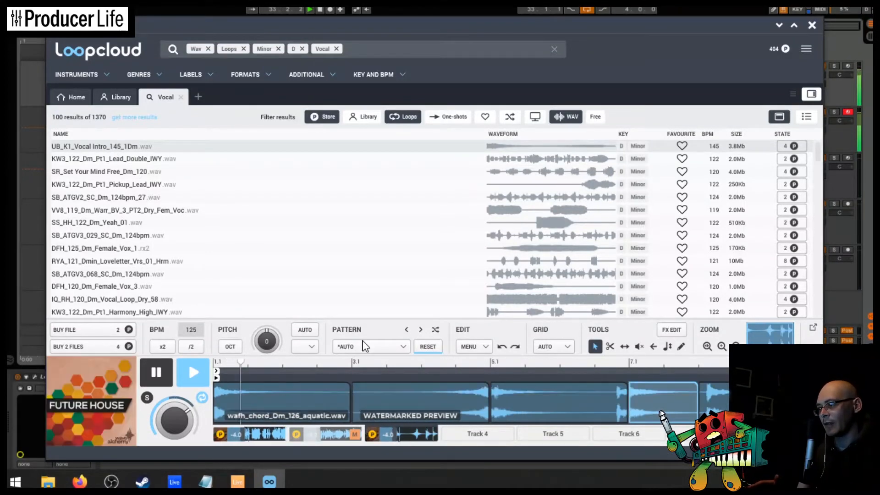
left_click(456, 435)
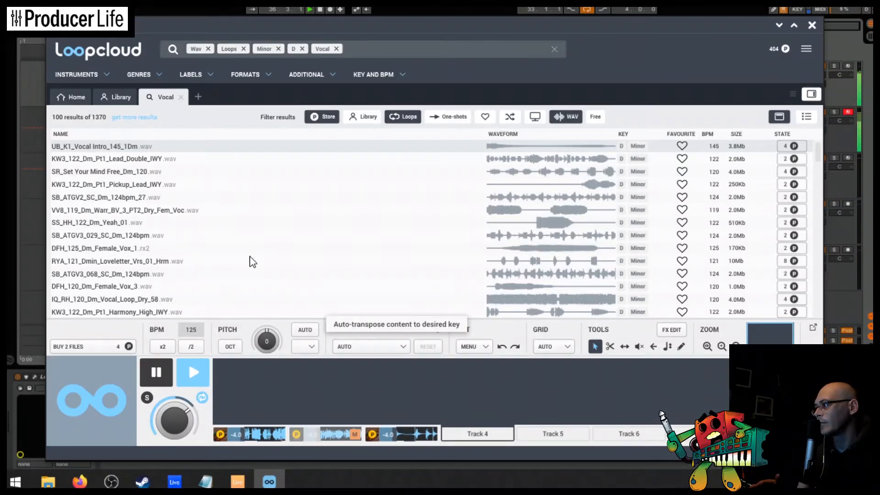
left_click(98, 160)
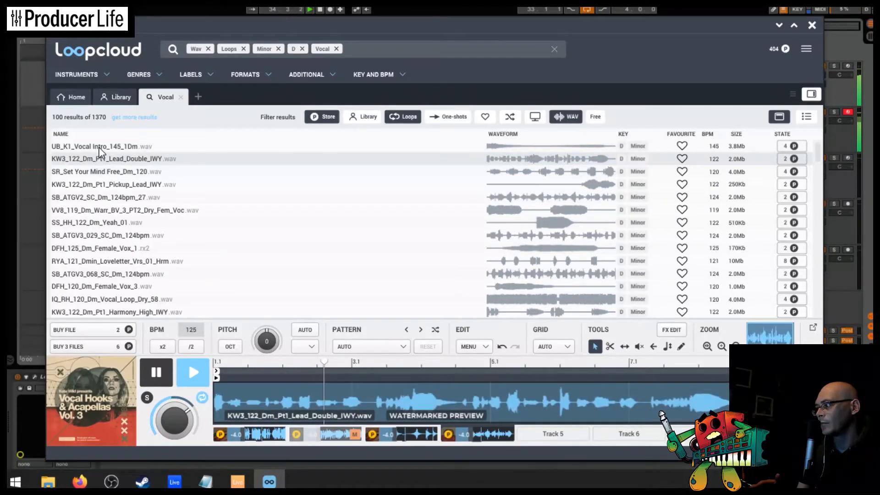
left_click(99, 148)
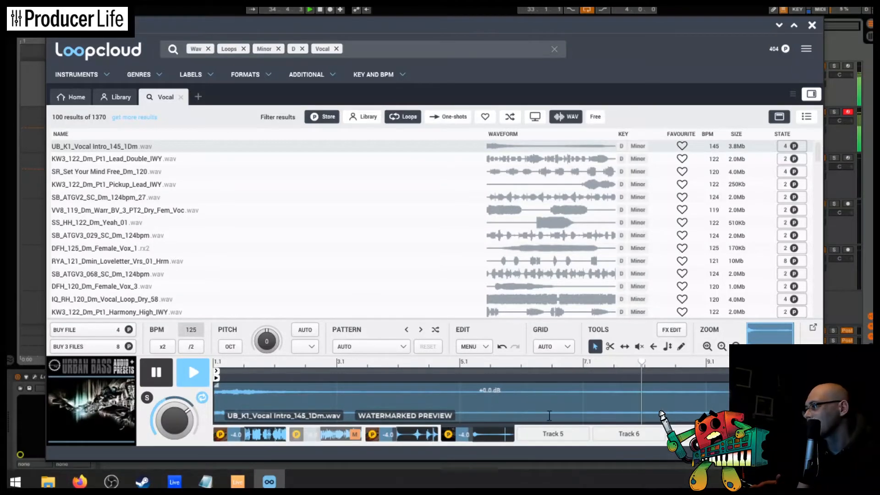
Audition successive D minor vocal loops on Track 5 and settle on DFH_125_Dm_Female_Vox_1.rx2.
left_click(557, 434)
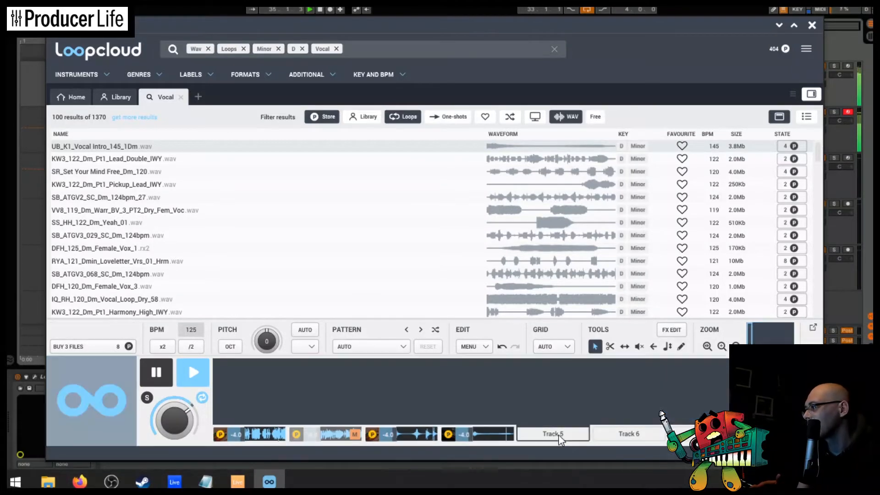
left_click(109, 172)
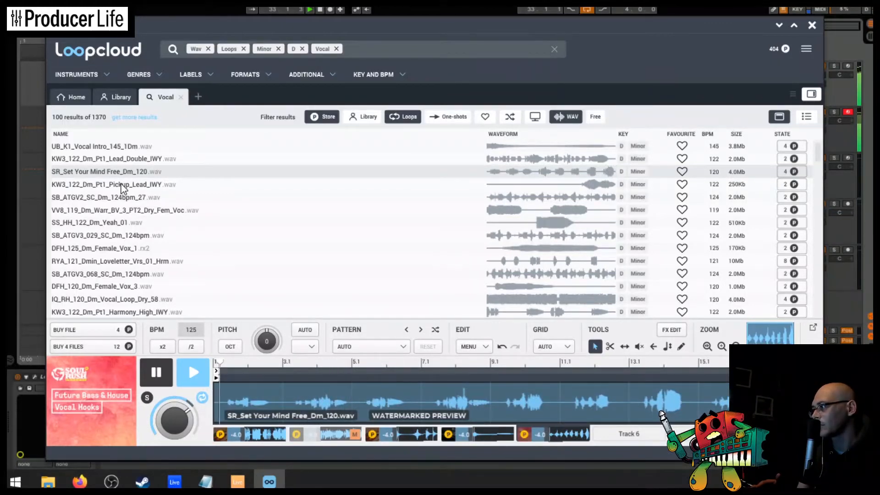
left_click(122, 184)
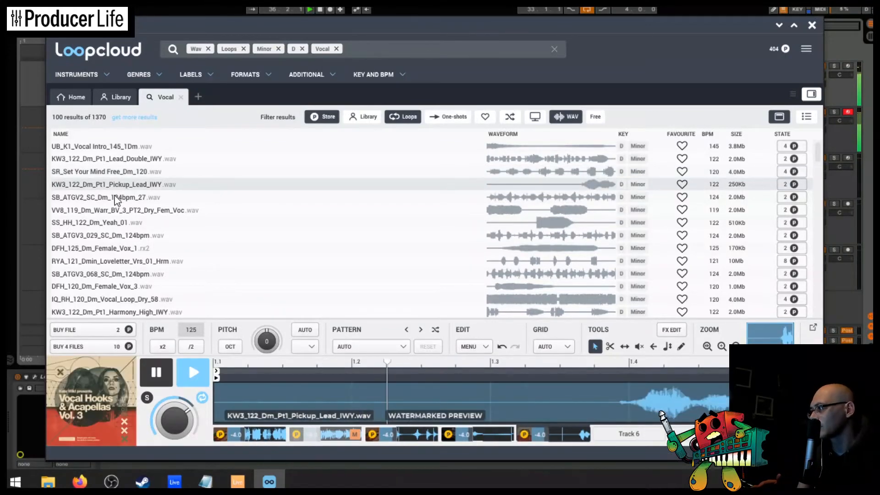
left_click(121, 198)
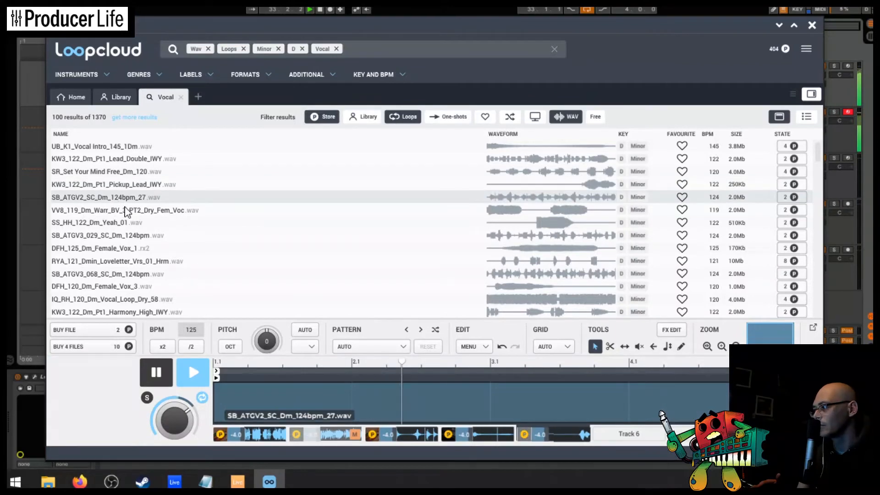
left_click(129, 211)
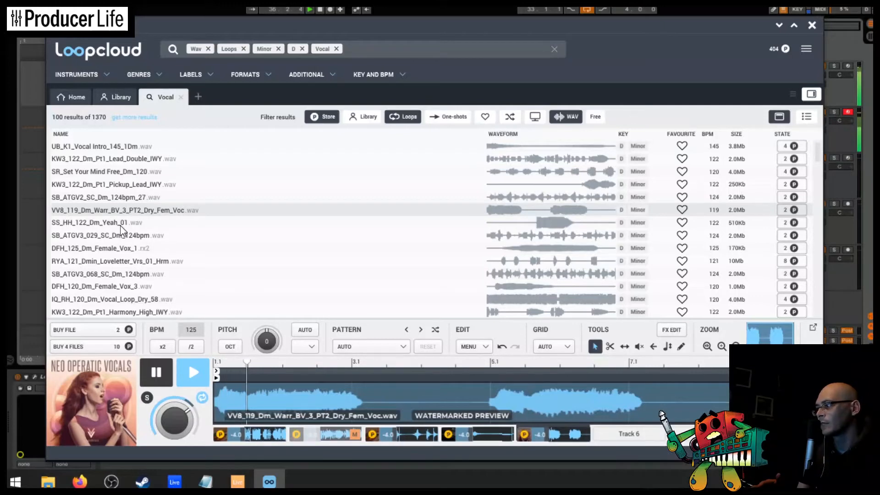
left_click(121, 225)
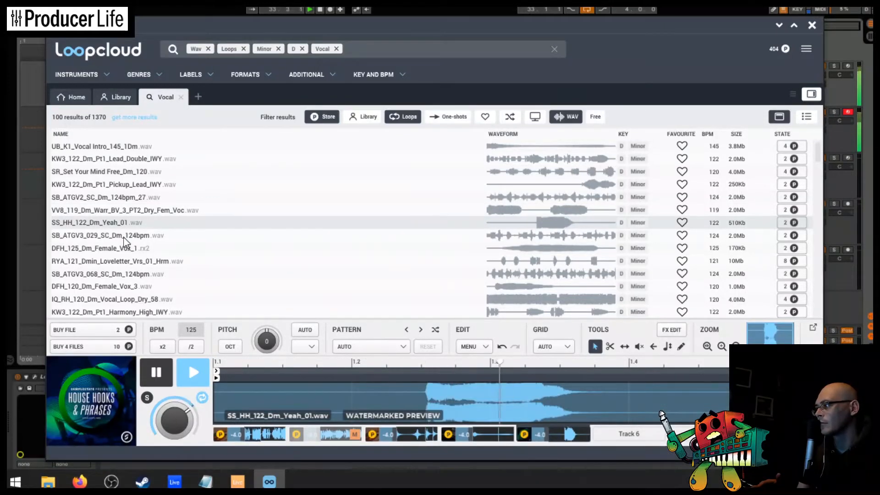
left_click(123, 236)
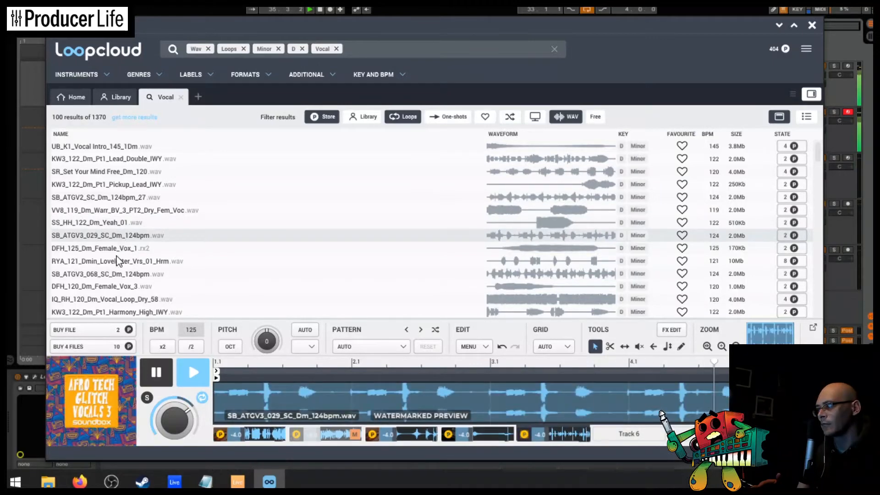
left_click(112, 252)
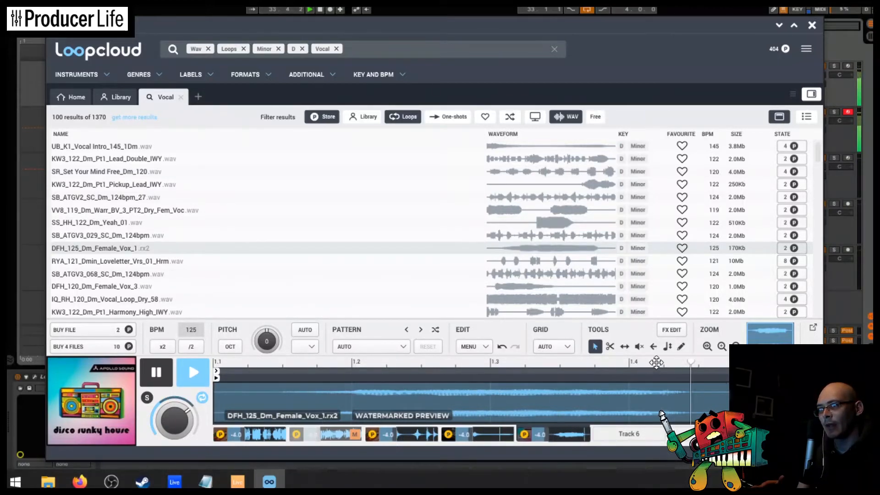
Extend the loop end of the DFH_125_Dm_Female_Vox_1 track to 4.1.
left_click(735, 347)
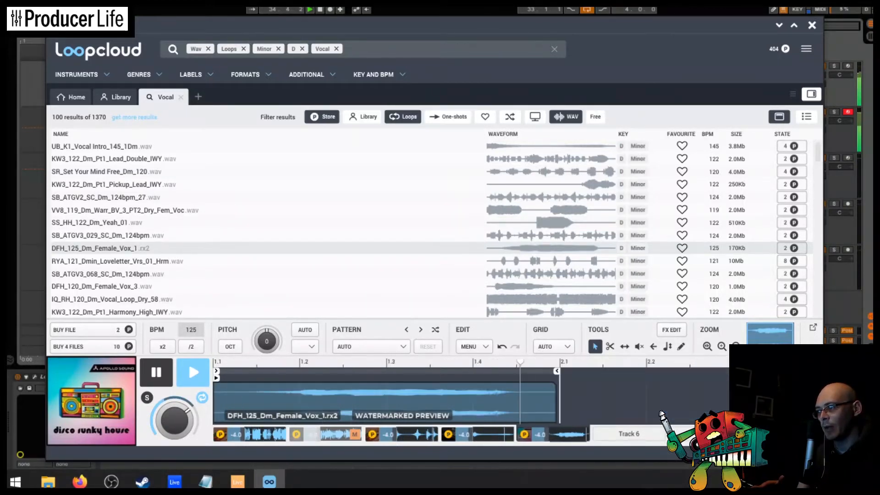
left_click(736, 347)
left_click_drag(432, 371, 701, 372)
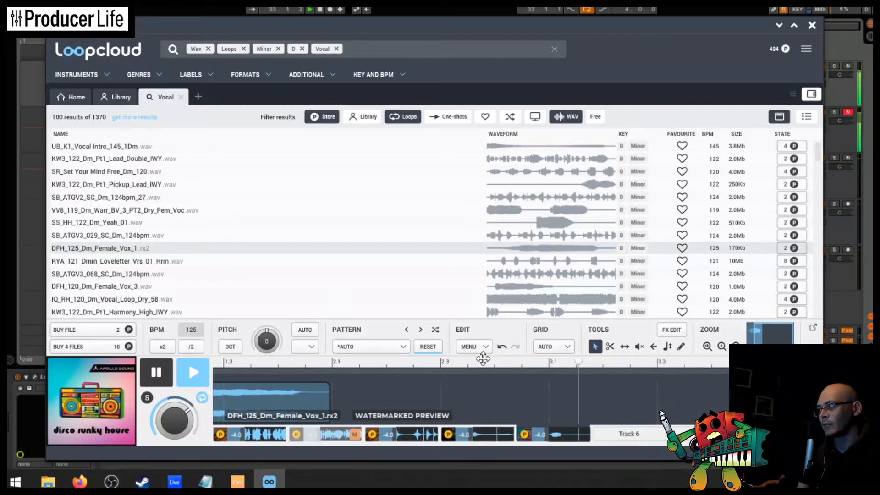
left_click_drag(484, 360, 591, 335)
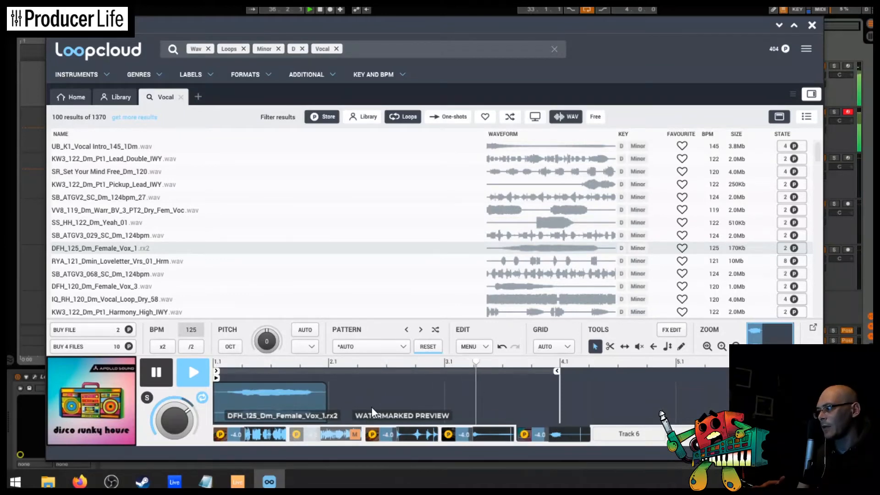
Add a Reverb effect with the Vocal factory preset to the DFH_125_Dm_Female_Vox_1 track.
left_click(299, 400)
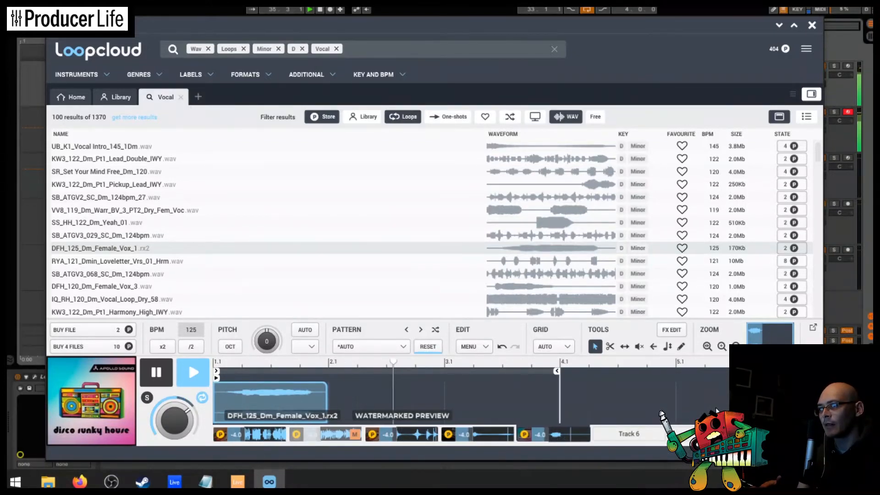
left_click(672, 330)
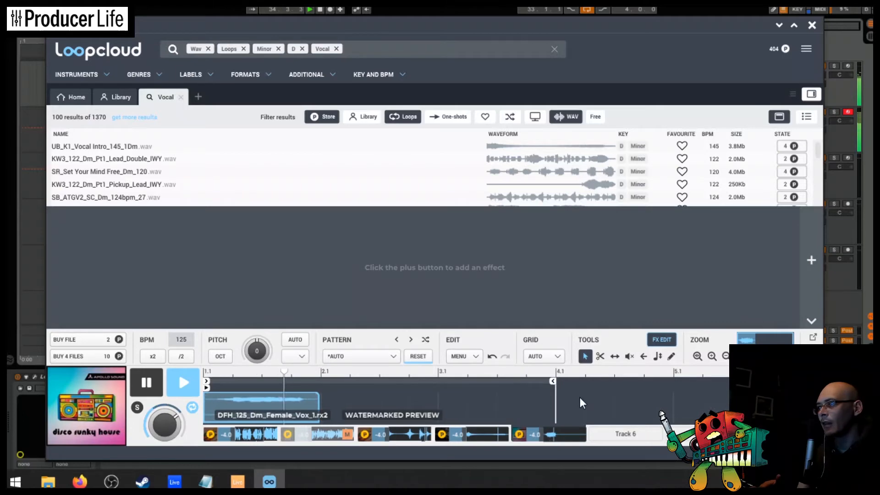
left_click(811, 260)
mouse_move(766, 169)
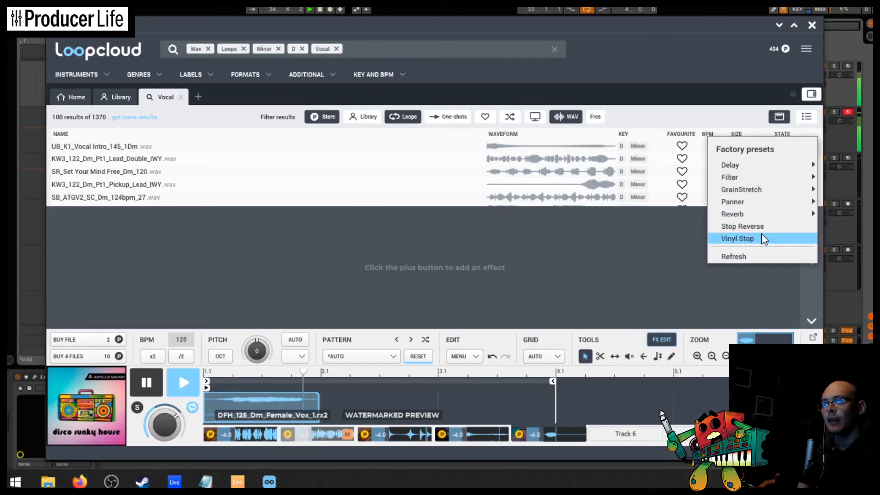
mouse_move(762, 213)
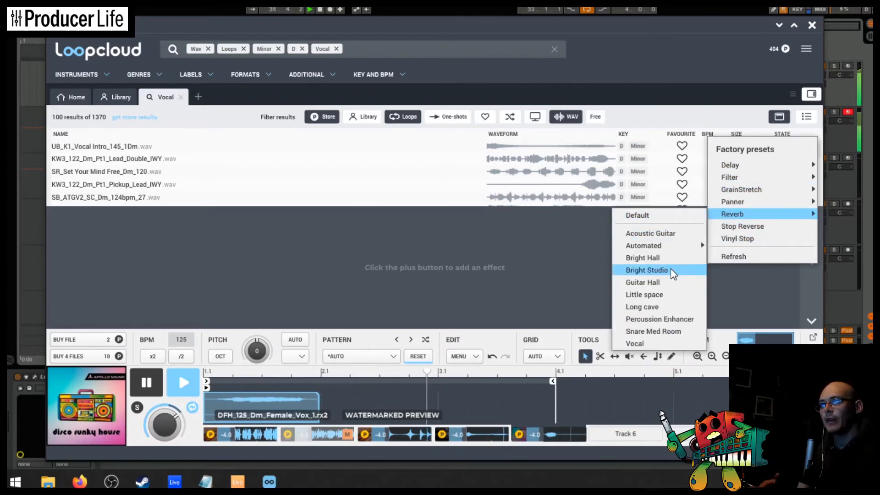
left_click(650, 345)
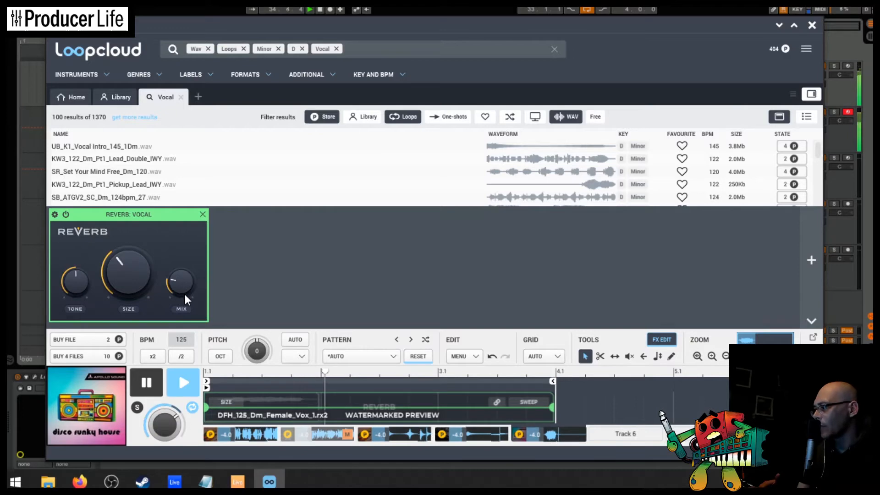
Turn down the tone and size of the vocal reverb slightly and listen to the result.
left_click_drag(78, 282, 82, 295)
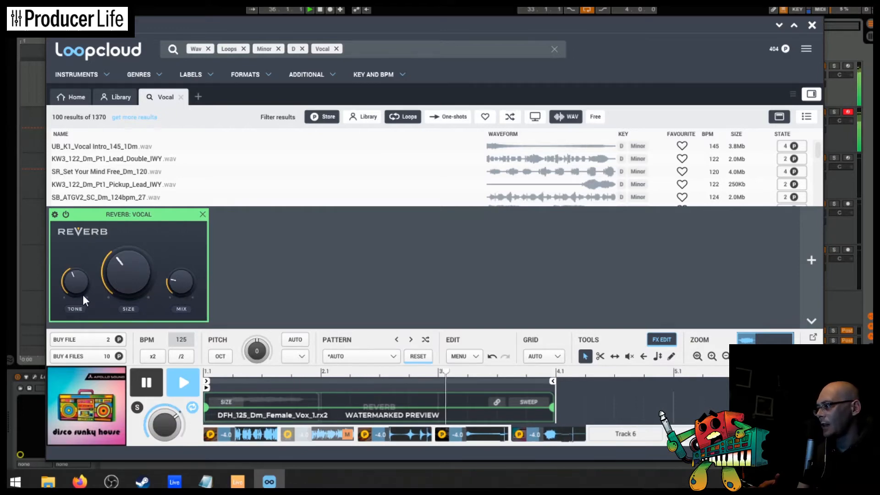
left_click_drag(124, 271, 124, 287)
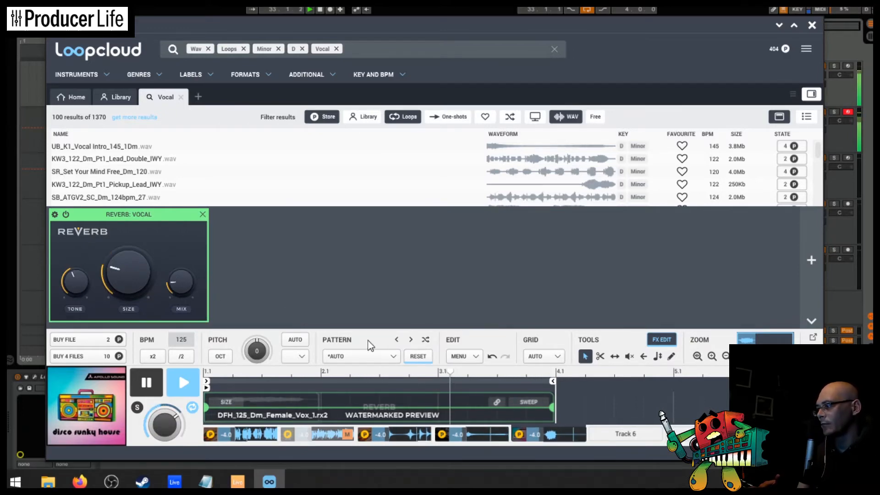
key("space")
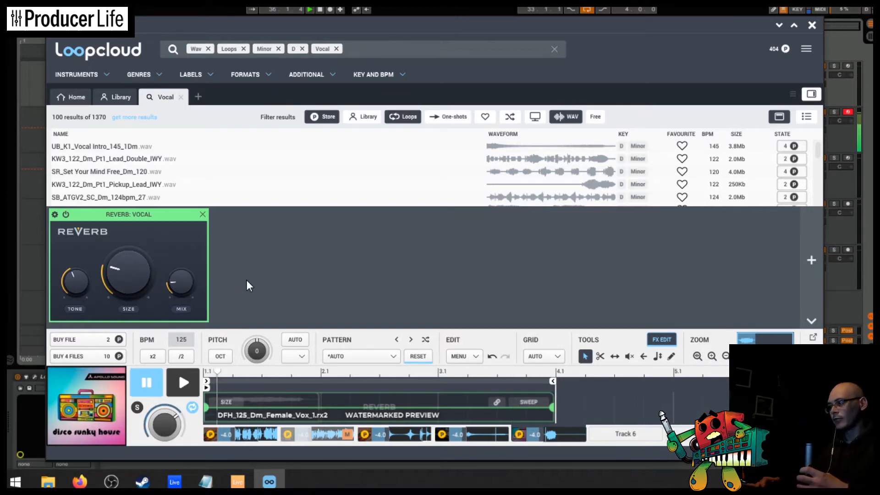
key("space")
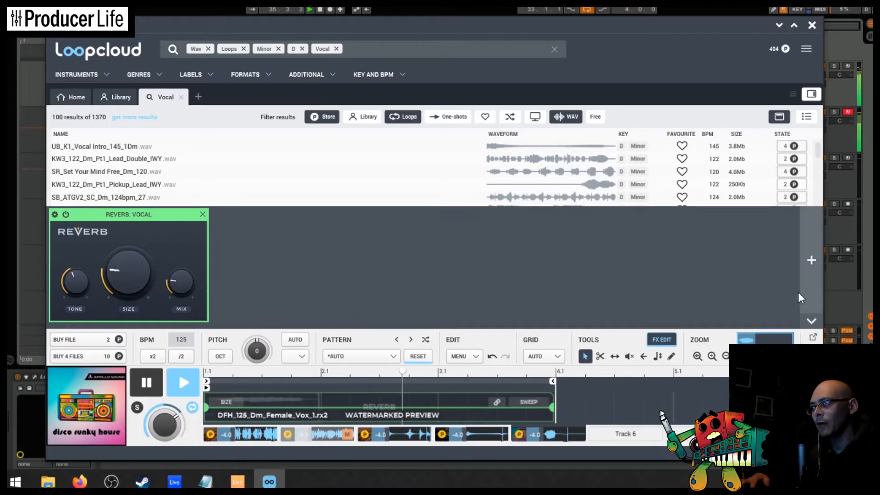
Add a Default Delay to the vocal track, synced to tempo with a time of 1/8.
left_click(809, 260)
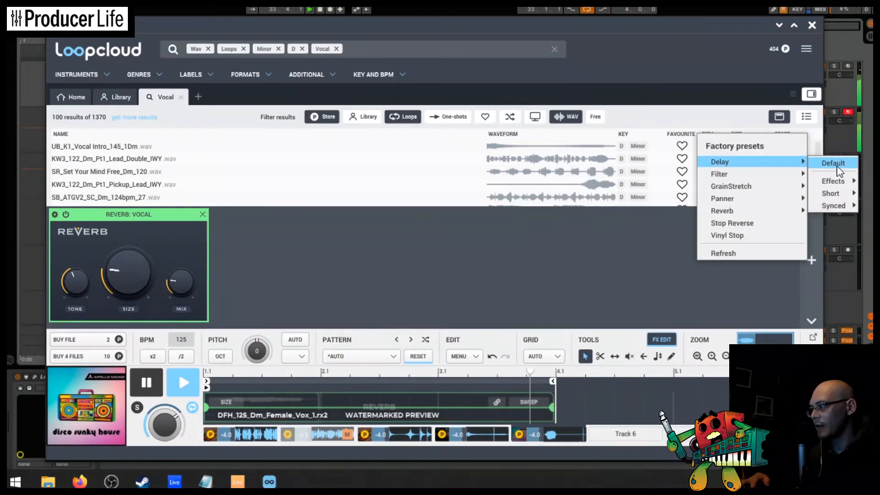
left_click(832, 163)
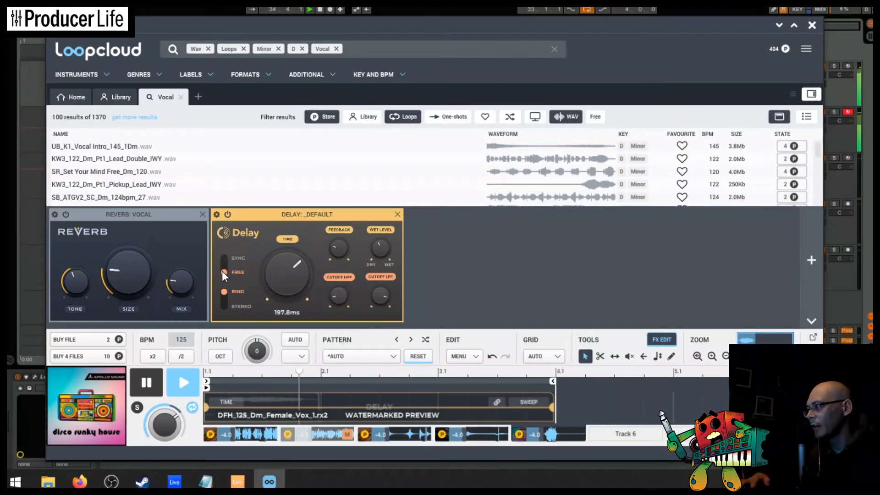
left_click(226, 271)
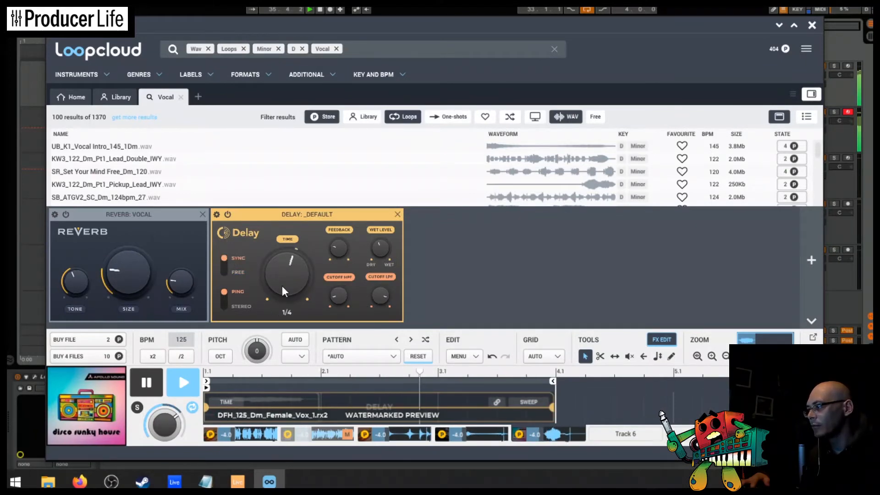
left_click_drag(283, 288, 286, 302)
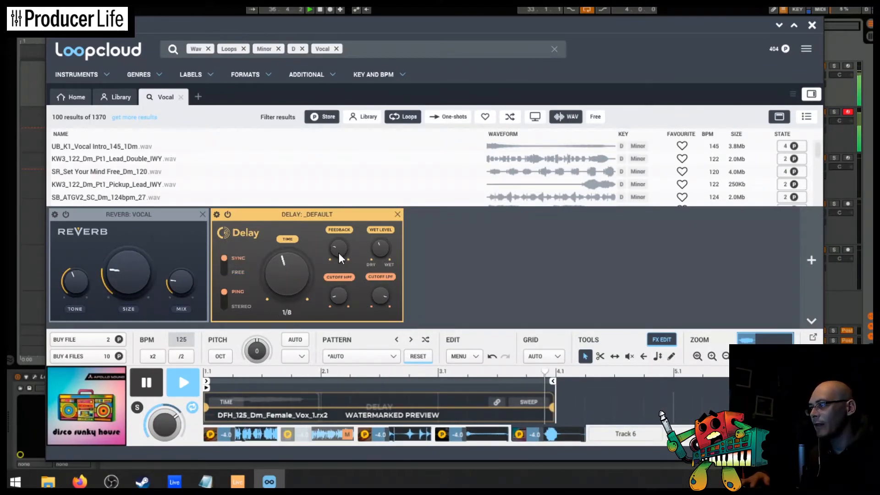
Reduce the delay's wet level and switch its mode from Ping to Stereo.
left_click_drag(383, 251, 378, 269)
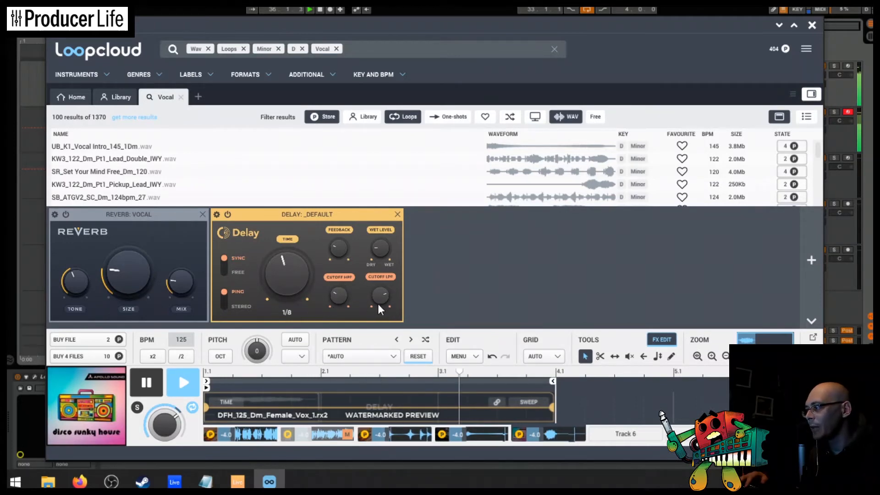
left_click(225, 297)
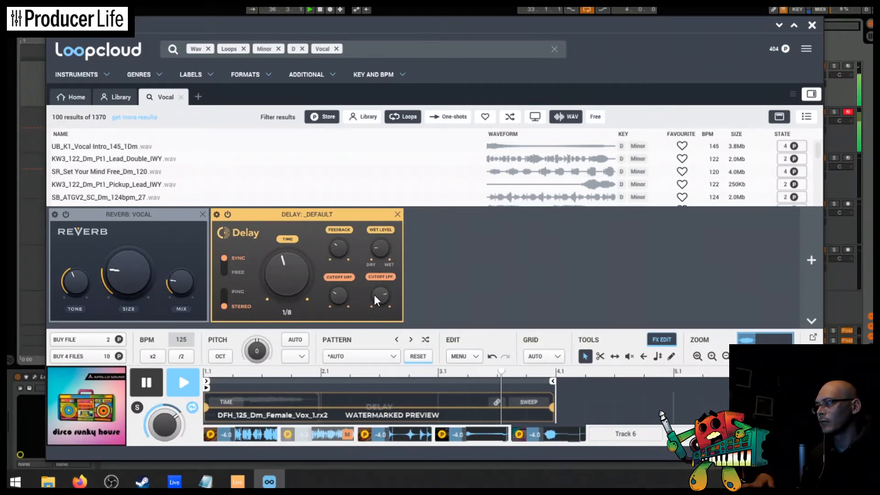
left_click_drag(380, 250, 381, 246)
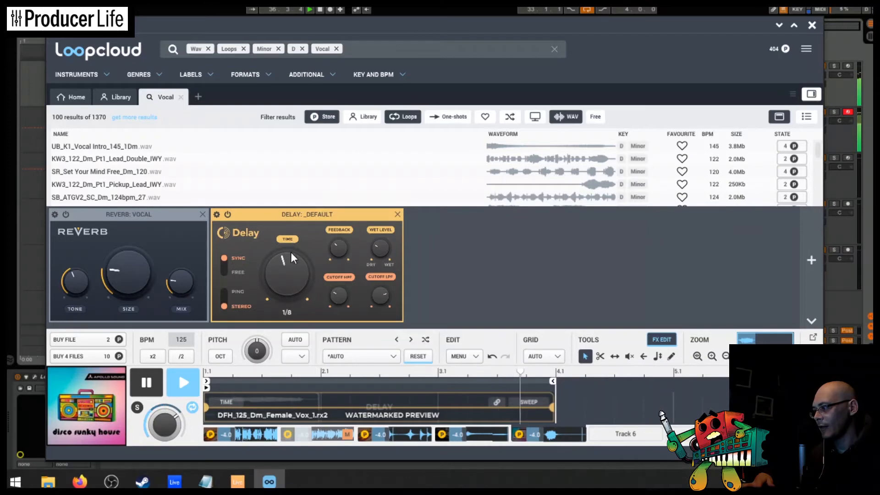
Automate the delay's mix, split the automation late in bar 1 and ramp the mix up toward the loop end.
left_click(225, 401)
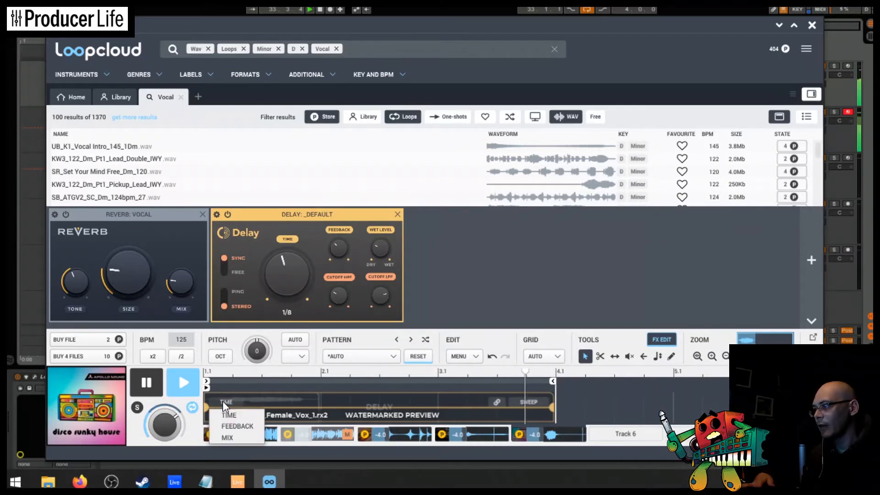
left_click(232, 436)
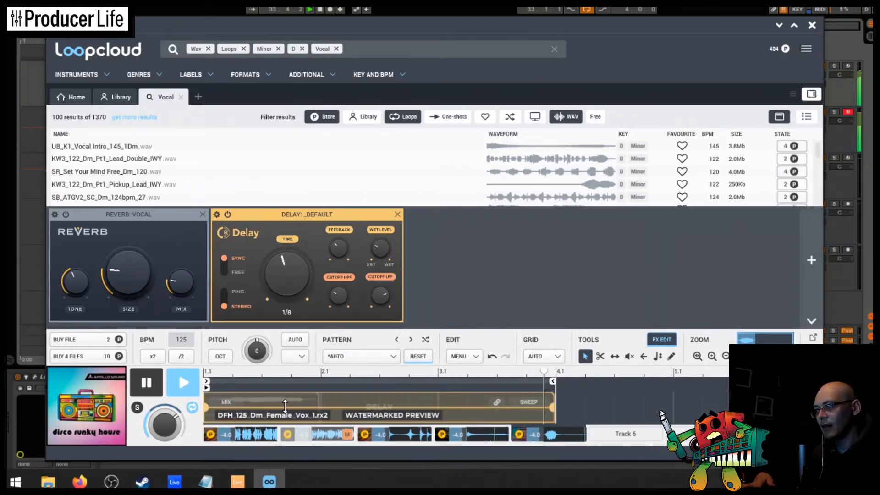
left_click(600, 358)
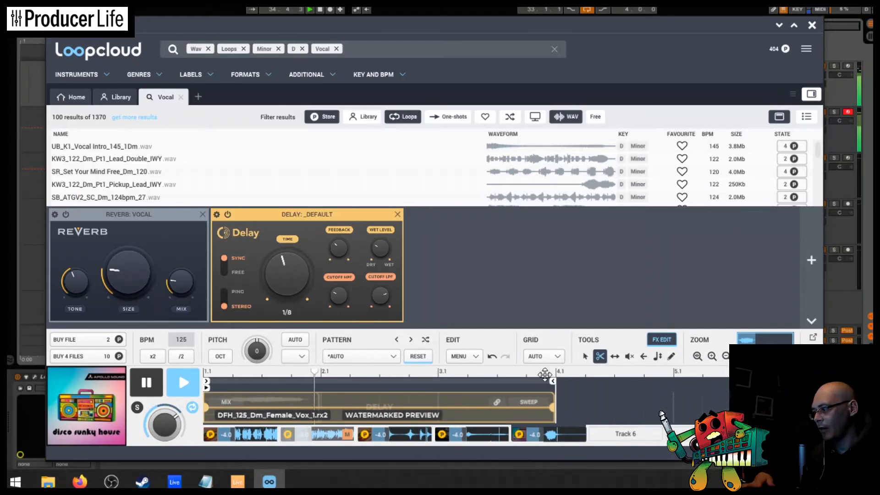
left_click(283, 404)
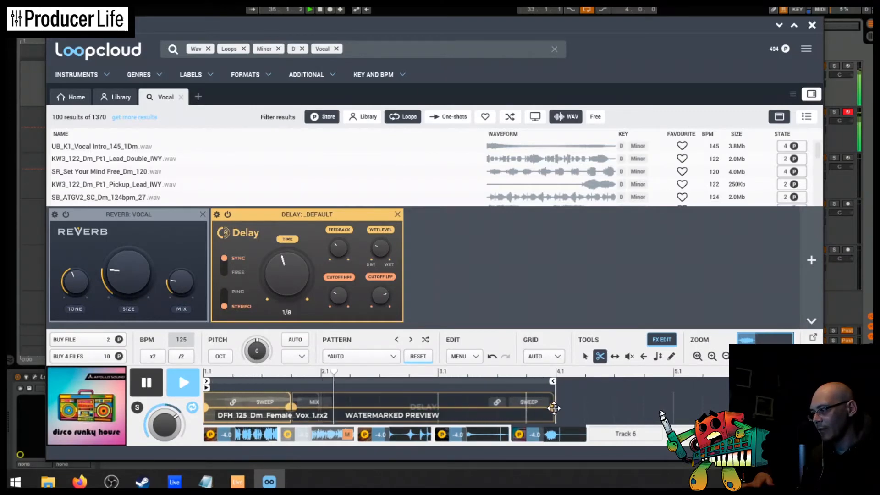
left_click_drag(554, 407, 551, 389)
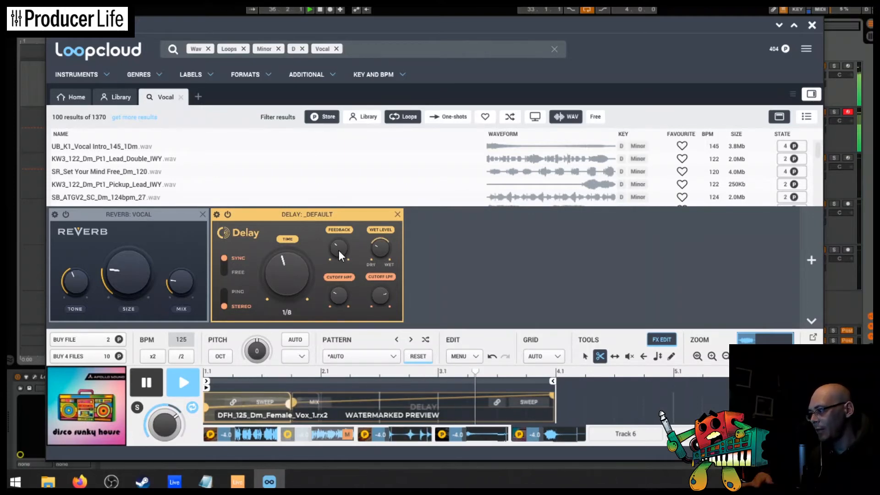
Switch the second delay automation segment to Feedback and raise its level.
left_click(271, 401)
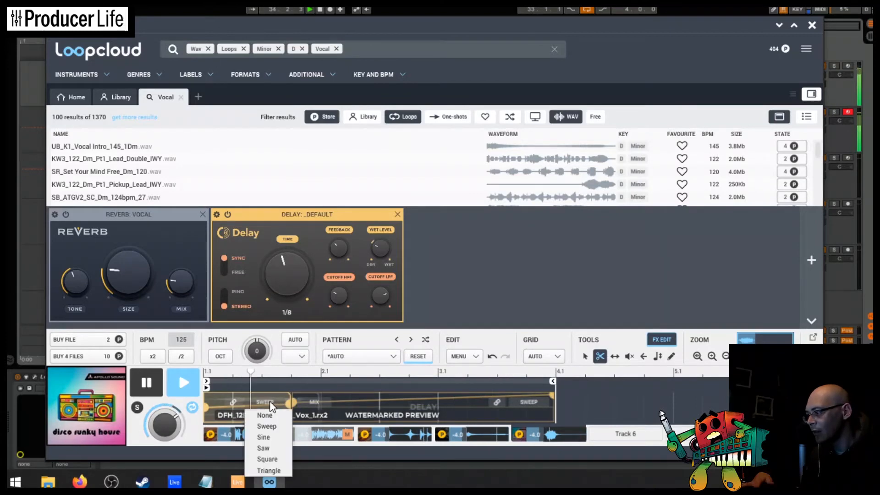
left_click(241, 402)
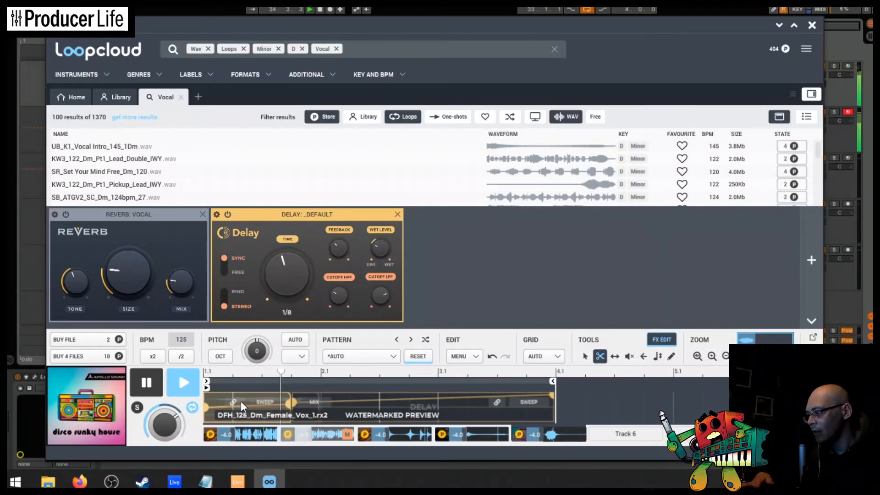
left_click(313, 401)
left_click(332, 429)
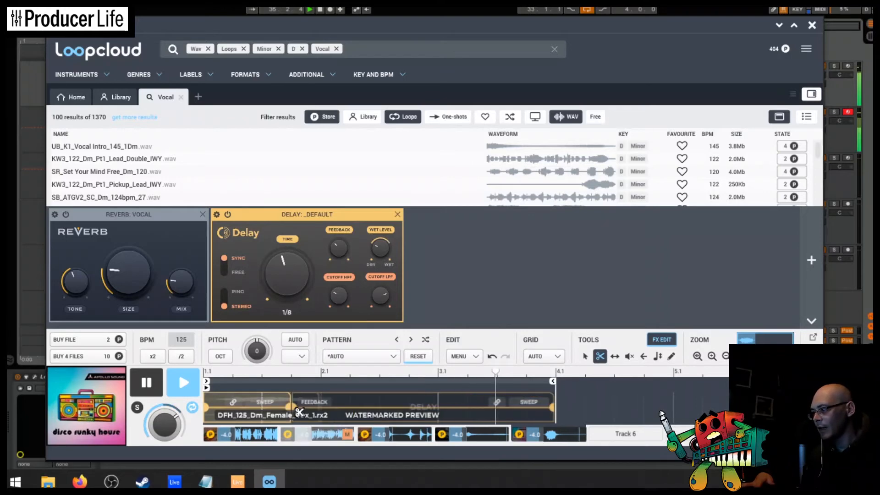
left_click_drag(294, 406, 295, 399)
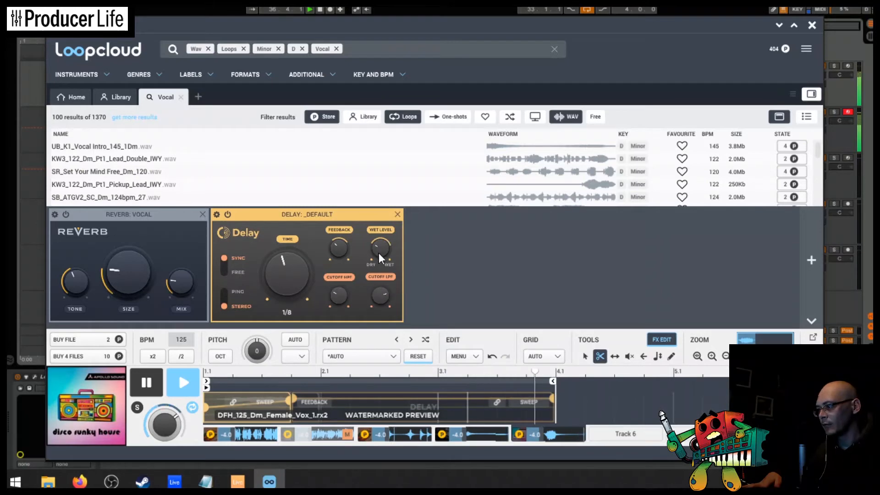
Solo the female vocal track briefly to hear its delay automation, then restore the full mix.
left_click(309, 401)
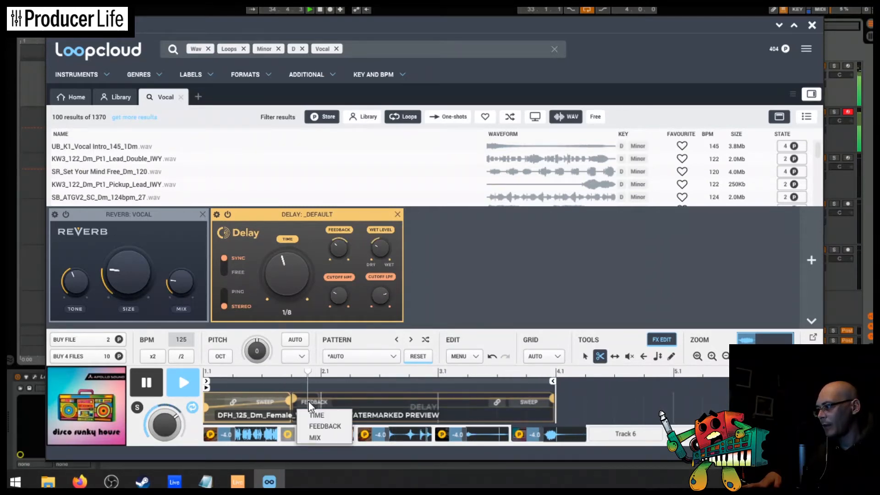
left_click(137, 407)
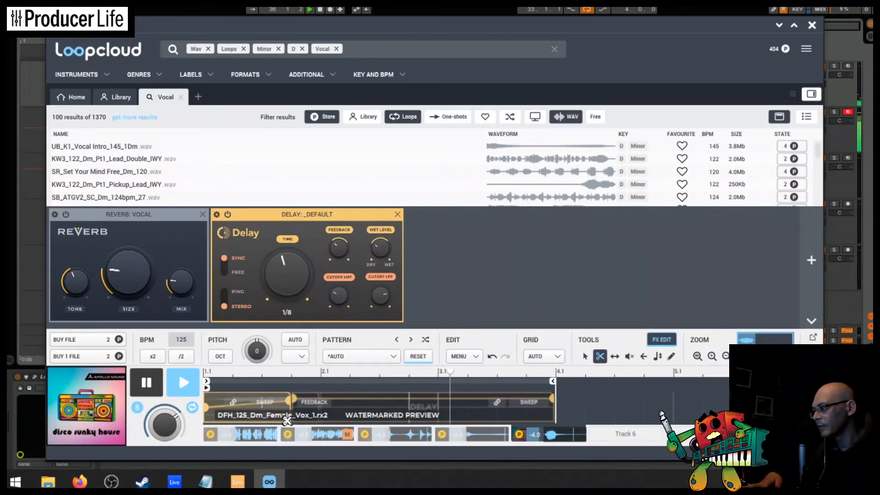
left_click(138, 408)
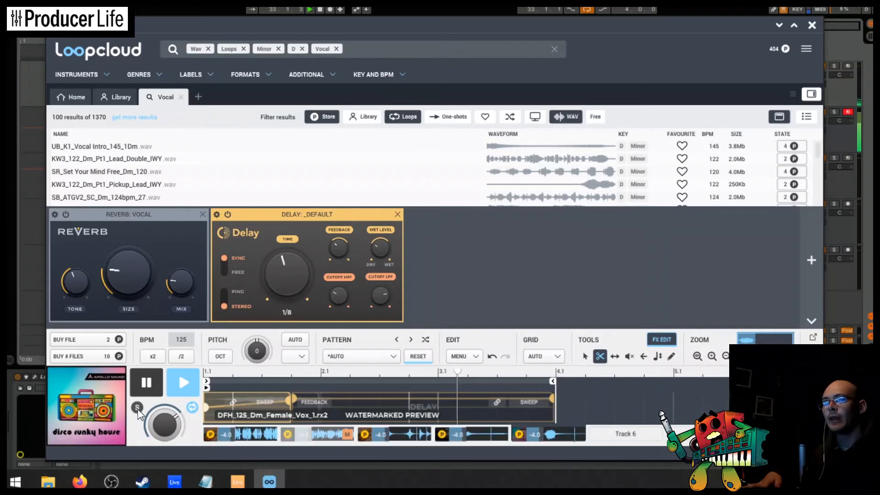
left_click(810, 260)
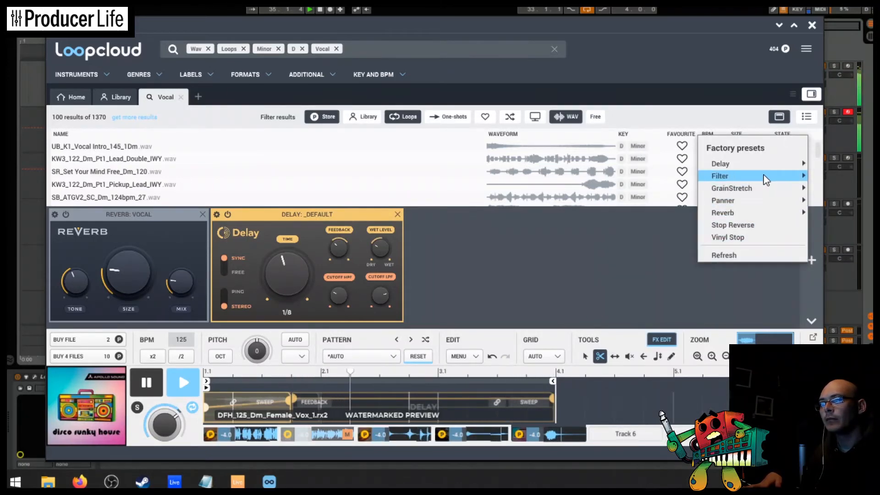
mouse_move(766, 180)
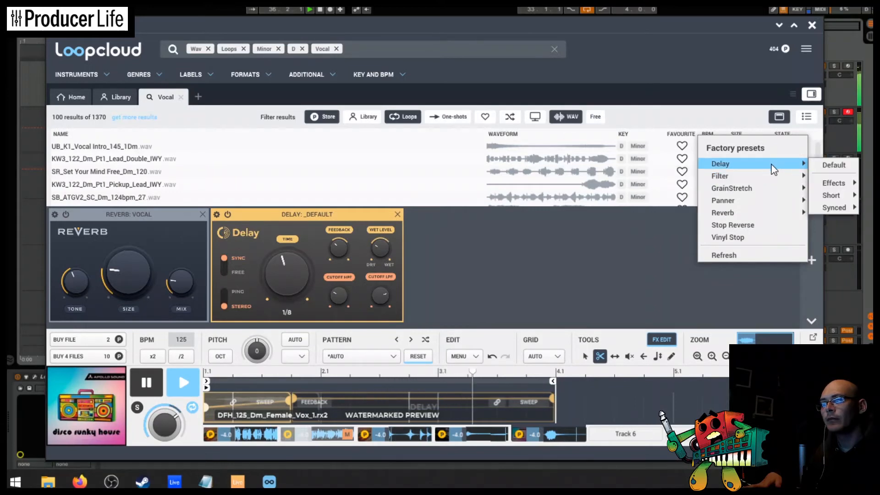
mouse_move(764, 215)
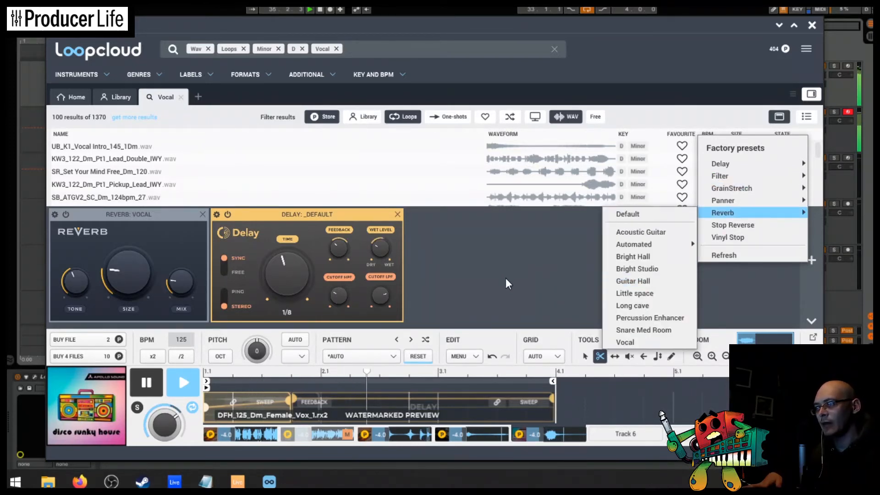
left_click(564, 293)
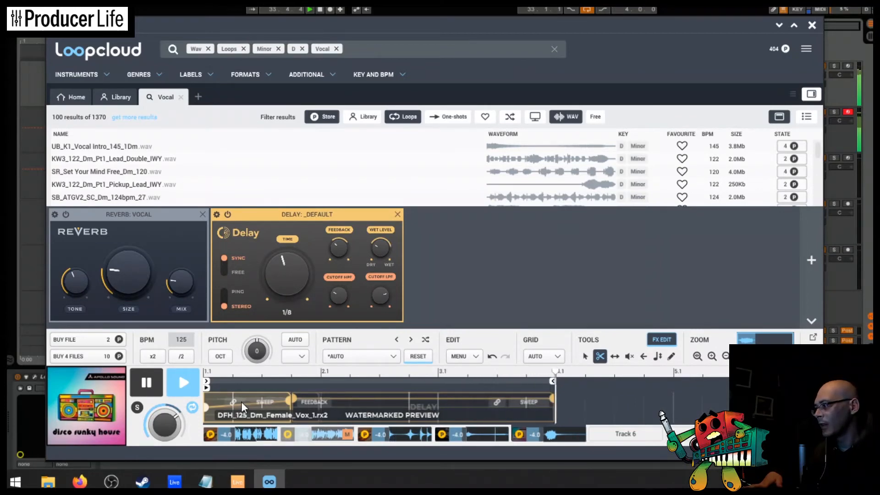
Buy the project's four unowned loops, download all the files and select the bass loop on track 1.
left_click(94, 357)
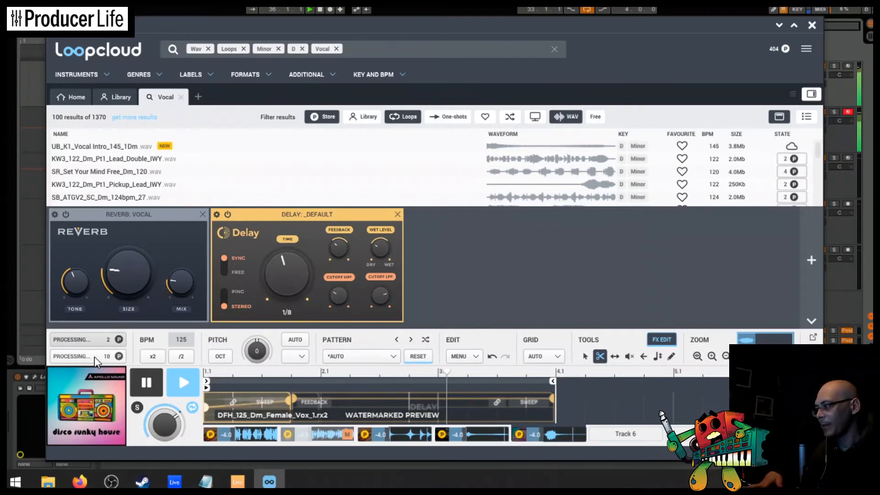
left_click(96, 358)
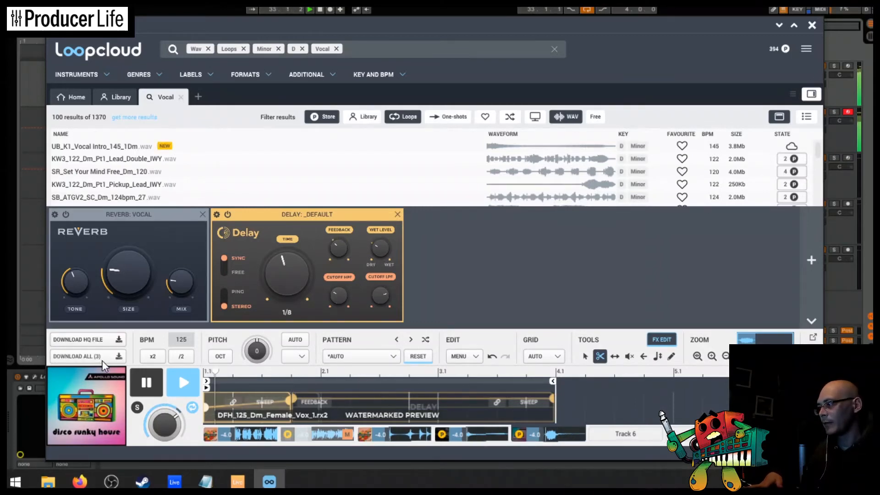
left_click(257, 437)
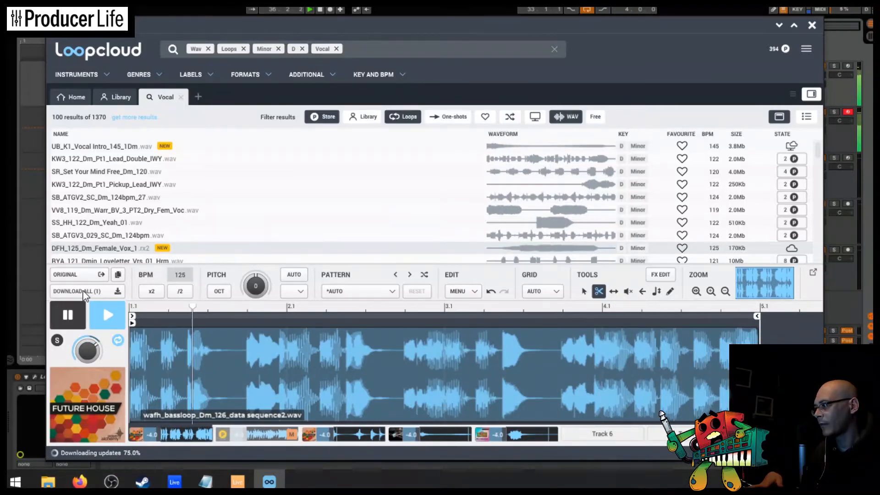
Solo the bass loop, paste its processed audio at bar 33 of track 4 in Ableton Live and turn off the clip's warping.
left_click(71, 309)
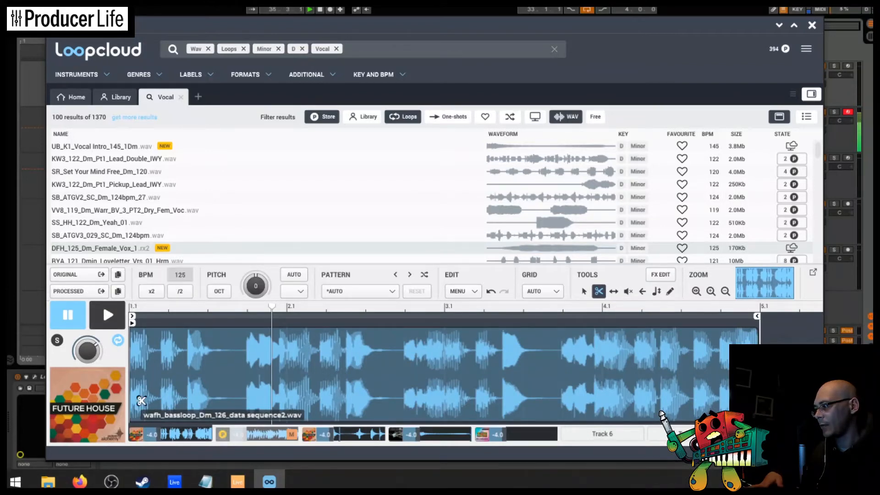
left_click(57, 341)
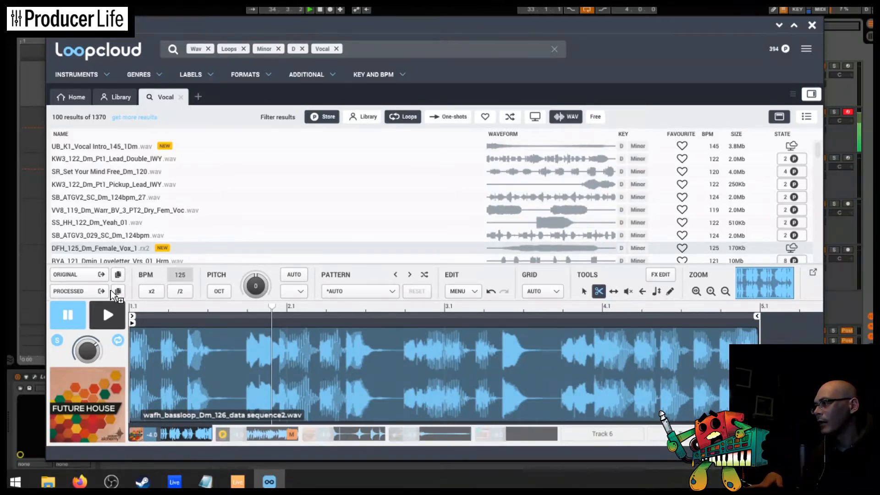
left_click(38, 228)
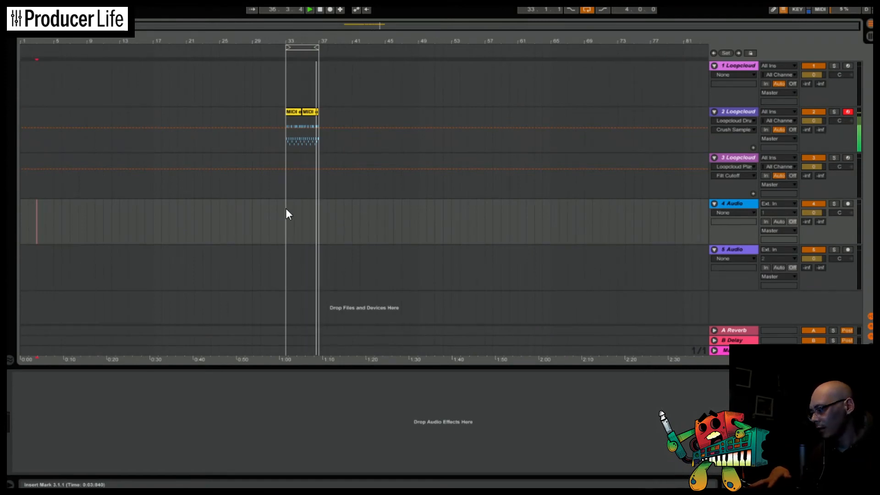
left_click(287, 222)
key("ctrl+v")
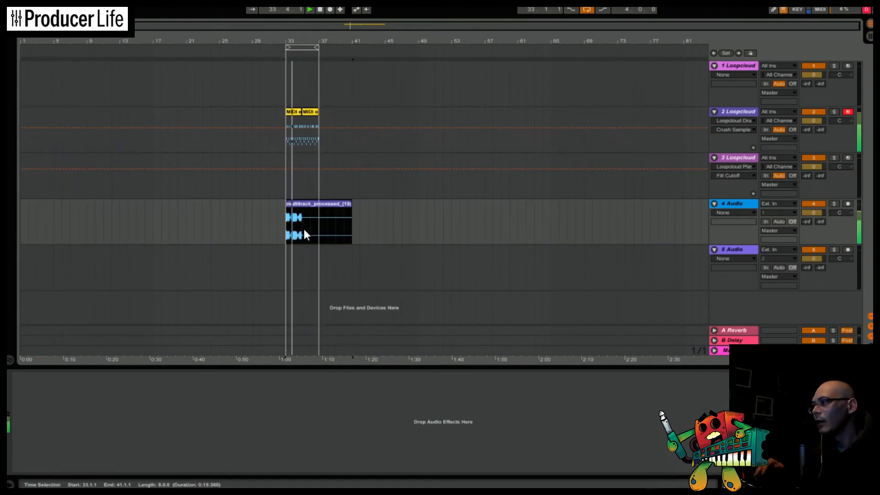
left_click(306, 203)
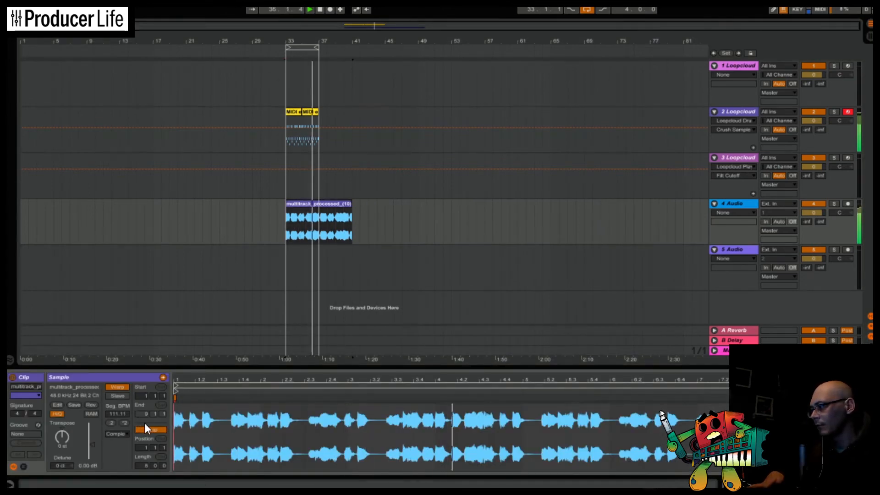
left_click(122, 386)
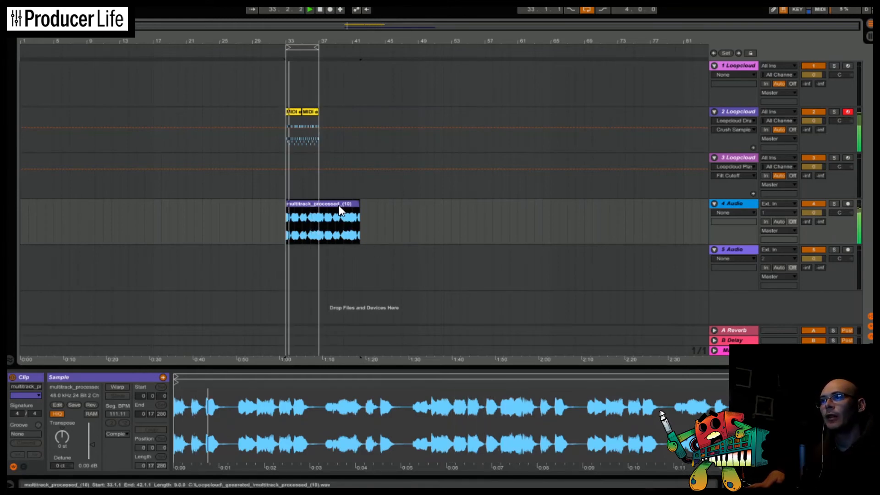
Return to Loopcloud, copy the processed chord loop into Ableton Live's track 5 at bar 33 and turn off the clip's warping.
left_click(745, 65)
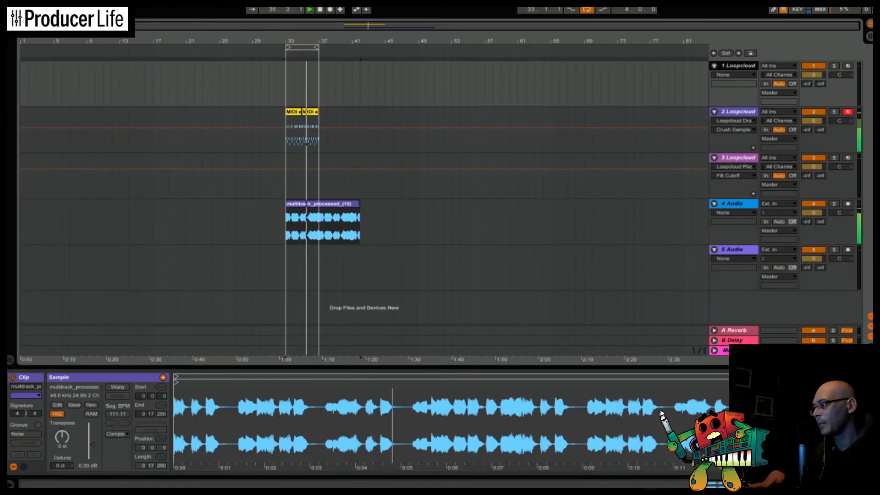
key("alt+Tab")
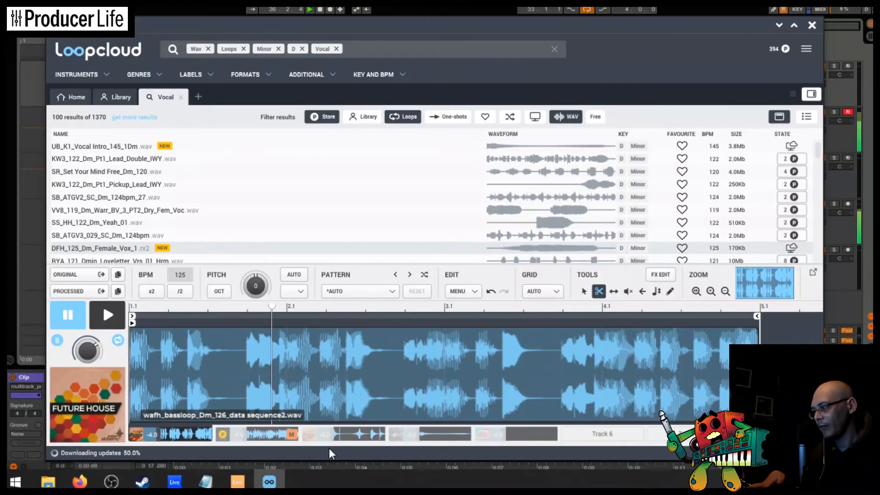
left_click(358, 436)
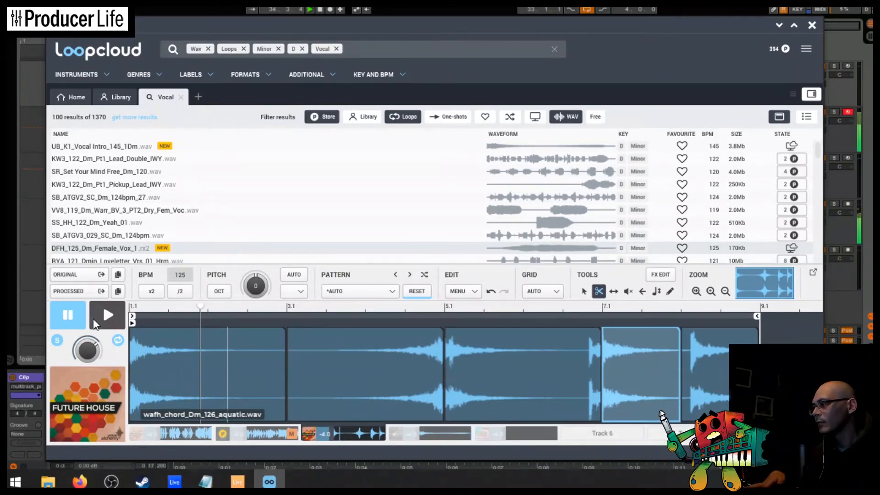
left_click(42, 275)
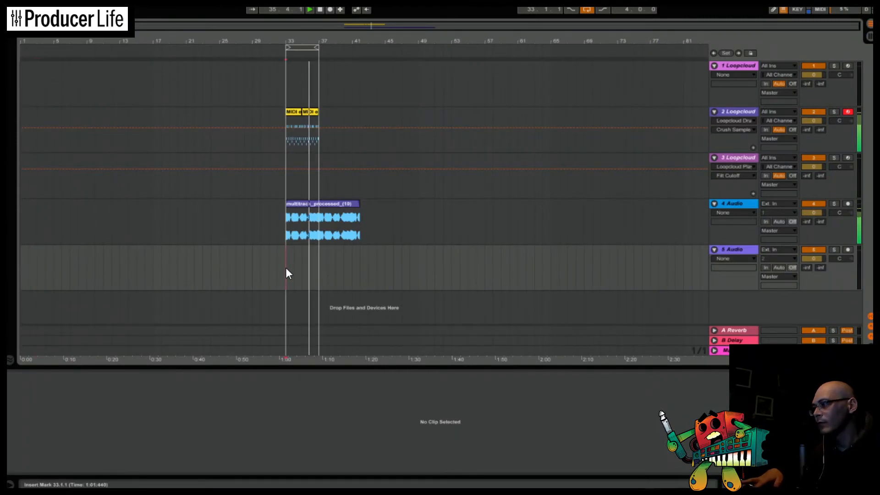
left_click_drag(285, 268, 285, 267)
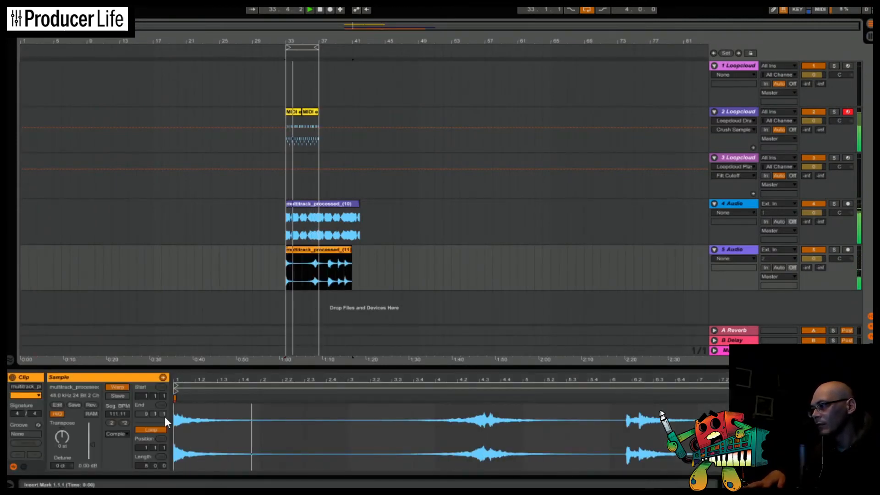
left_click(125, 387)
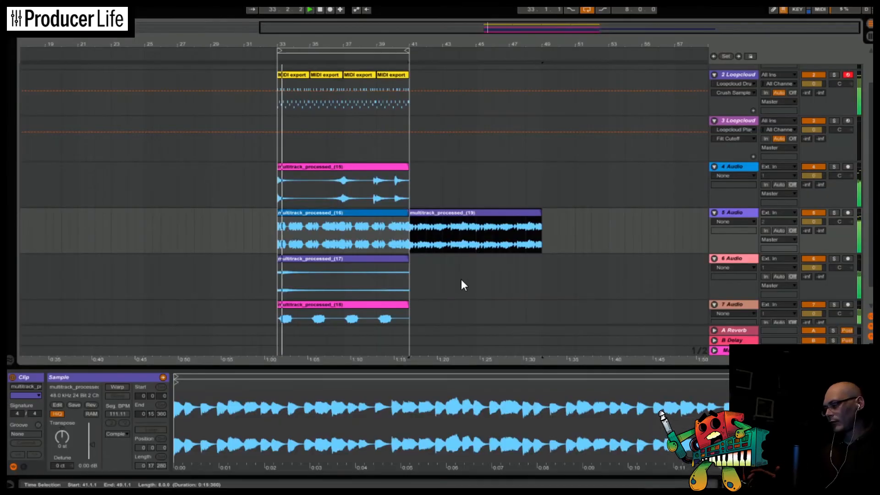
scroll(450, 252, "down", 1)
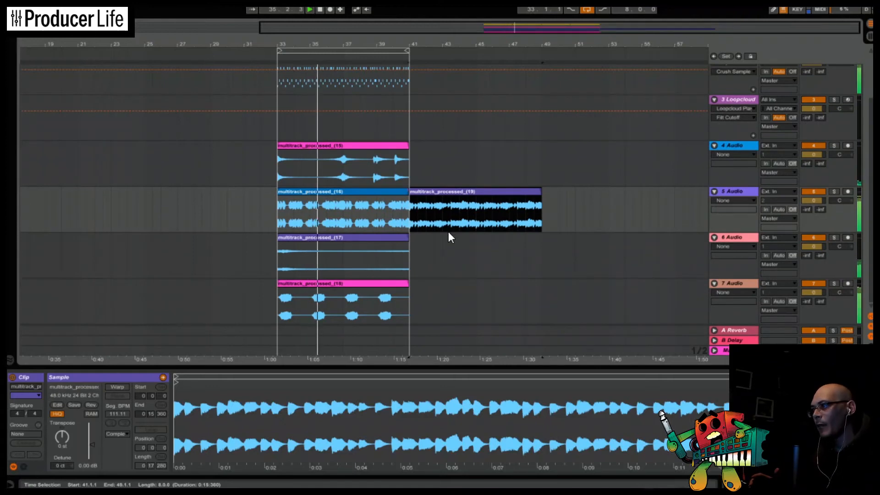
scroll(446, 240, "up", 2)
scroll(447, 225, "down", 2)
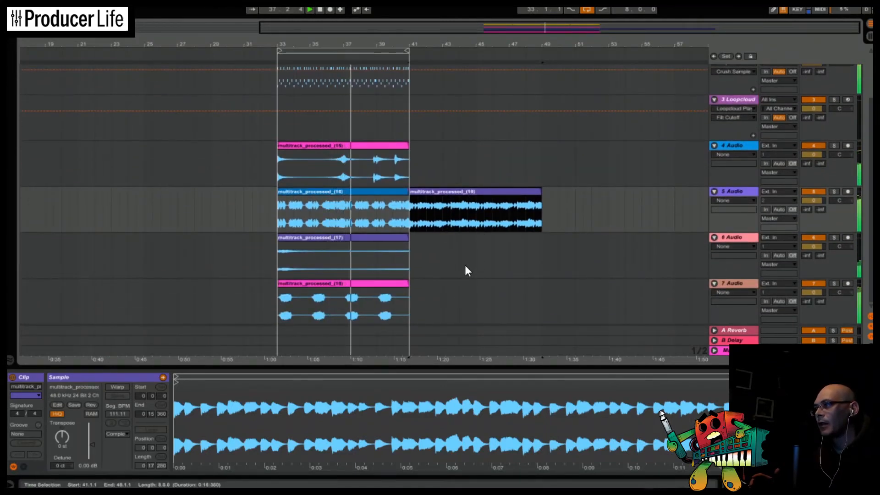
scroll(471, 290, "up", 2)
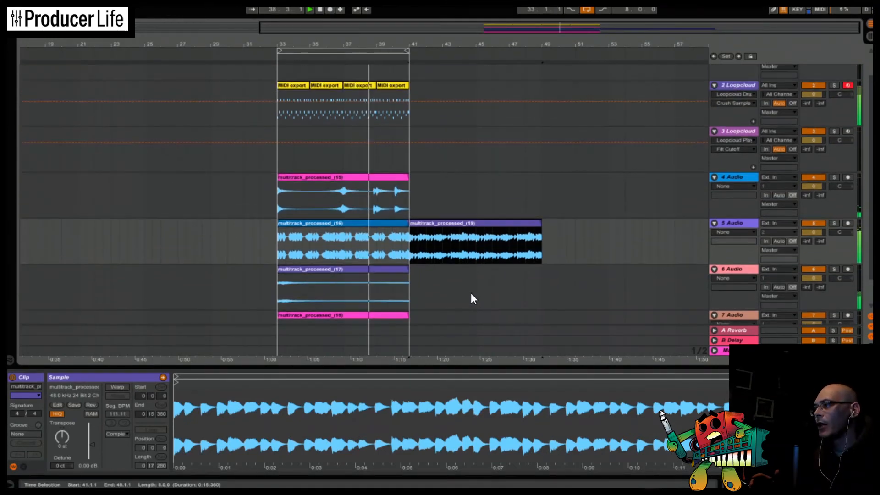
scroll(487, 249, "down", 2)
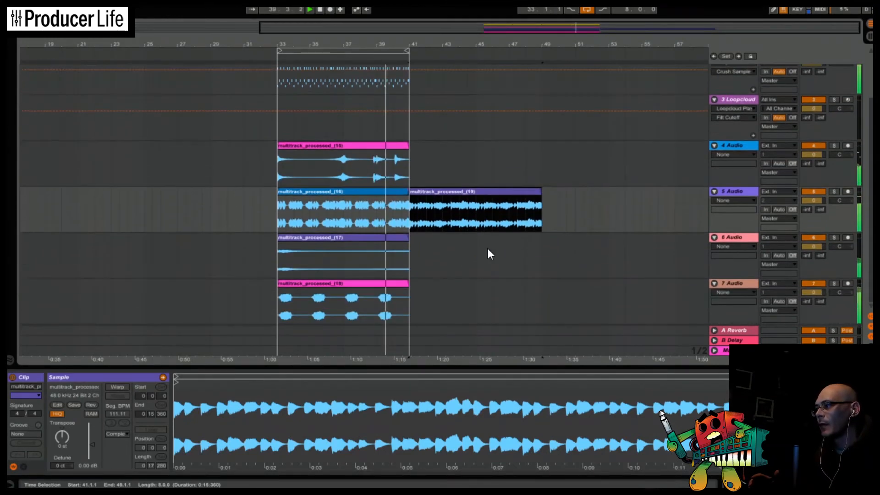
Copy the bar 33 clip on track 6 to bar 25, reverse the copy and play from there.
left_click_drag(330, 237, 202, 239)
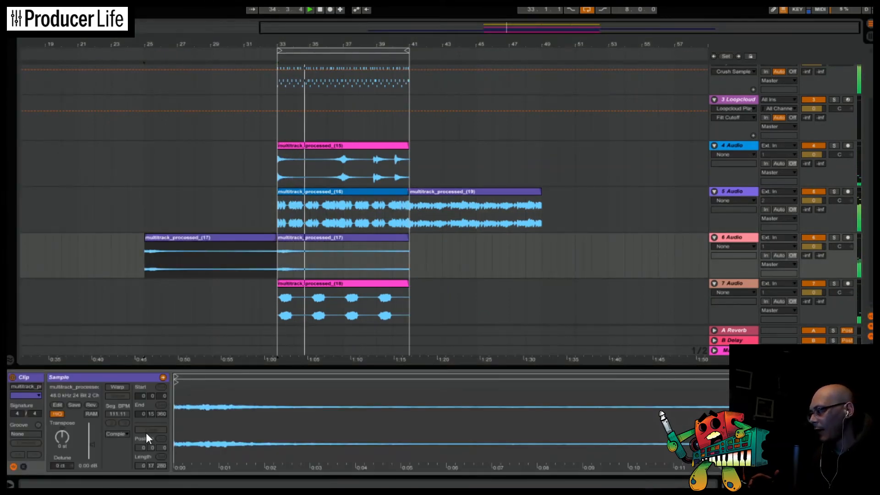
left_click(91, 405)
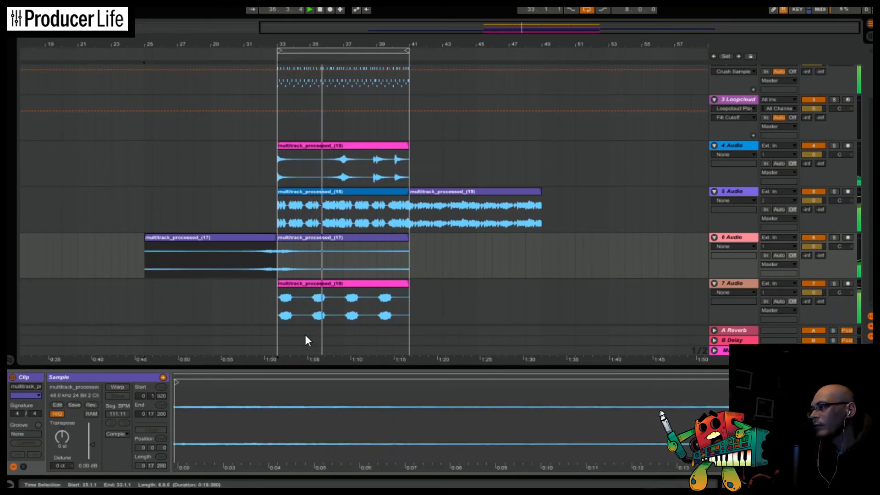
left_click(141, 50)
Copy the track 4 chord clip to bar 25 and place two-bar vocal pieces at bars 25 and 29 on track 7.
left_click_drag(301, 148, 175, 154)
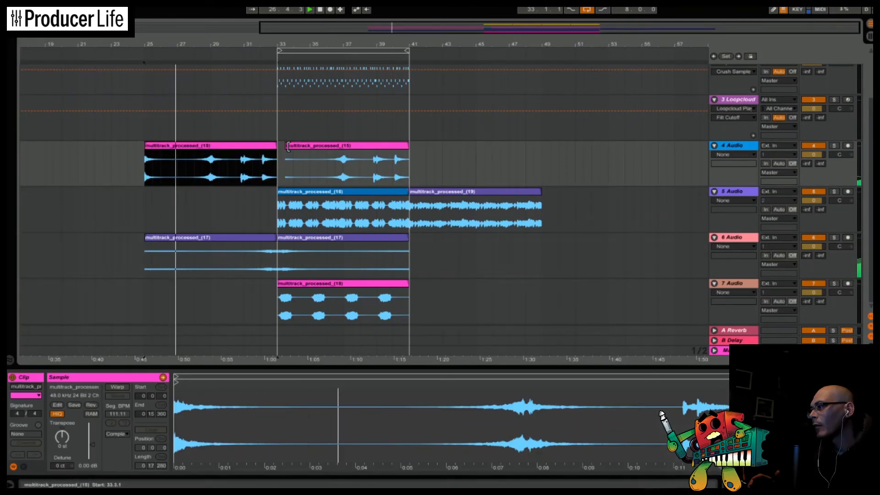
key("ctrl+d")
left_click(248, 147)
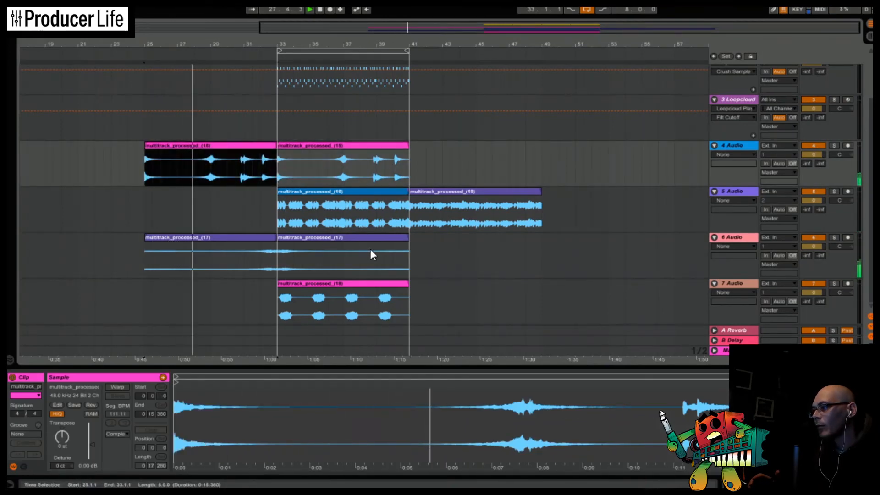
left_click_drag(277, 306, 225, 297)
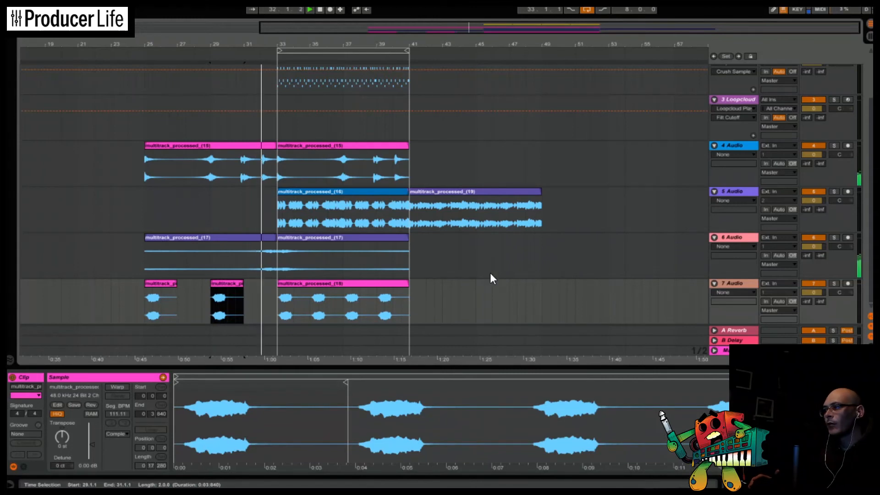
Split off the last bar of the second bass clip on track 5 and duplicate the eight-bar section that starts at bar 33.
scroll(475, 282, "up", 2)
scroll(468, 266, "down", 2)
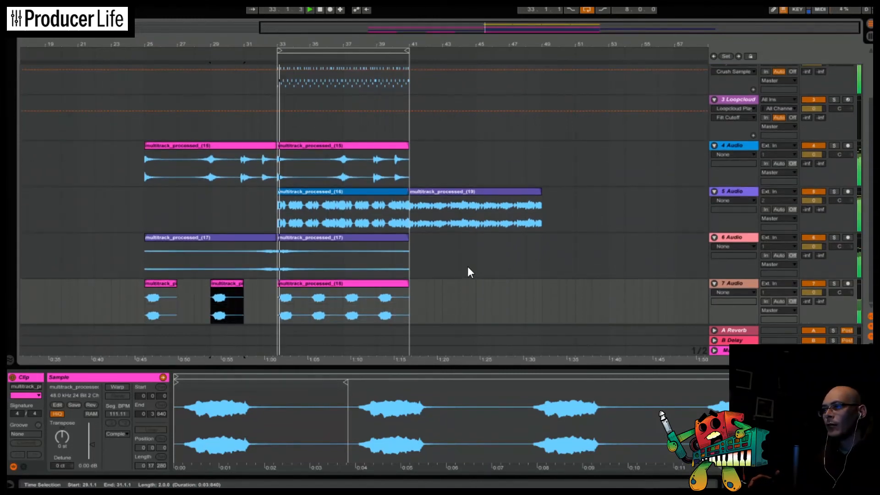
left_click(529, 213)
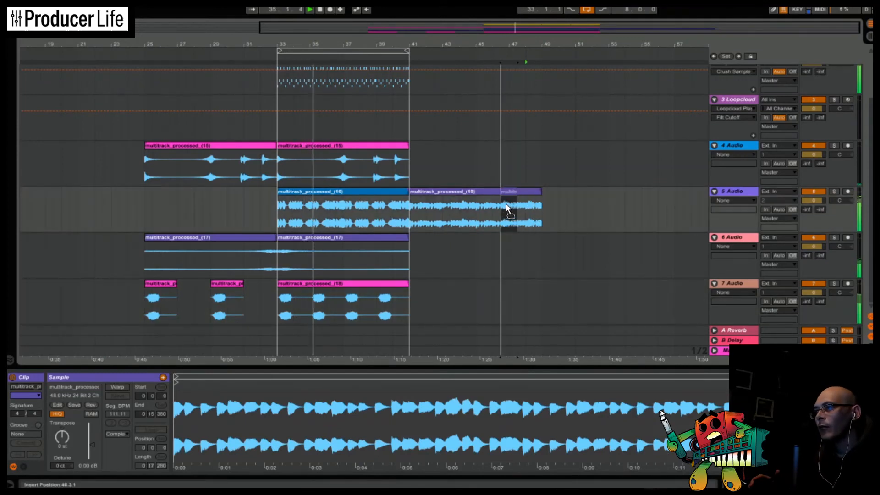
key("ctrl+e")
left_click_drag(287, 215, 420, 218)
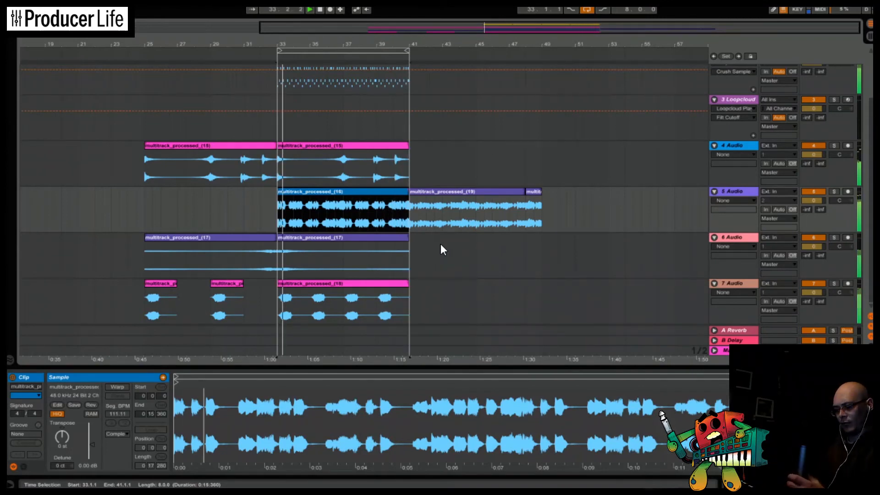
key("ctrl+d")
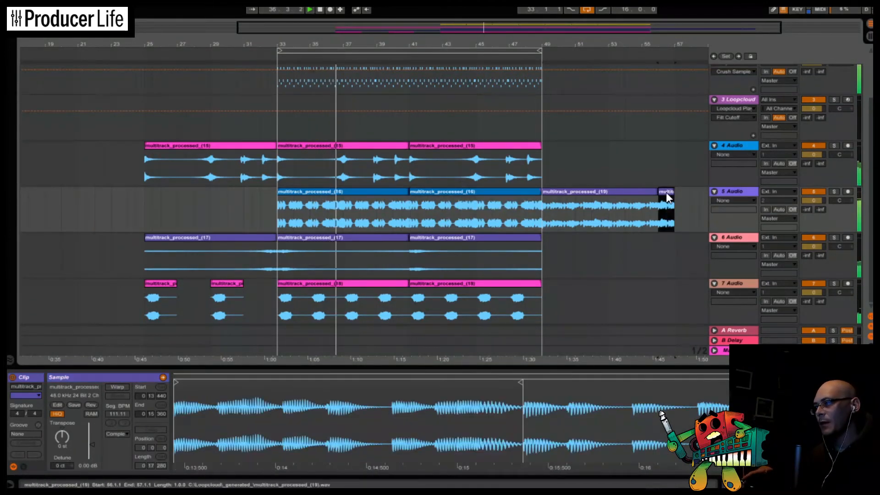
Move the split-off bass bar to bar 40 on track 5 and a half-bar slice of the spare bass clip to bar 48.3.
left_click(400, 200)
left_click(400, 199)
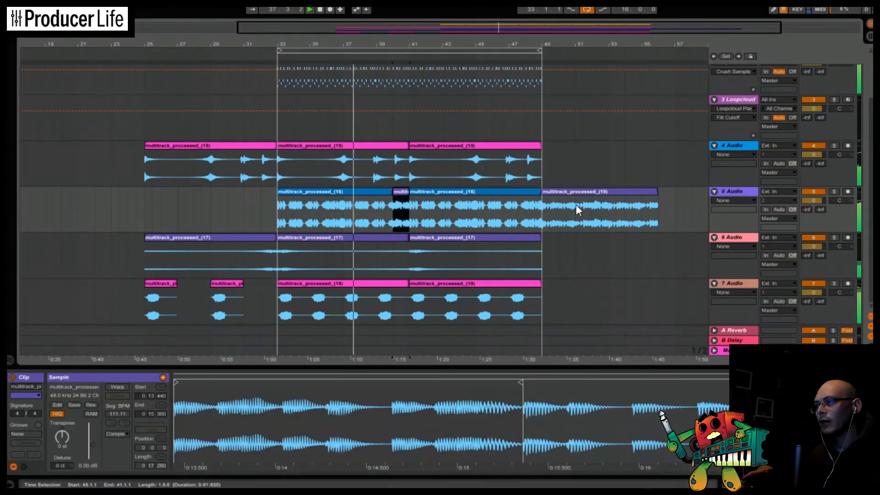
left_click(605, 216)
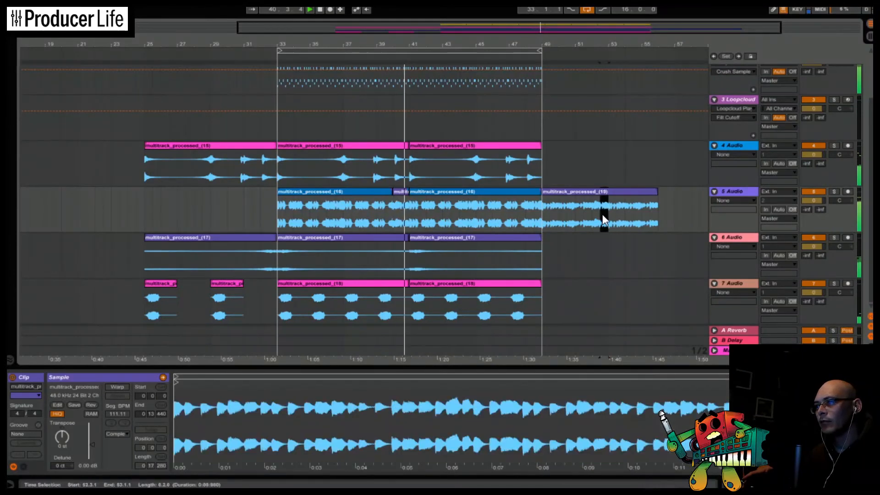
left_click_drag(603, 192, 538, 201)
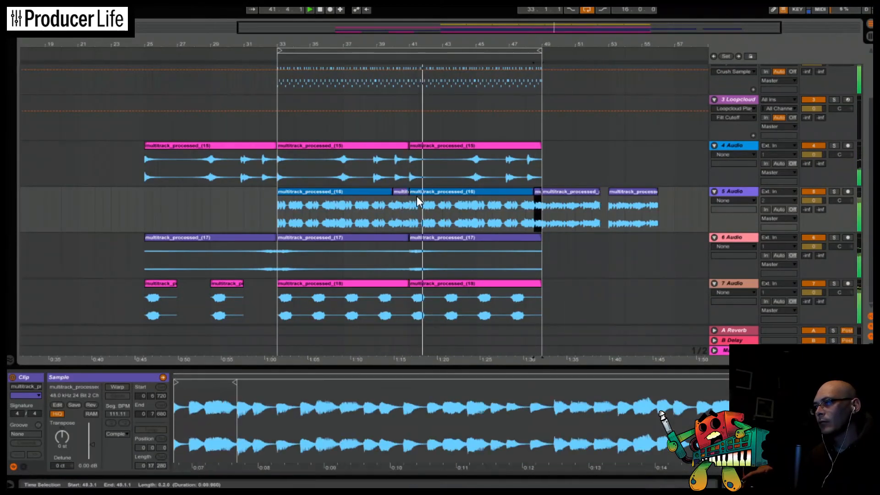
Shorten the first bass fill to begin at bar 40.3 and extend the second fill back to bar 48.
left_click(390, 192)
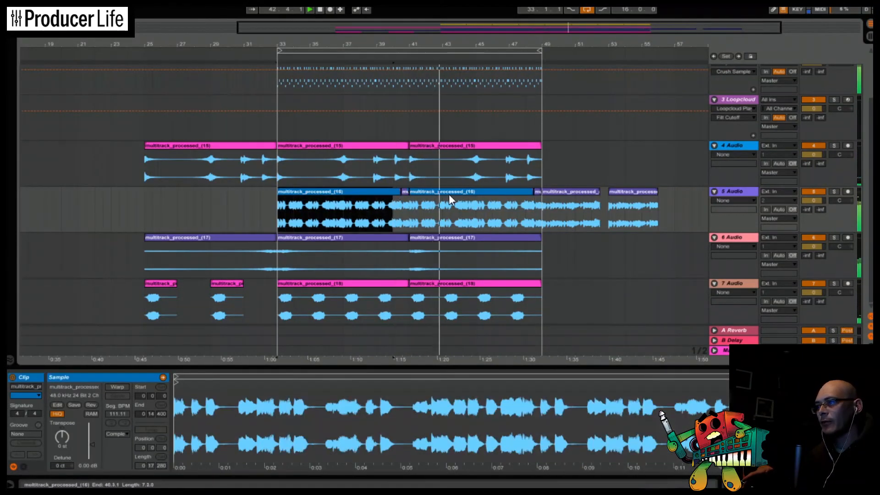
left_click_drag(536, 191, 526, 192)
left_click(563, 191)
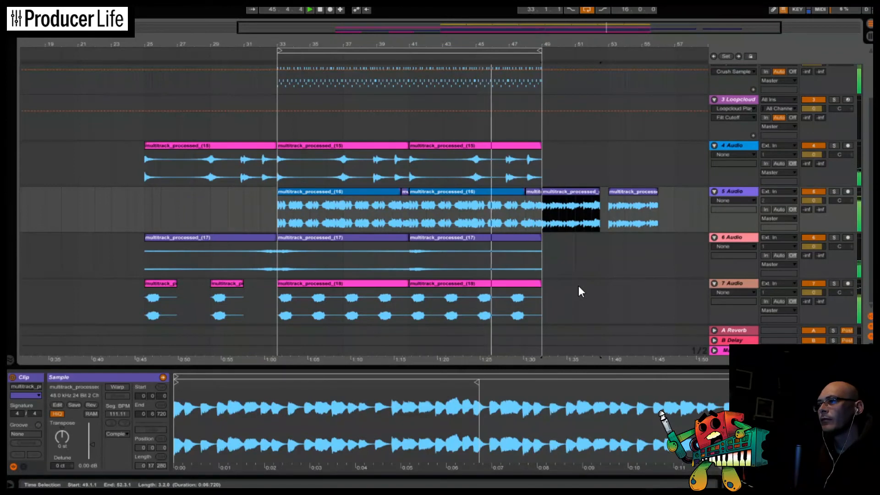
On track 6, copy the first four bars of the clip at bar 41 over bar 45 and reverse the copy.
scroll(579, 284, "up", 3)
scroll(584, 293, "down", 3)
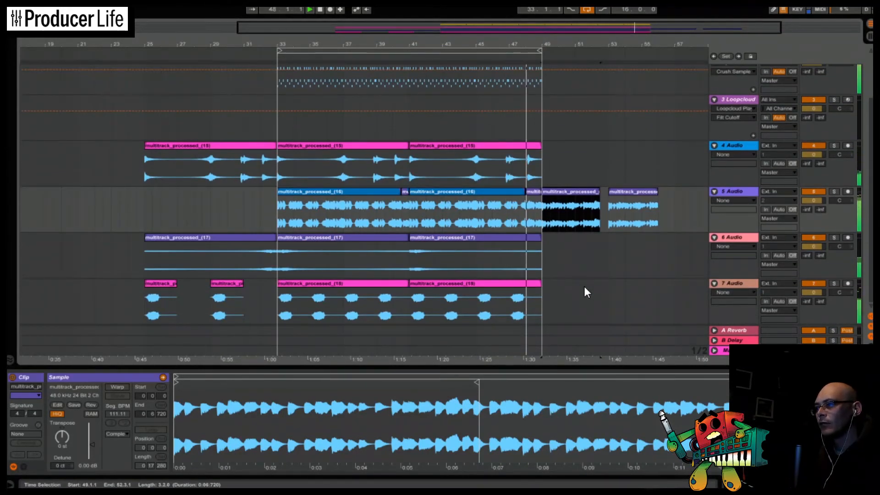
left_click(445, 240)
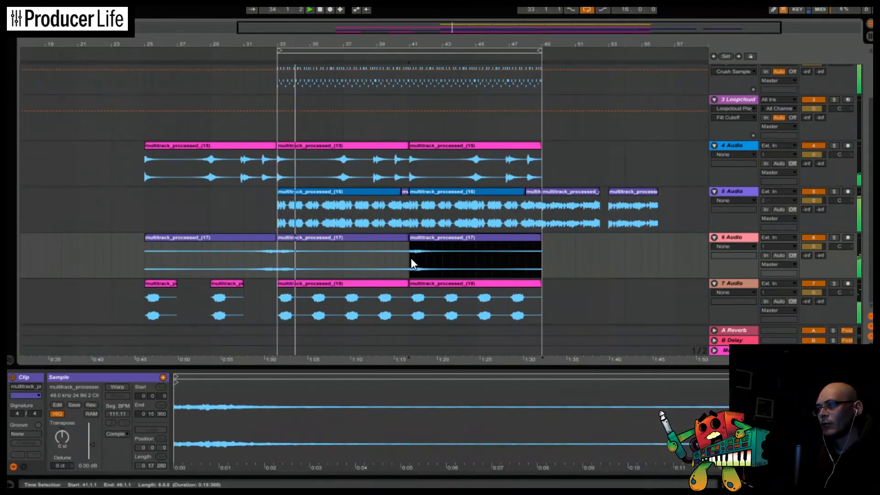
left_click_drag(410, 258, 477, 265)
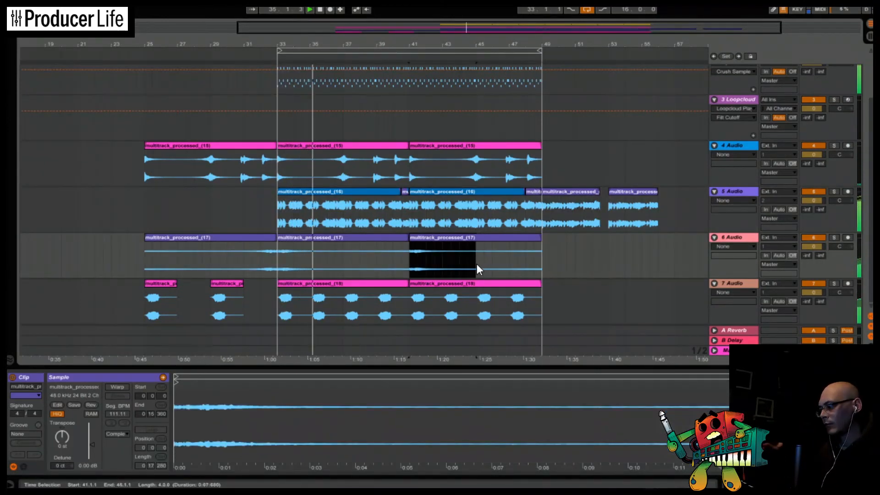
mouse_move(444, 236)
left_mouse_down()
mouse_move(515, 249)
mouse_move(436, 240)
left_mouse_up()
left_click(496, 237)
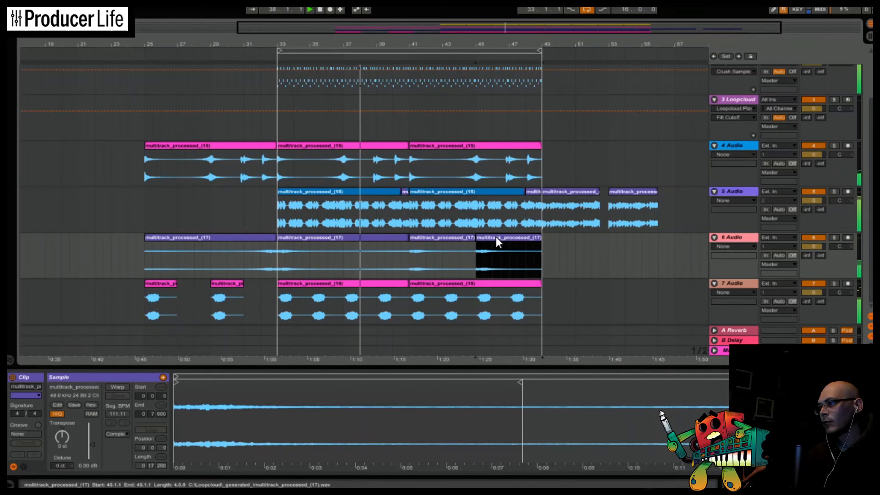
left_click(93, 405)
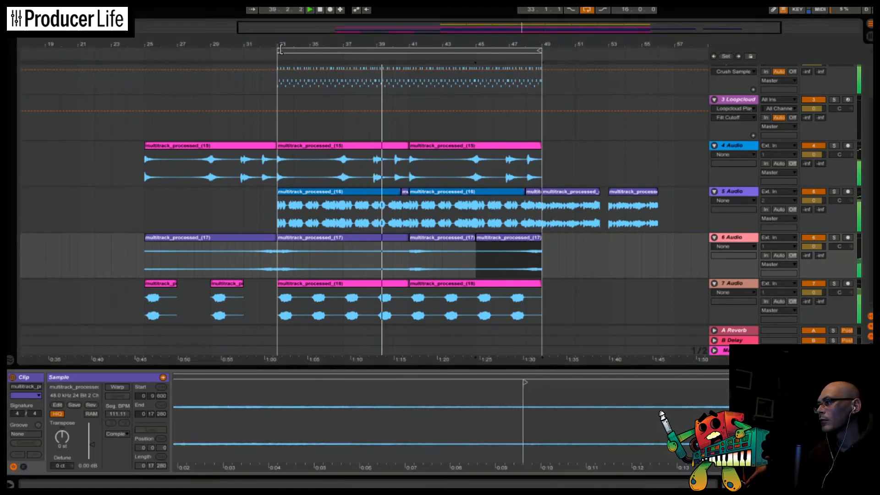
Extend the loop region back to start at bar 25 and play the arrangement from there.
left_click_drag(276, 51, 145, 61)
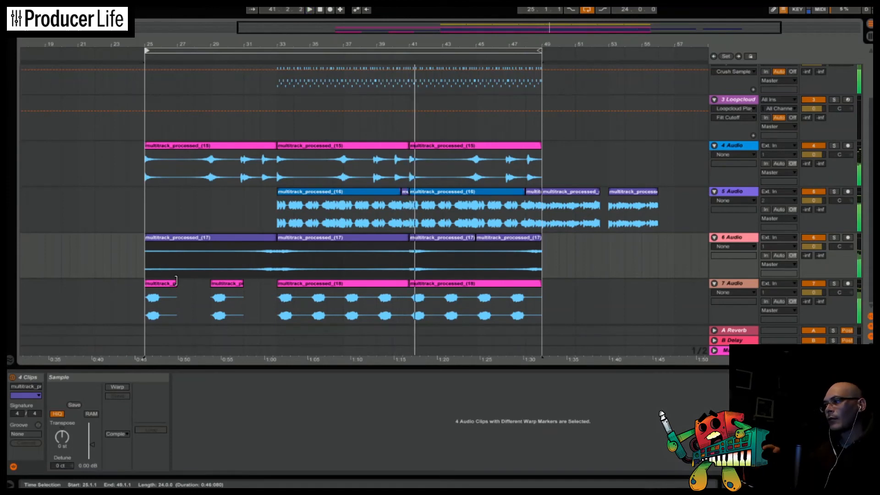
key("space")
key("space")
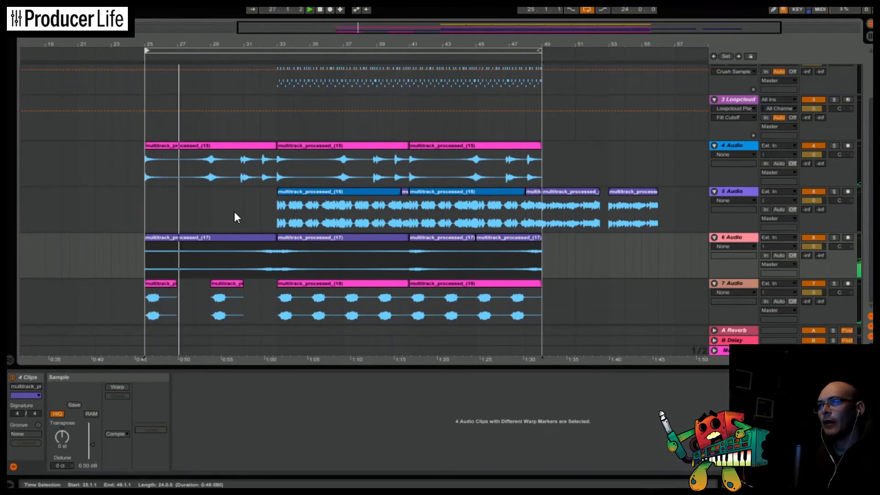
scroll(265, 223, "up", 3)
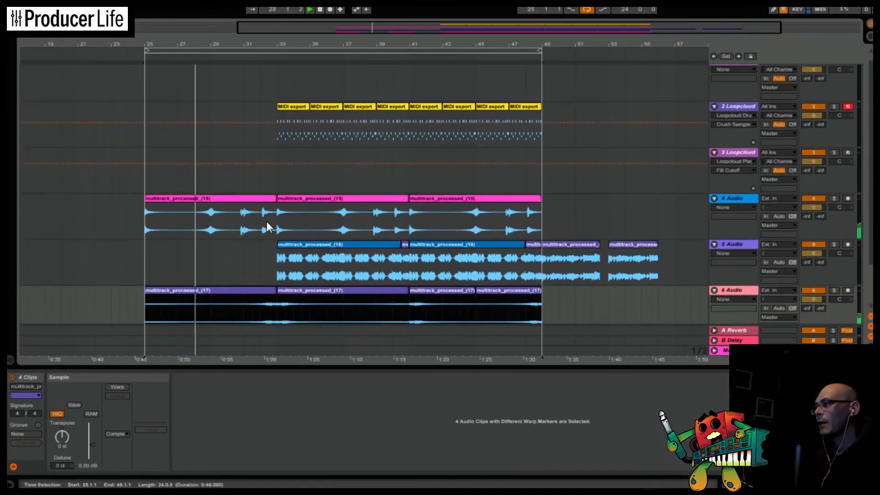
Open the Loopcloud Play instrument on track 3 and audition its RNB Chopper Bass preset on the keyboard.
left_click(734, 160)
left_click(743, 160)
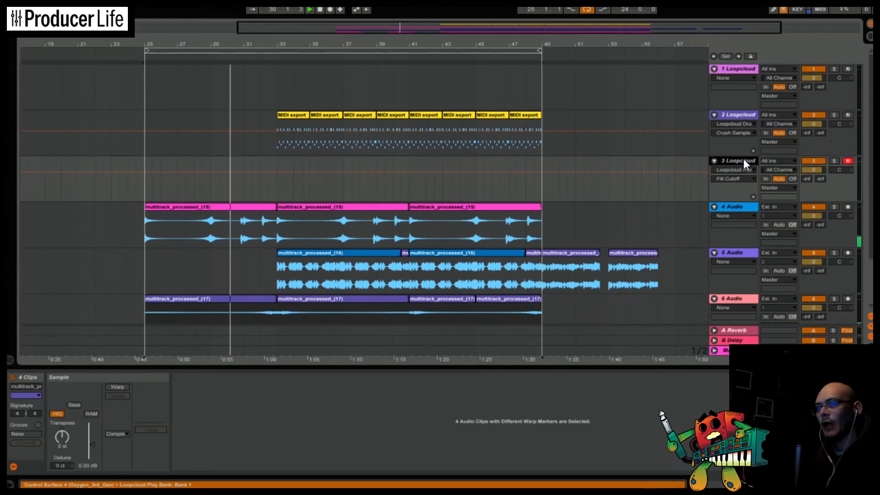
double_click(743, 160)
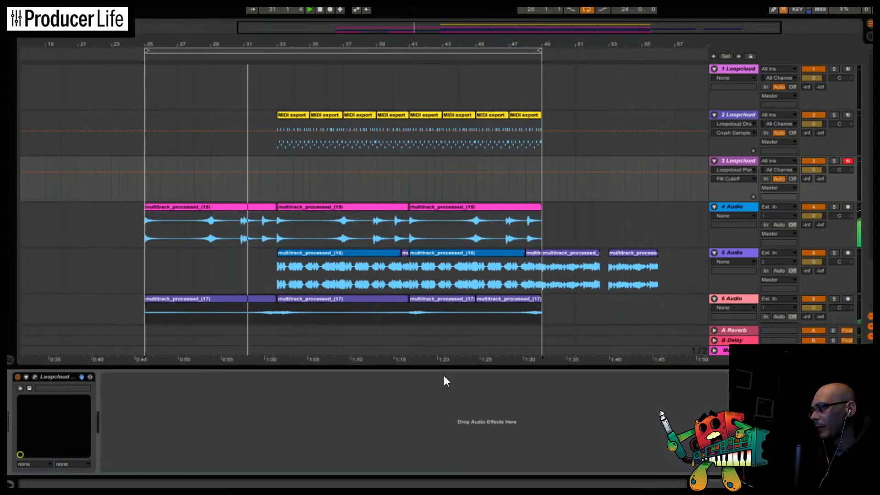
left_click(34, 378)
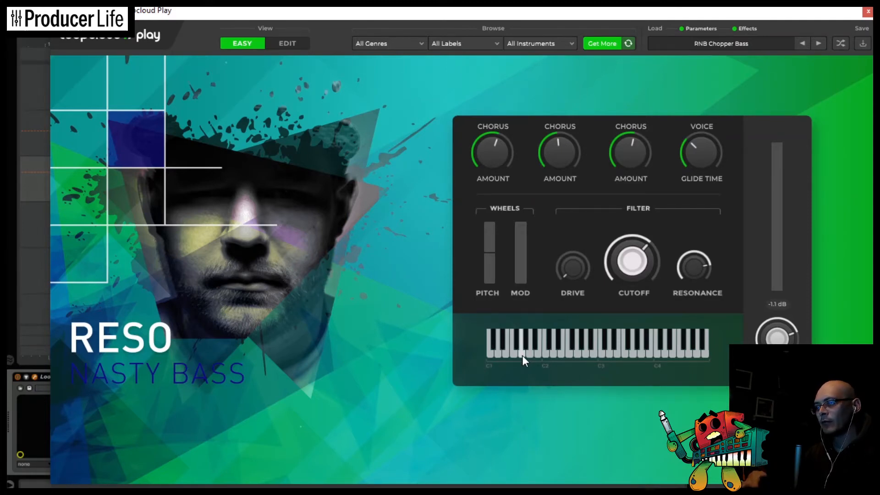
left_click_drag(521, 356, 630, 353)
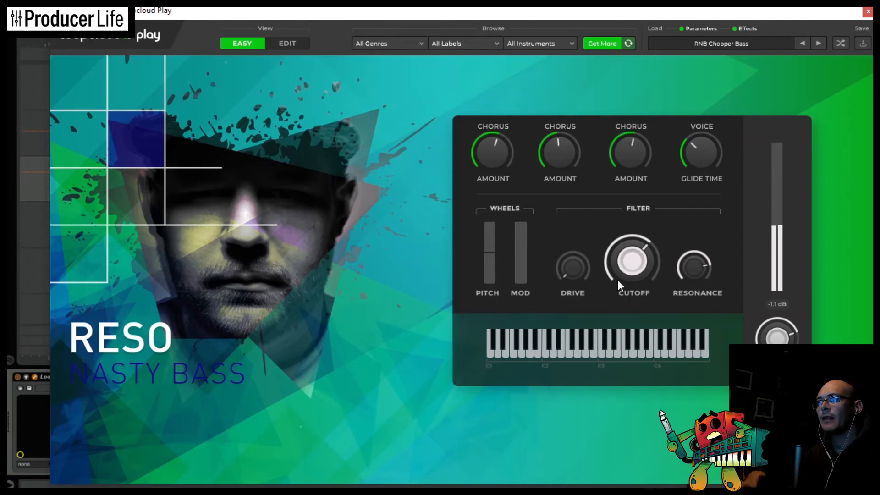
Load the RNB Punch Bass preset from the Loopcloud Welcome Pack.
left_click(767, 39)
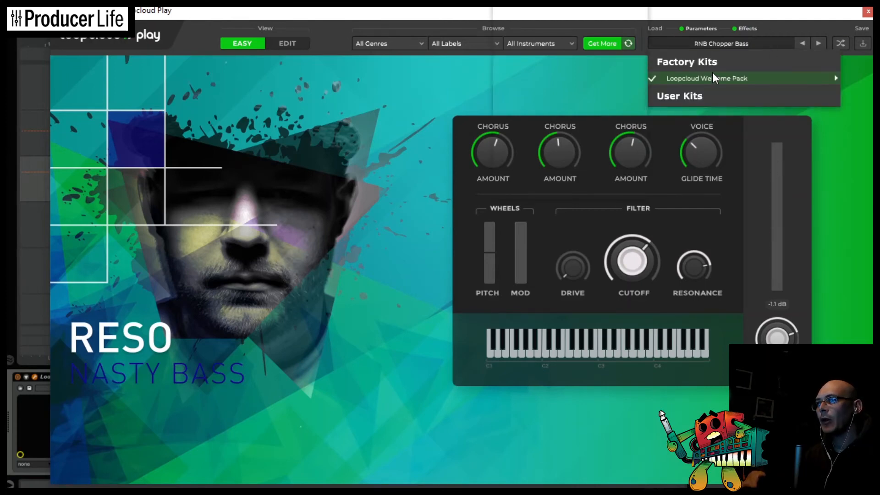
mouse_move(714, 79)
scroll(581, 183, "up", 10)
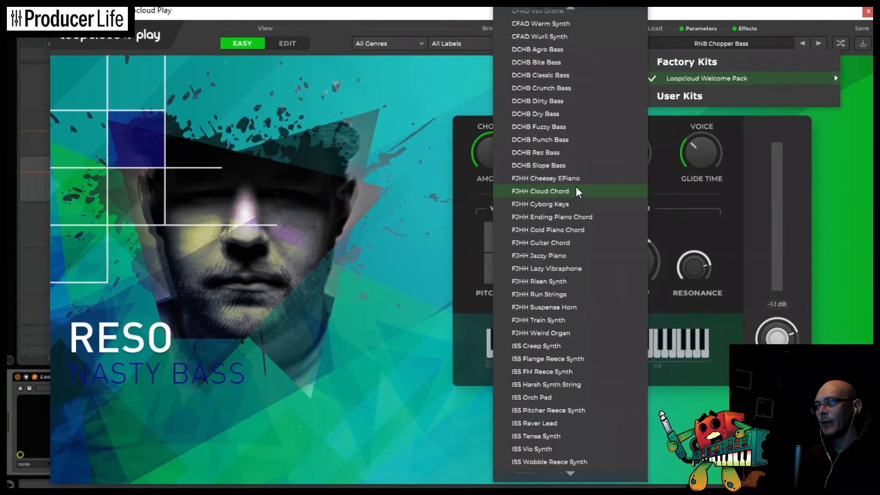
scroll(577, 191, "down", 10)
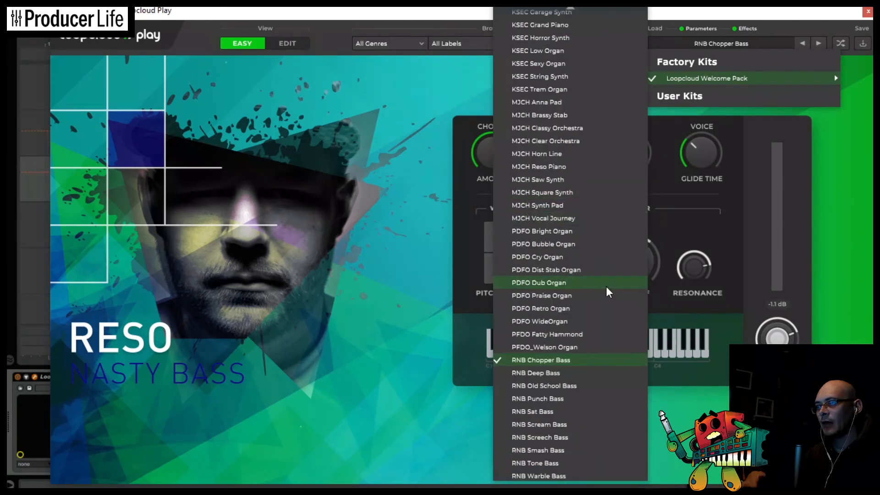
left_click(566, 400)
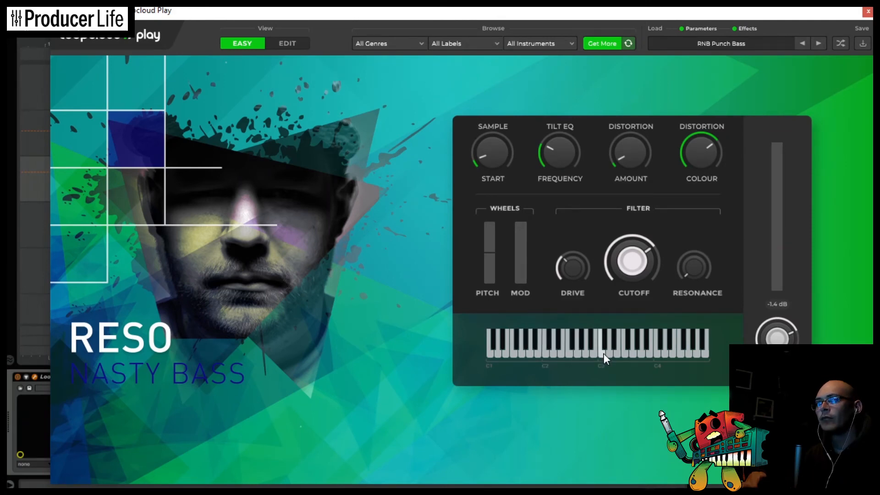
Try the RNB Sat Bass preset and audition it with notes across the keyboard.
left_click(817, 44)
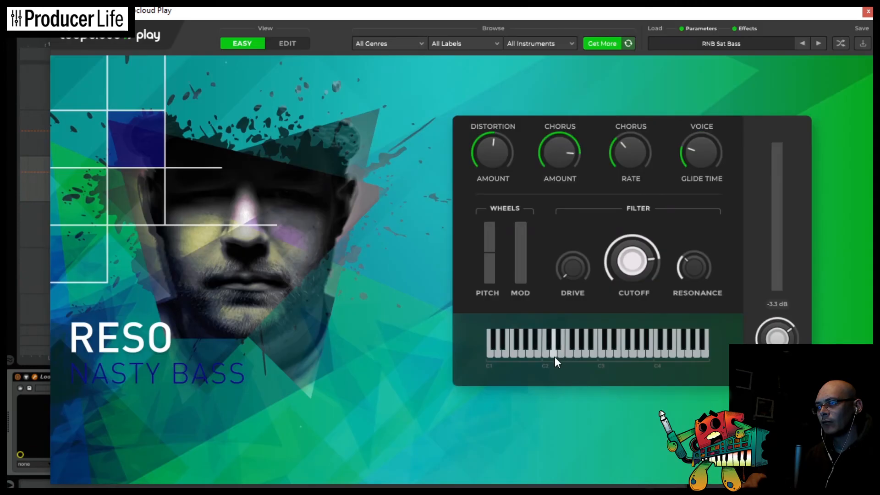
left_click(554, 355)
left_click(579, 353)
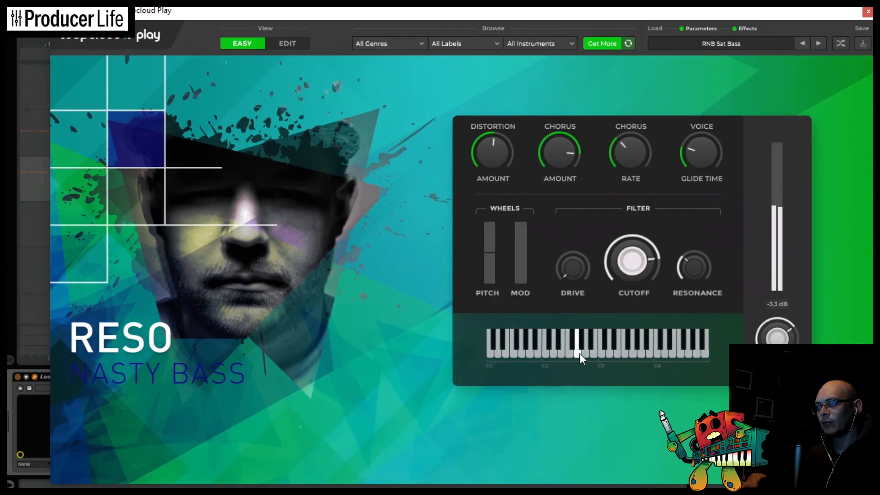
left_click(607, 355)
left_click(631, 355)
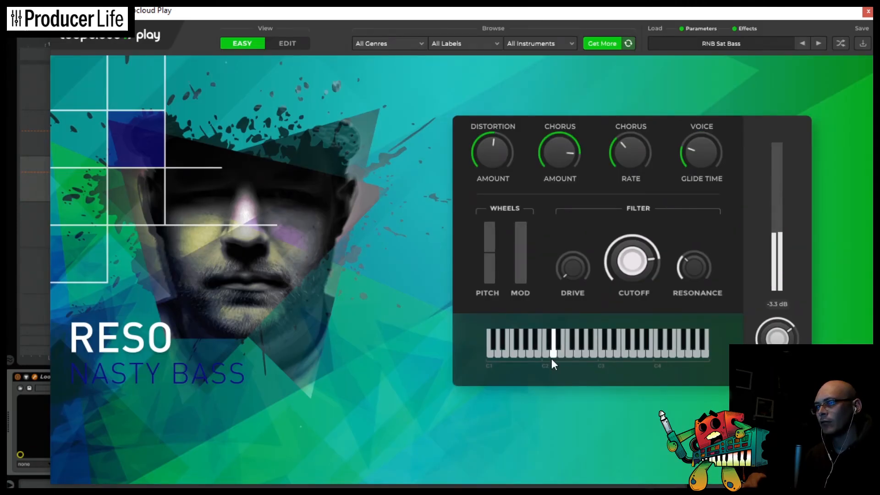
left_click(521, 351)
left_click(589, 350)
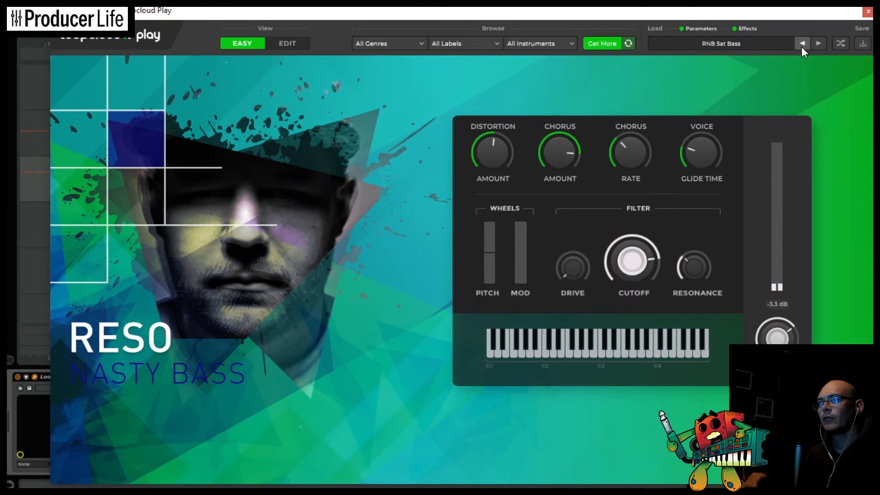
Load the KSEC Church Organ preset from the Loopcloud Welcome Pack and try out melodic notes with it.
left_click(744, 44)
mouse_move(743, 81)
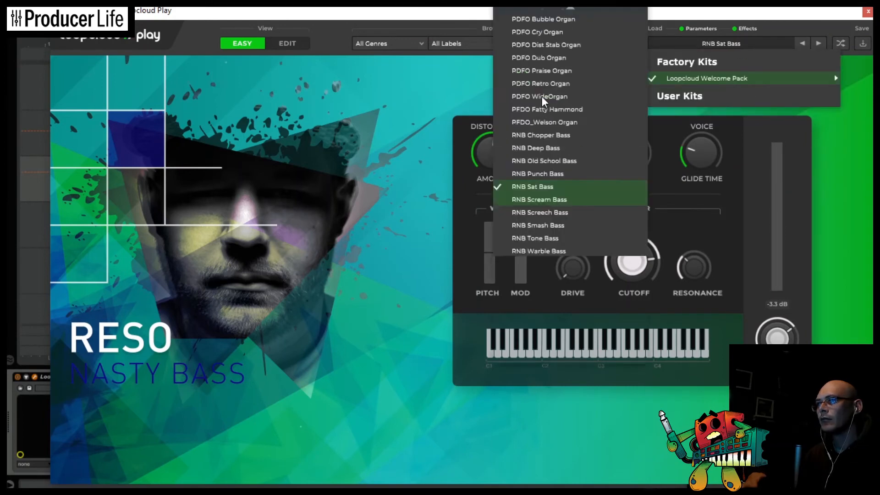
scroll(542, 97, "up", 10)
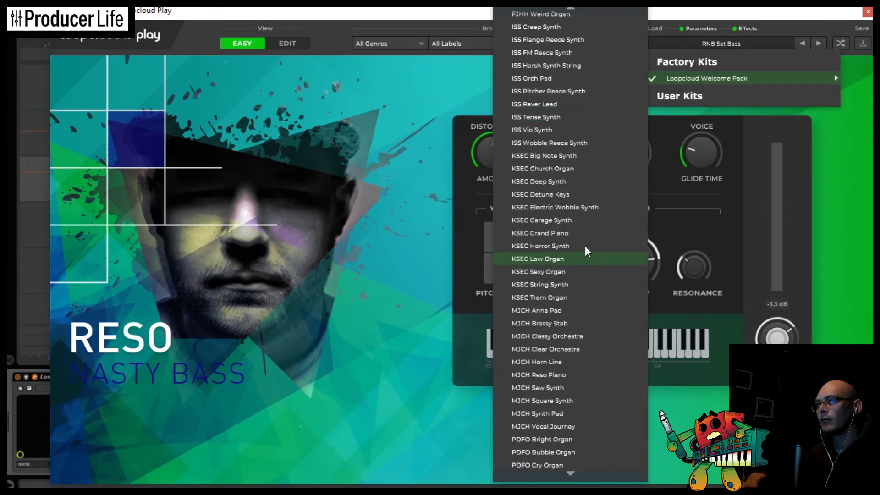
left_click(561, 170)
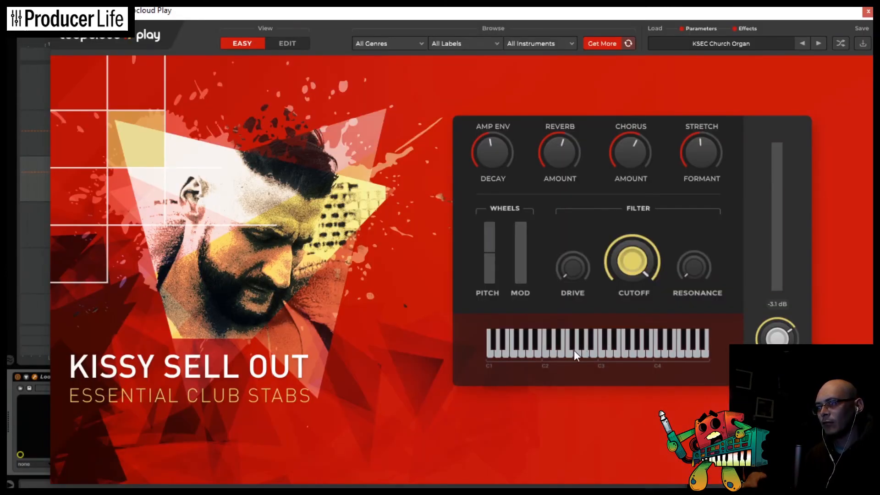
left_click(575, 352)
left_click(595, 356)
left_click(555, 356)
left_click(528, 355)
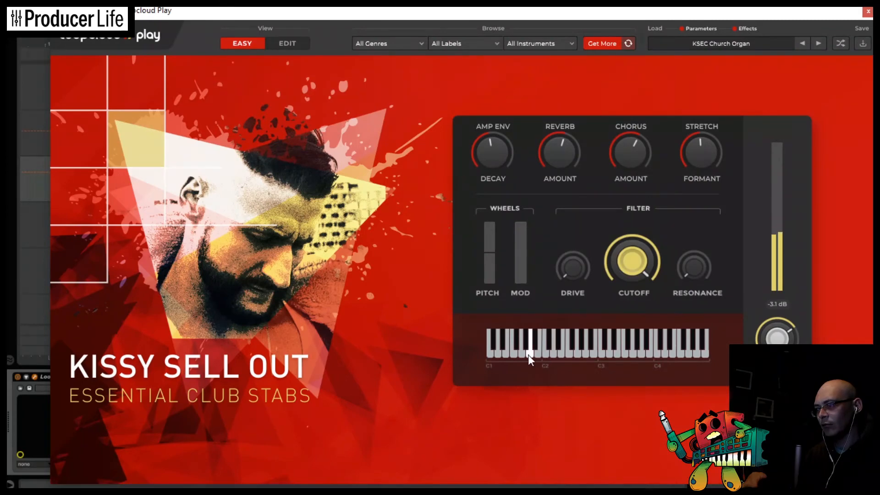
left_click(598, 353)
left_click(530, 348)
left_click(554, 350)
left_click(579, 352)
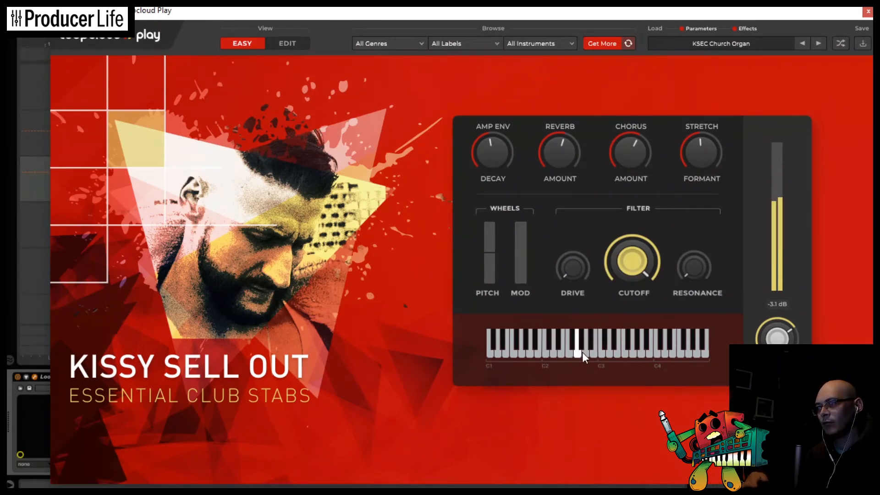
left_click(577, 352)
left_click(538, 356)
left_click(510, 348)
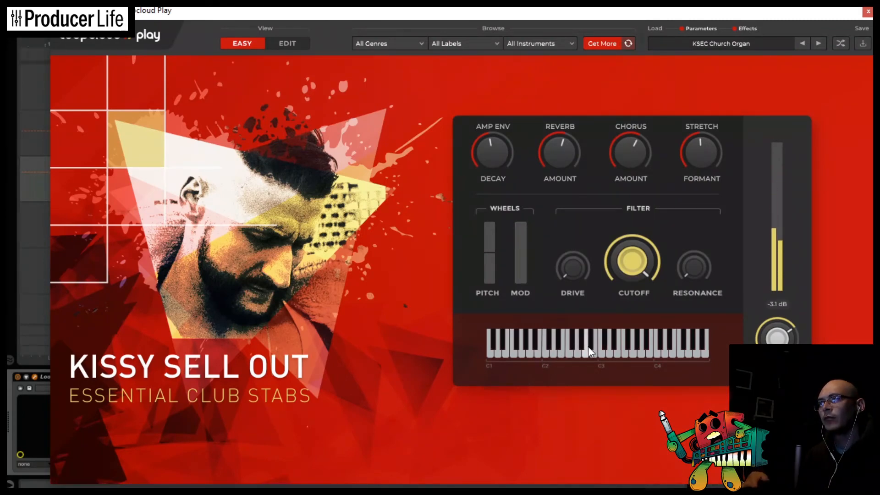
left_click(590, 351)
left_click(553, 352)
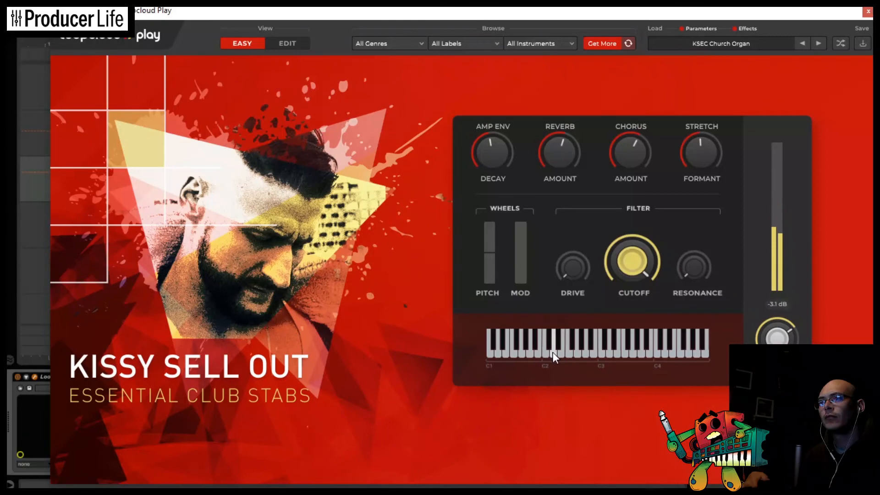
Load the CFAD Jazzy Synth preset from the Loopcloud Welcome Pack and audition it on several keys.
left_click(750, 45)
mouse_move(740, 82)
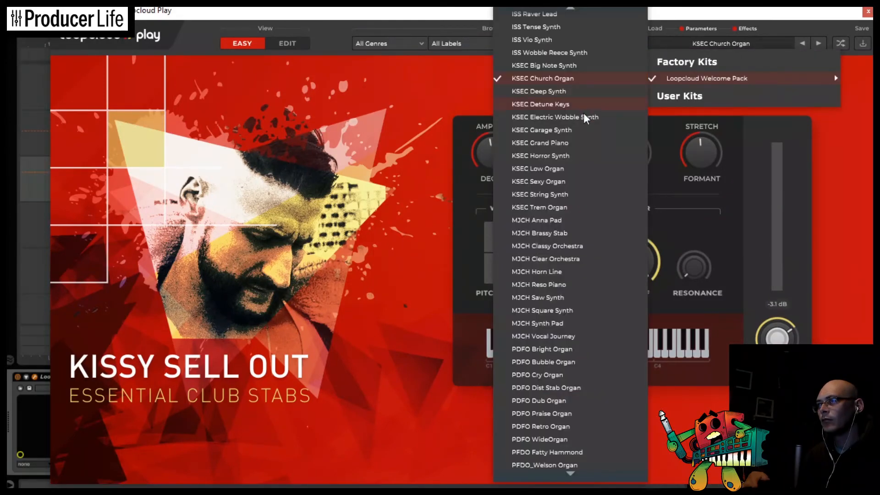
scroll(585, 138, "up", 10)
left_click(585, 136)
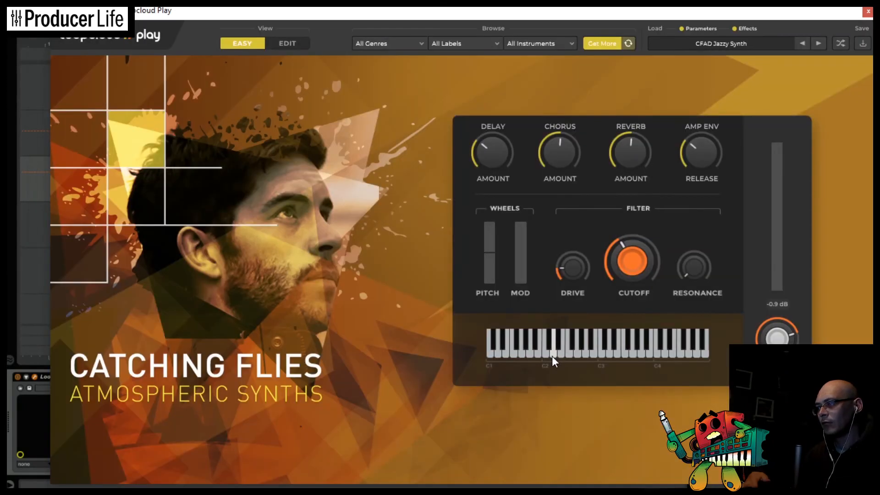
left_click(595, 351)
left_click(634, 348)
left_click(558, 353)
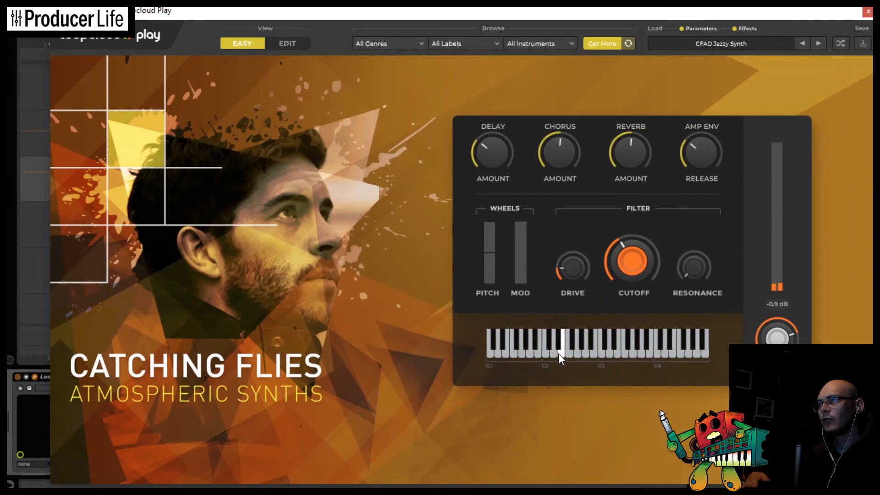
left_click(531, 353)
left_click(610, 352)
left_click(549, 347)
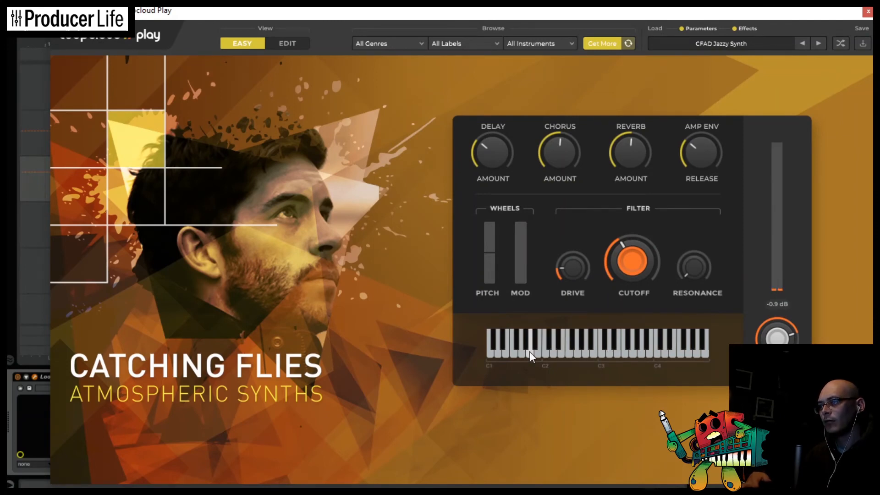
left_click(585, 353)
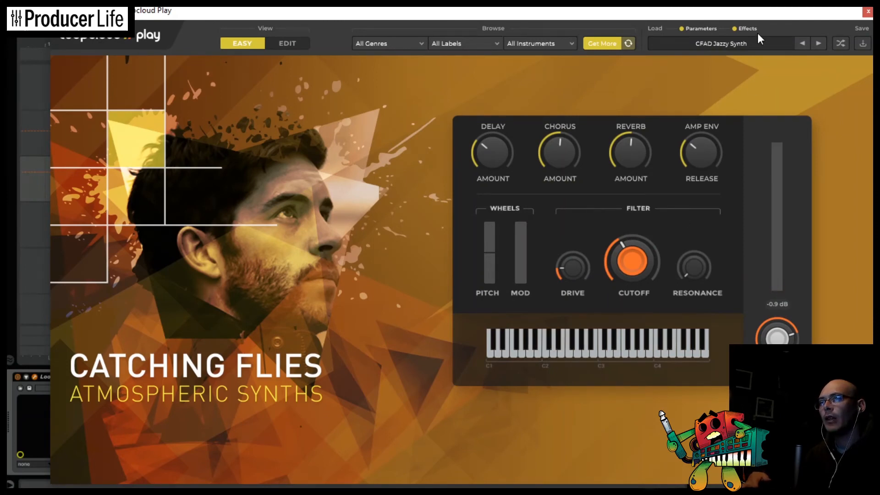
Load the CCDP Distant Pad preset from the Loopcloud Welcome Pack and audition it on the keyboard.
left_click(755, 45)
mouse_move(760, 84)
scroll(637, 88, "up", 3)
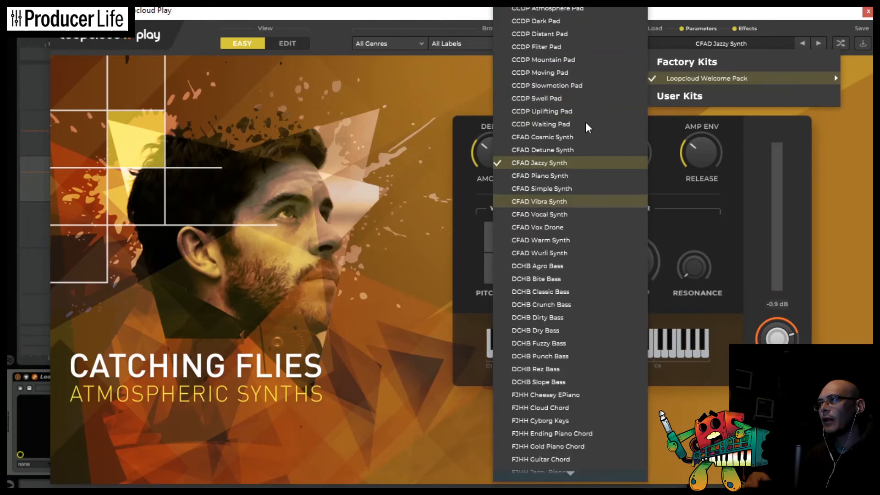
left_click(564, 34)
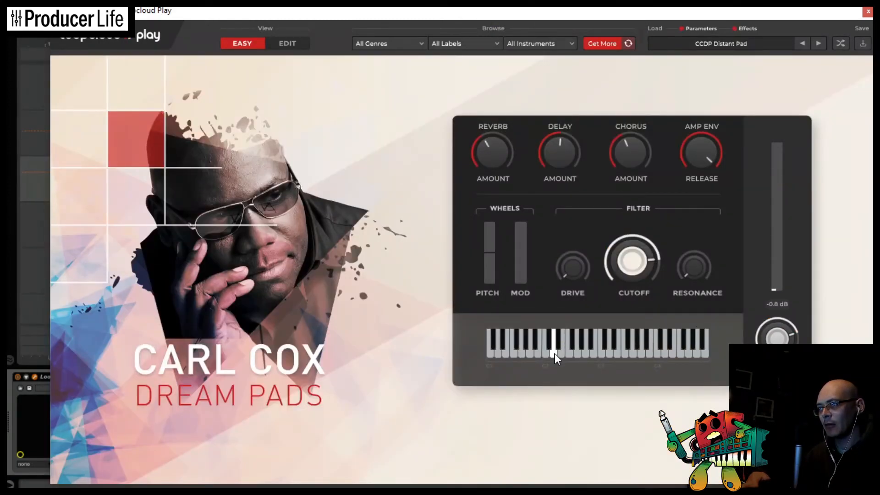
left_click_drag(555, 353, 566, 353)
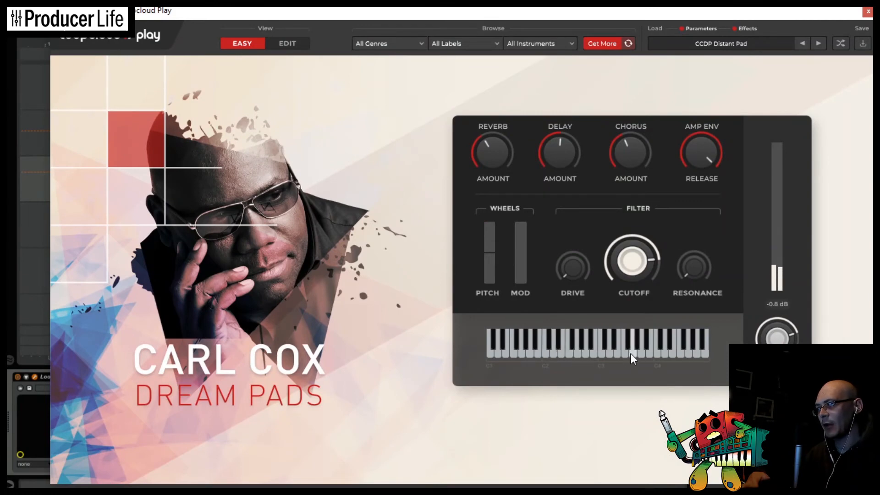
left_click(531, 354)
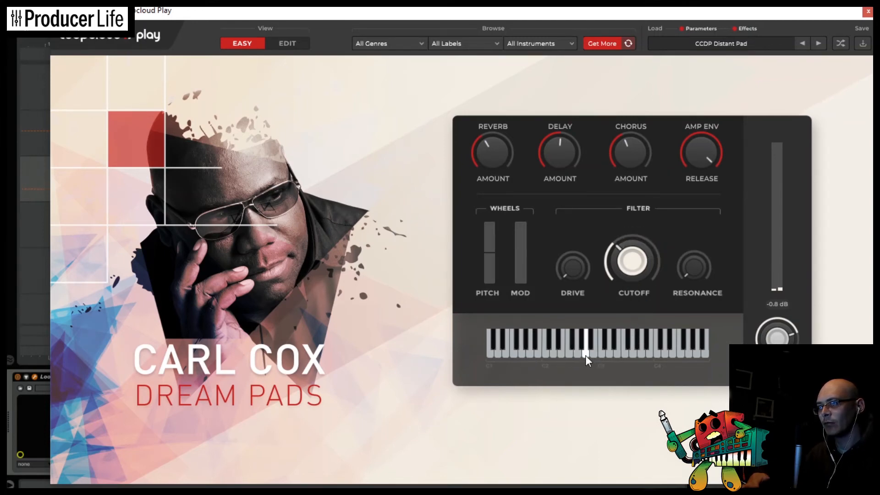
Shape the pad by bringing the filter cutoff to about its midpoint, raising the drive and lowering the reverb and delay amounts.
left_click_drag(619, 264, 620, 261)
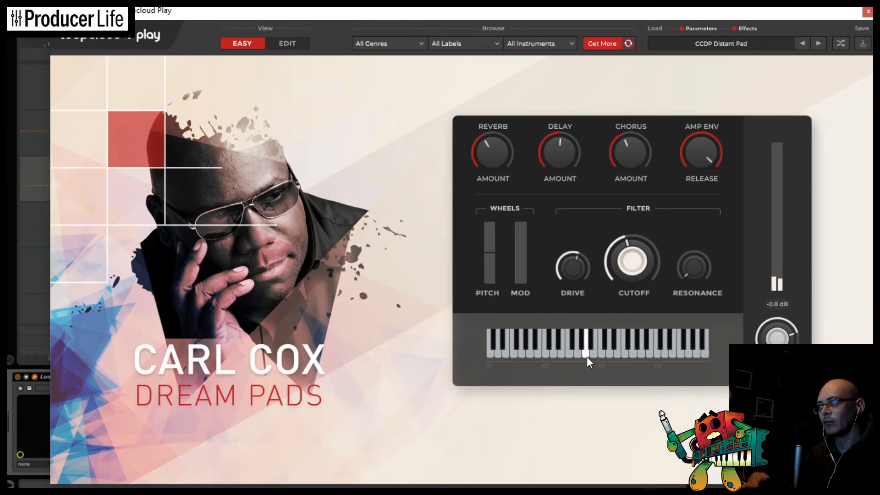
left_click_drag(609, 271, 637, 267)
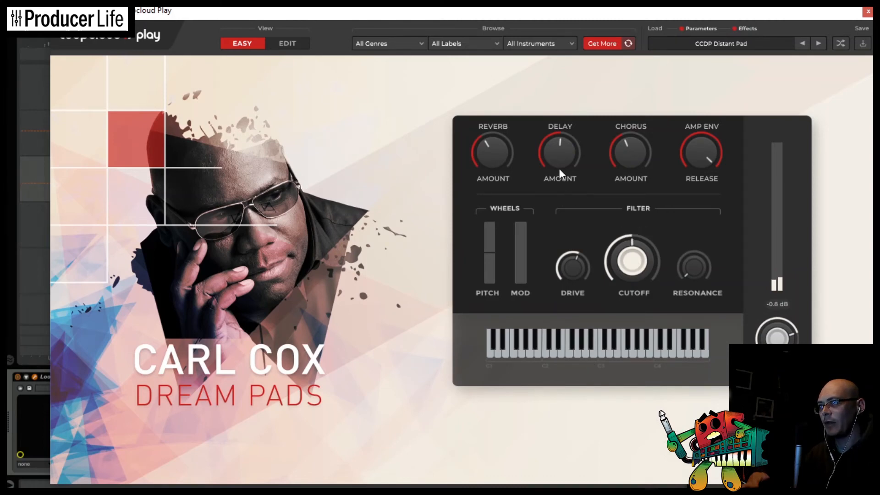
left_click_drag(501, 157, 501, 165)
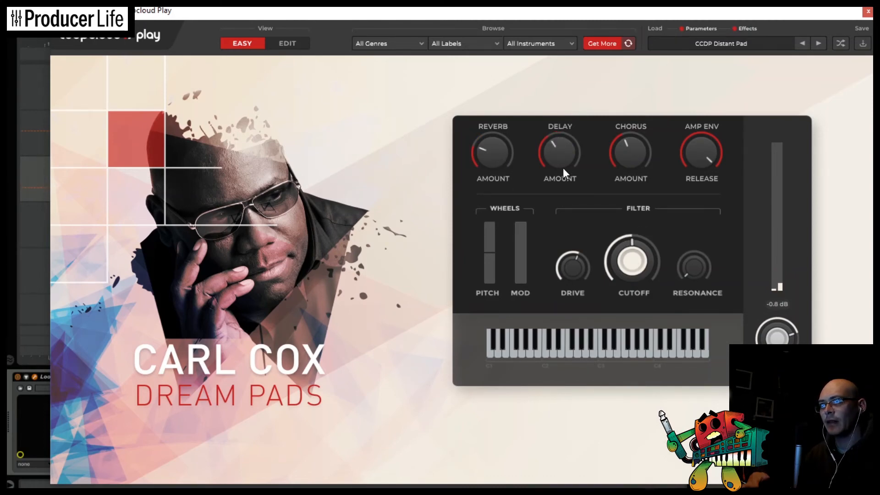
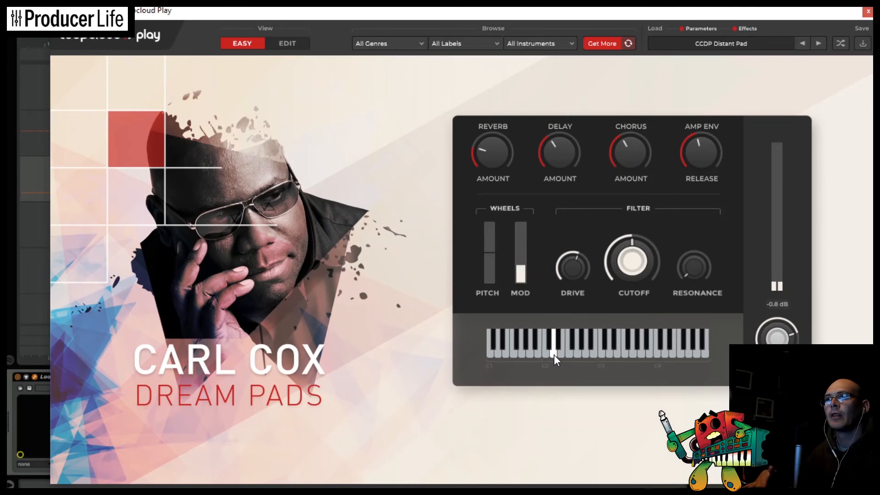
Create an eight-bar MIDI clip from bar 25 on the Loopcloud Play track and add a sustained D2 note spanning most of it.
left_click(867, 12)
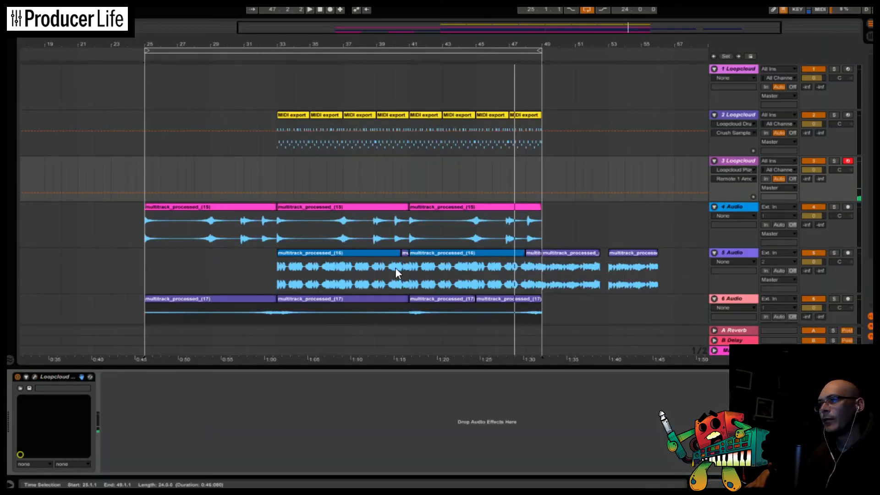
left_click_drag(145, 177, 252, 182)
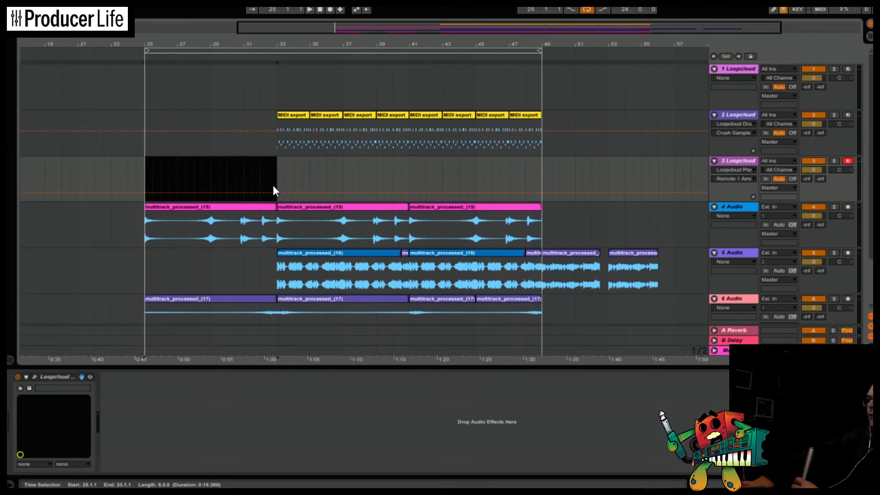
key("ctrl+shift+m")
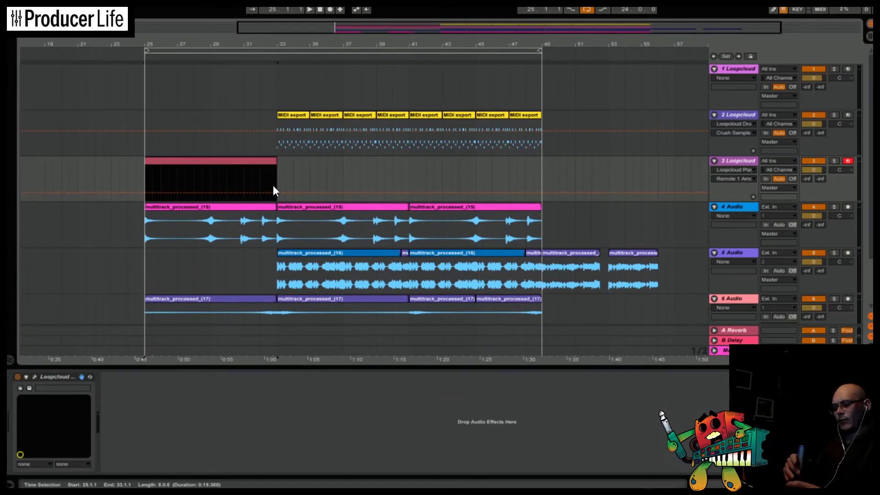
double_click(273, 185)
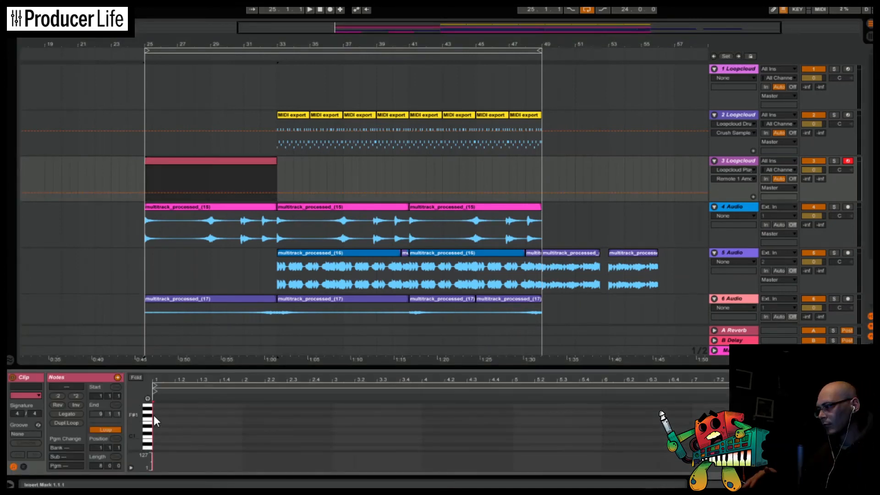
double_click(159, 423)
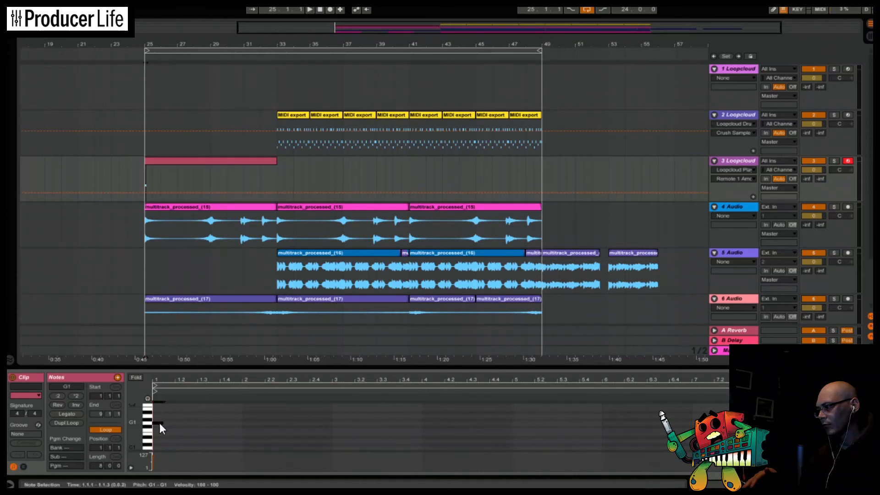
left_click_drag(160, 422, 784, 422)
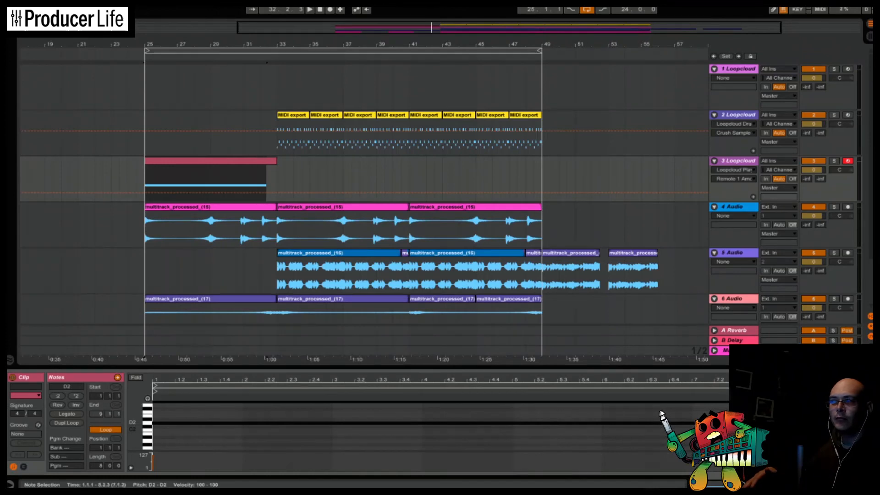
Play the arrangement from bar 25 to hear the pad note together with the other tracks.
left_click(233, 163)
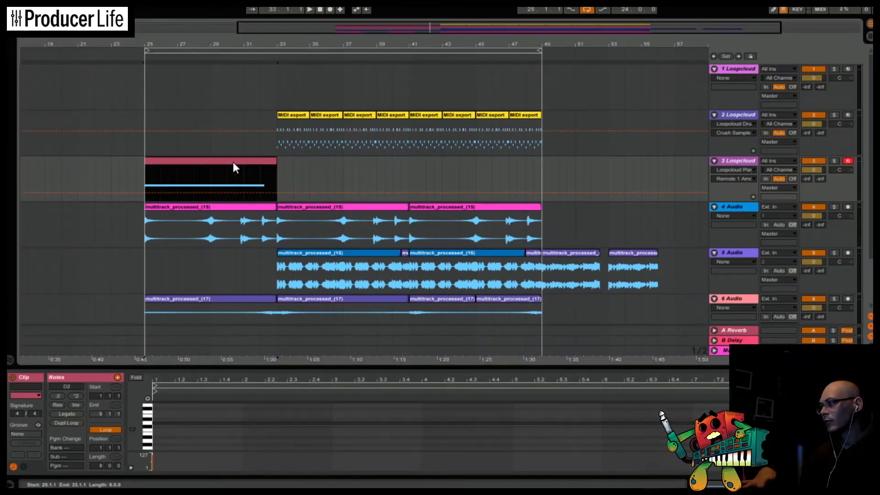
key("space")
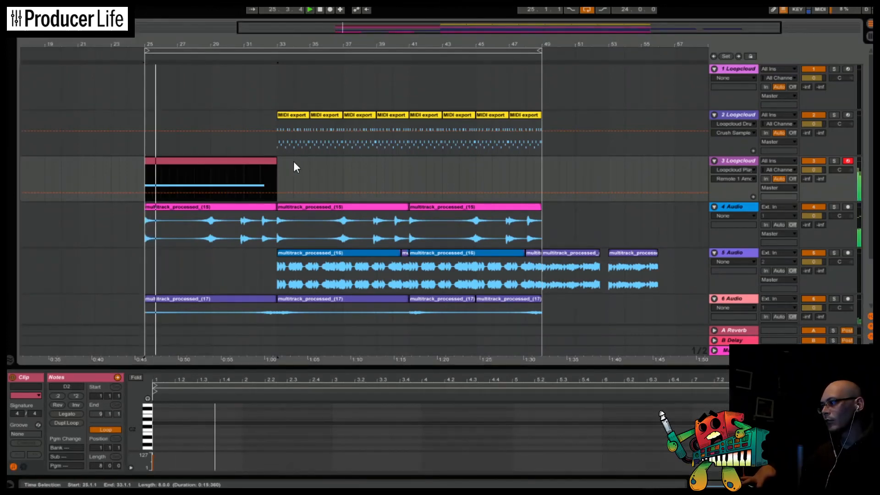
key("space")
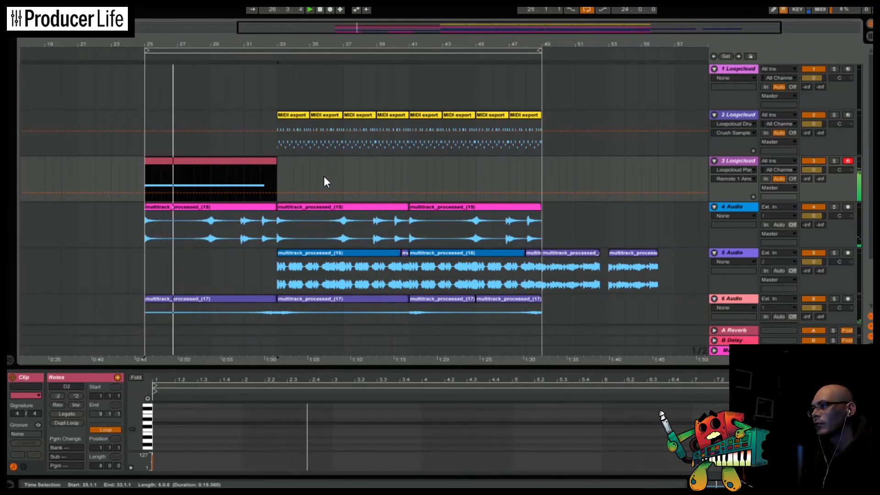
scroll(397, 188, "down", 1)
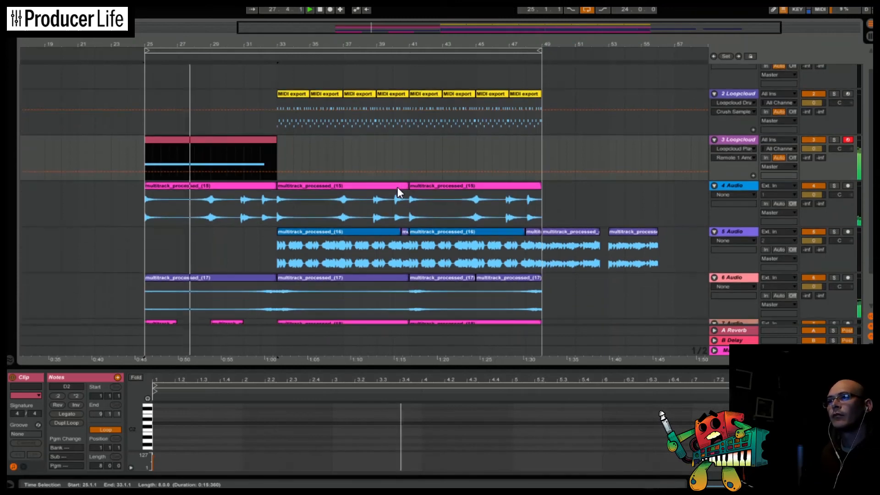
scroll(469, 189, "down", 2)
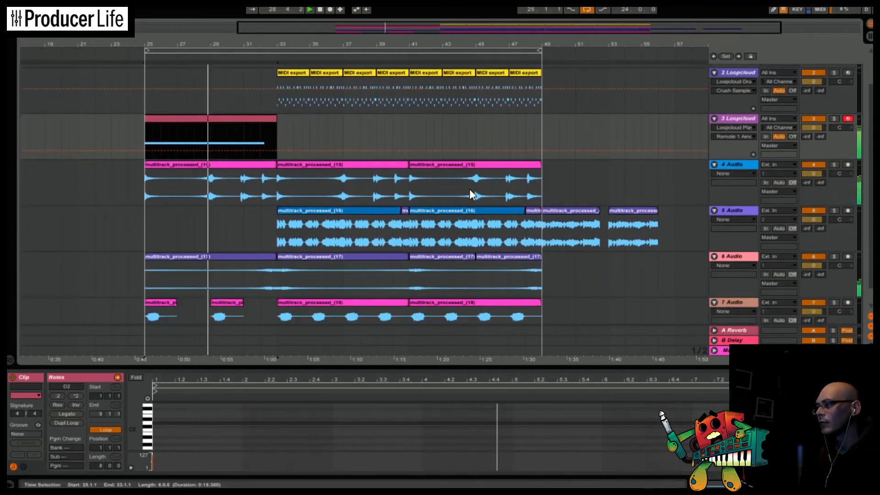
scroll(472, 223, "down", 1)
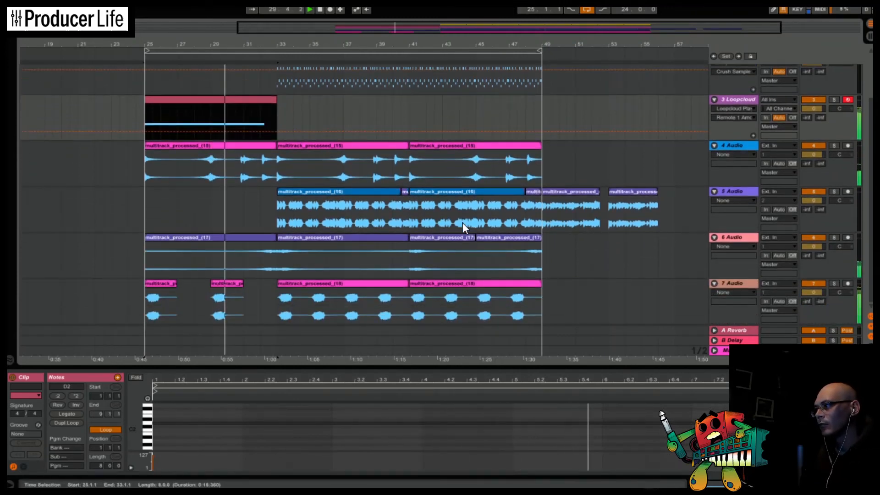
scroll(484, 235, "up", 2)
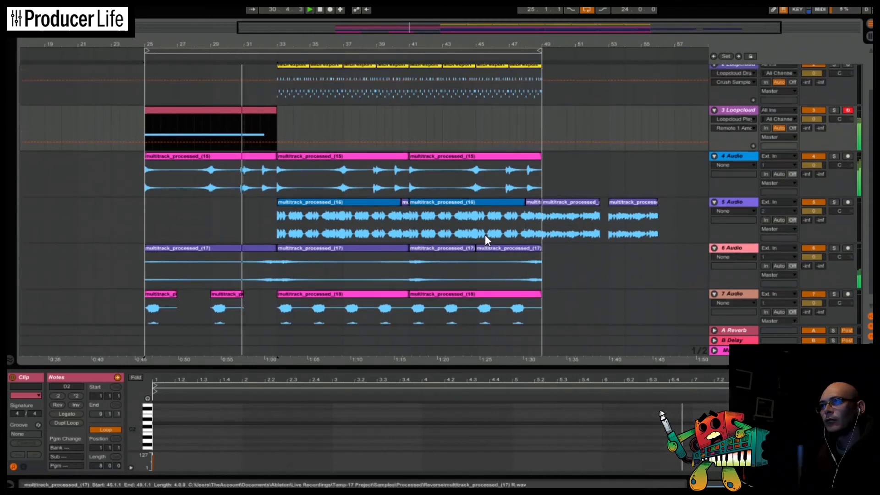
Automate the pad's Filt Cutoff to rise from a low value at bar 25 to about 14.6 kHz near the clip's end.
left_click(746, 123)
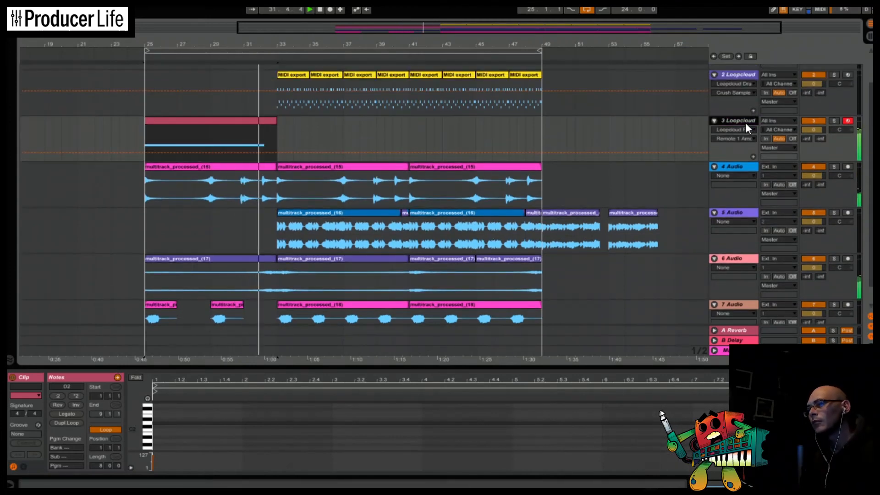
key("shift+Tab")
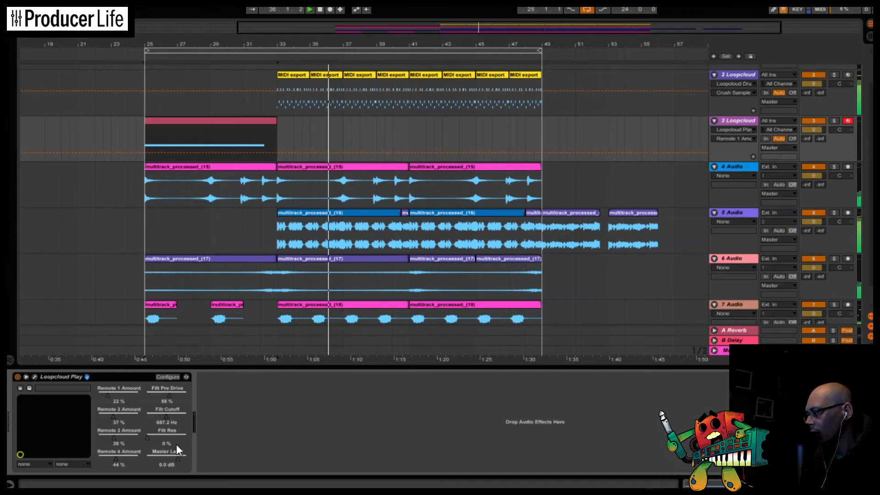
right_click(176, 414)
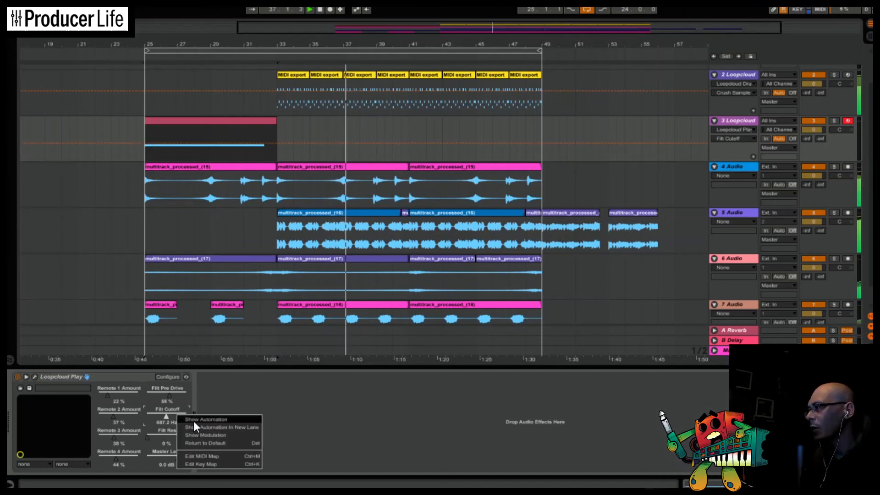
left_click(194, 421)
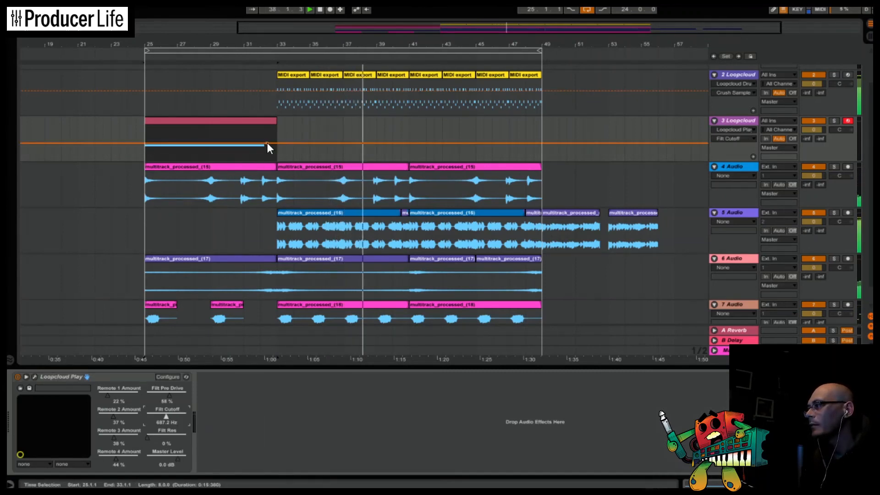
left_click_drag(268, 144, 270, 130)
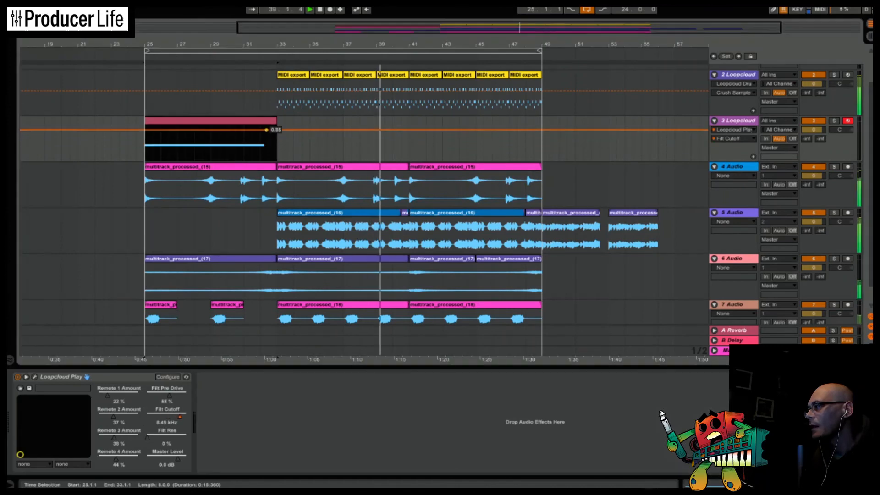
left_click_drag(136, 129, 145, 156)
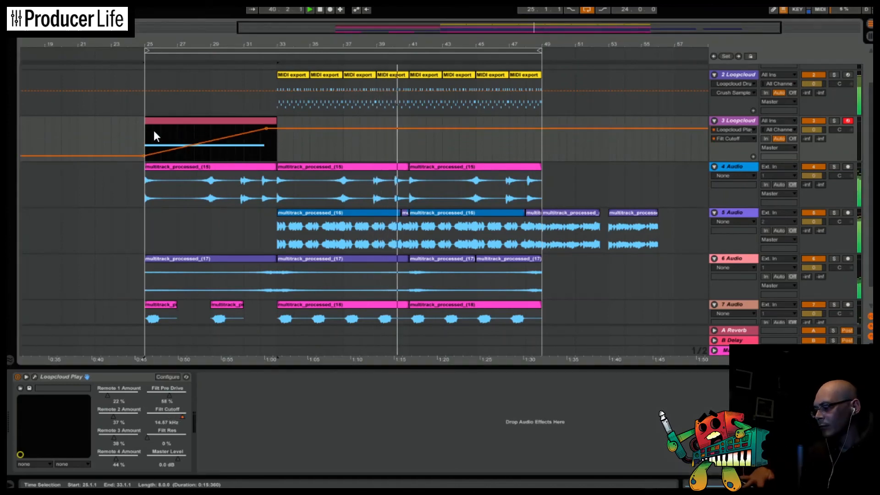
Replay the section from bar 25 to check the pad's filter sweep leading into the drums.
key("space")
key("space")
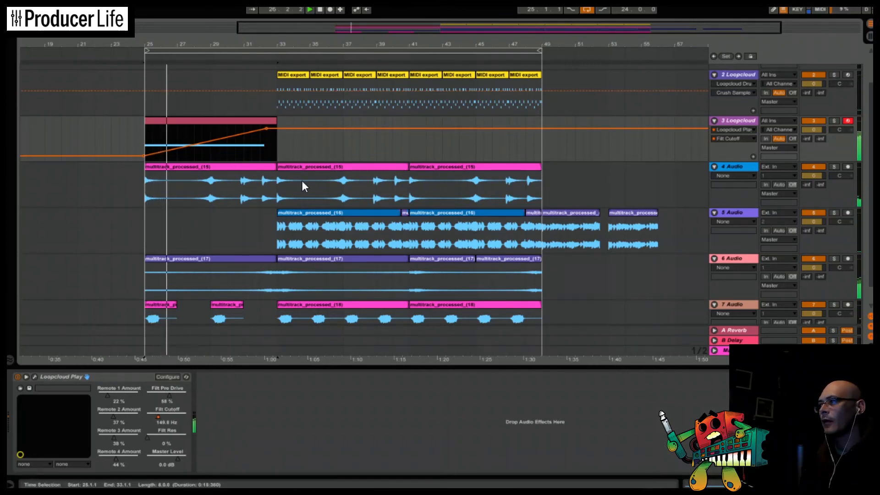
left_click(737, 122)
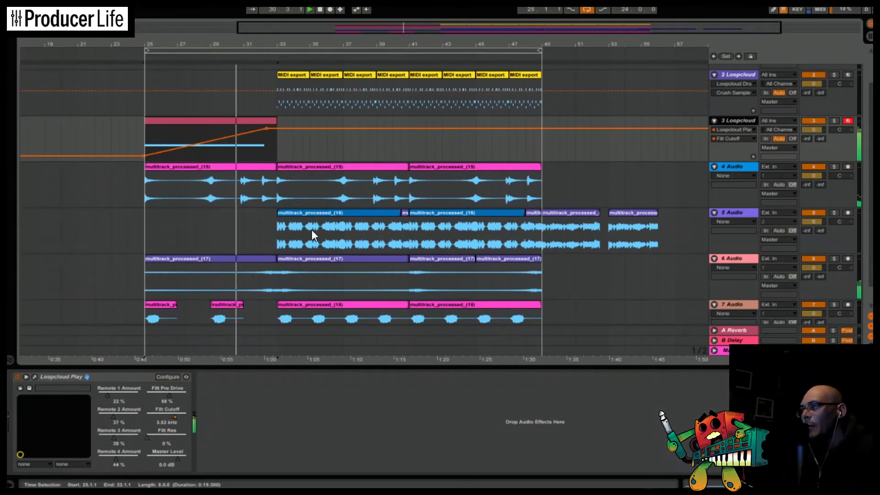
scroll(315, 232, "down", 1)
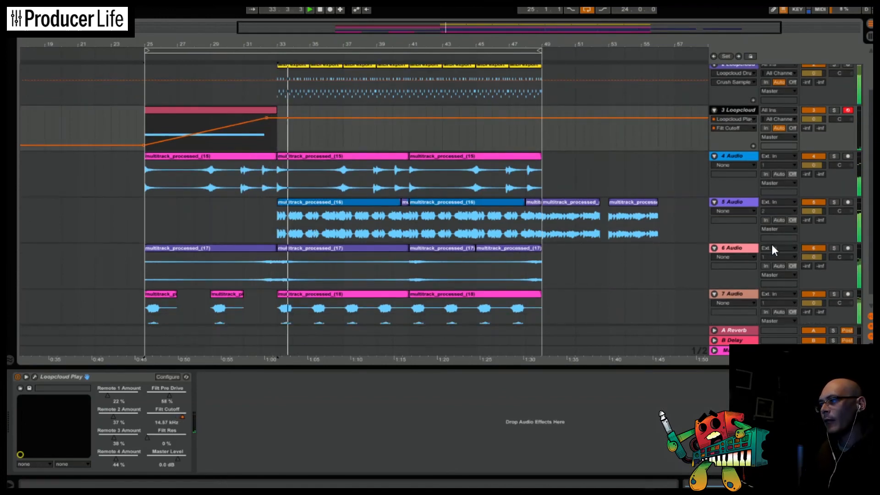
scroll(626, 225, "down", 1)
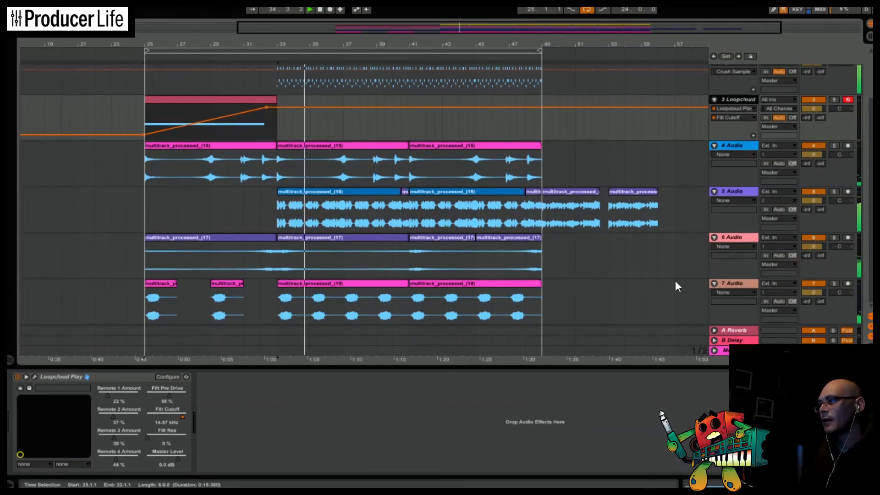
scroll(645, 241, "up", 5)
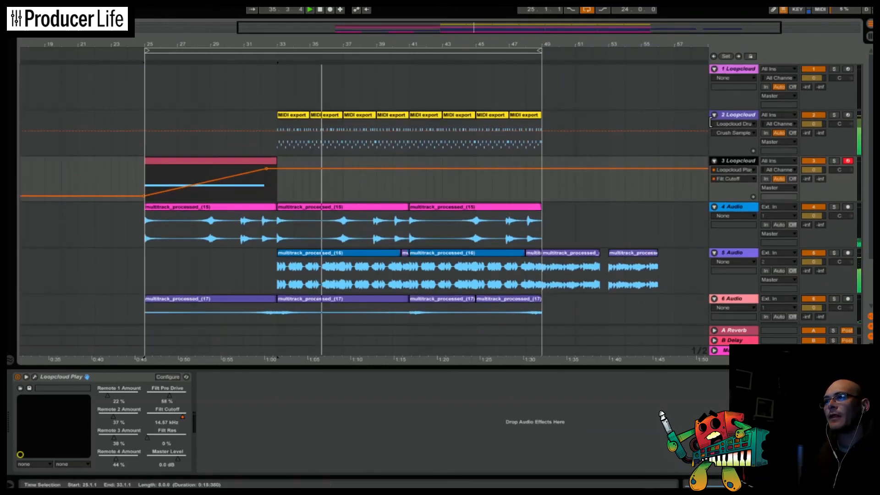
Open Loopcloud from the first track, close the Vocal search and search only the store for Drum fill samples.
left_click(743, 70)
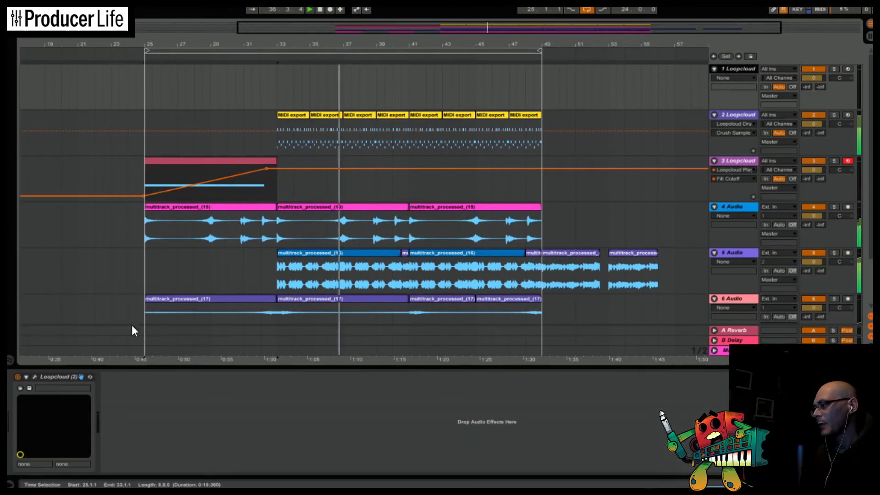
left_click(35, 376)
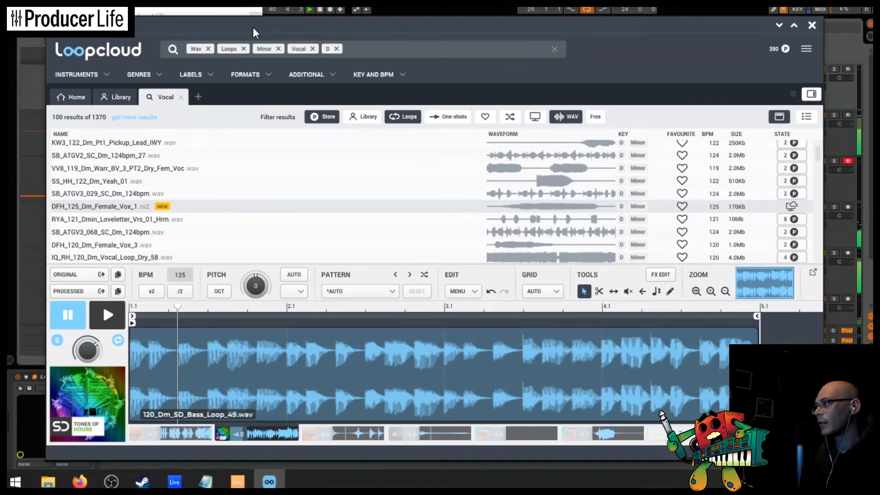
left_click(181, 97)
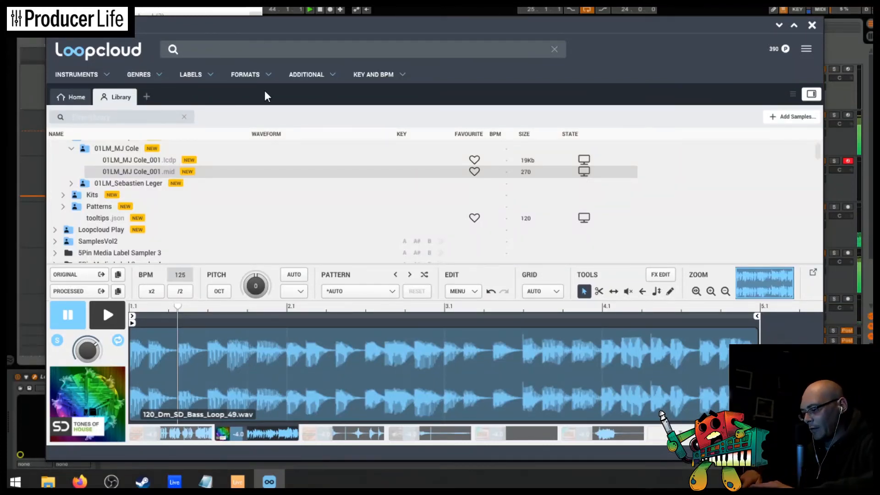
type("drum ")
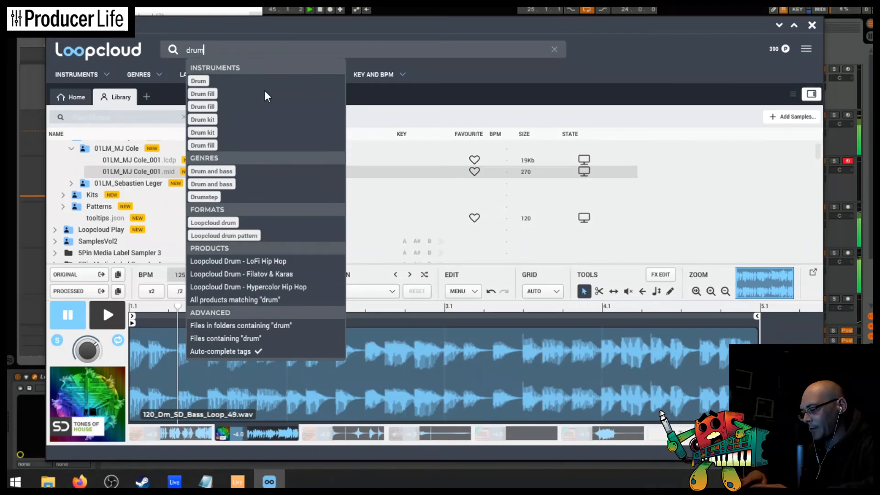
type("fill")
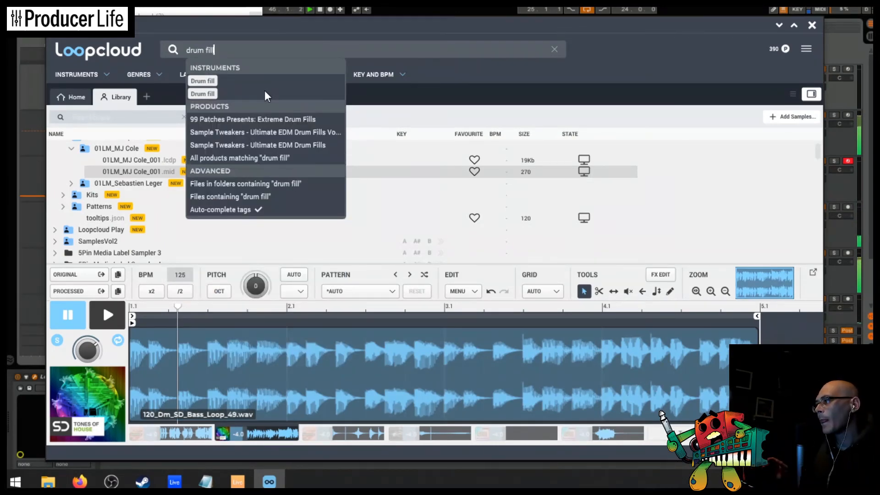
left_click(202, 79)
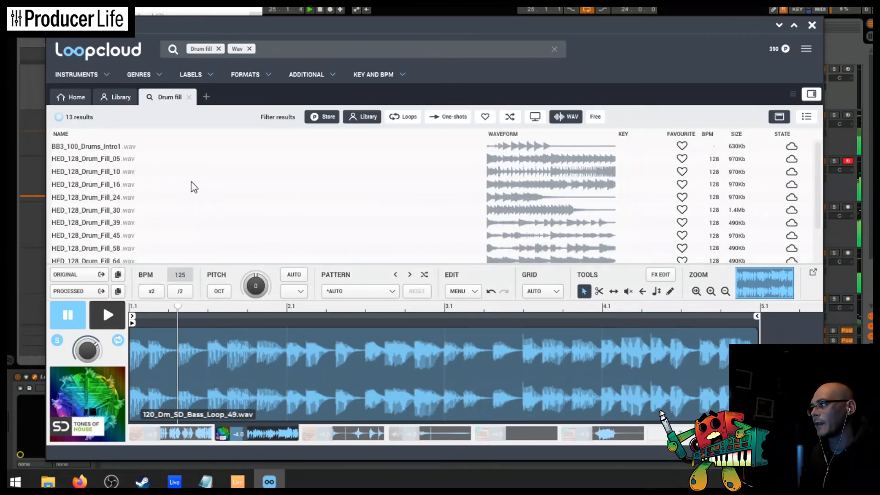
left_click(360, 118)
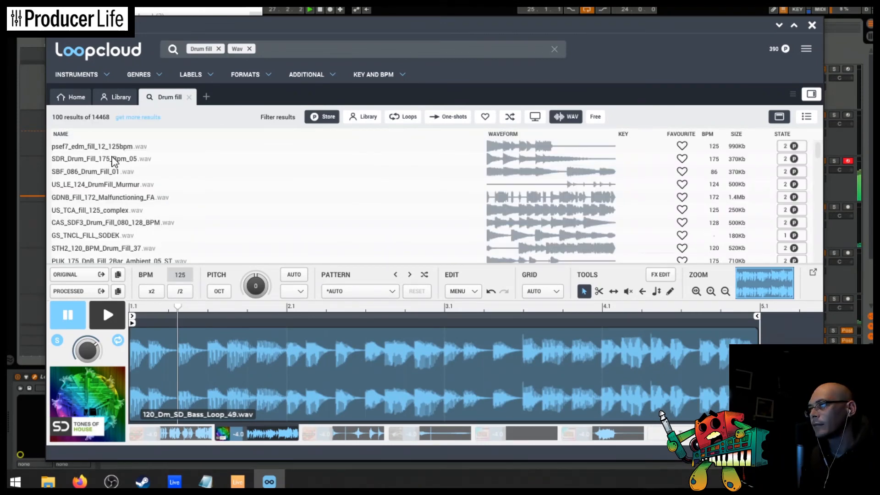
Audition psef7_edm_fill_12_125bpm and US_LE_124_DrumFill_Murmur against the track, and buy the Murmur fill.
left_click(114, 147)
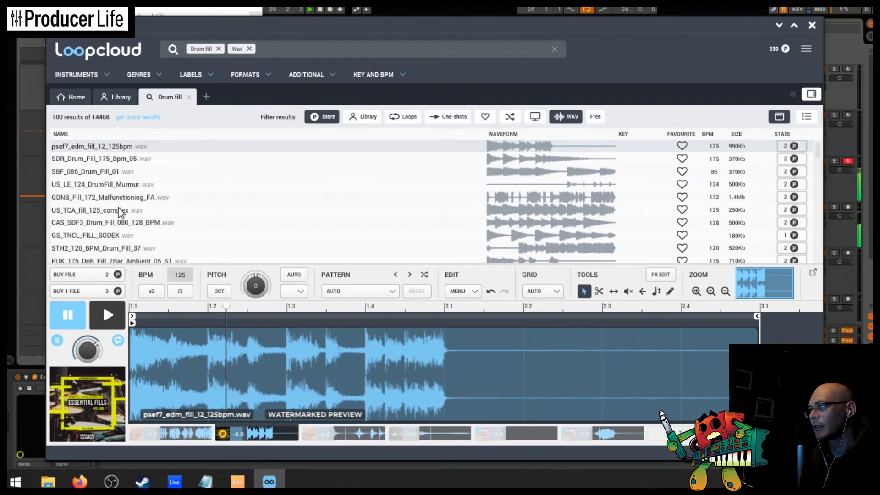
left_click(123, 185)
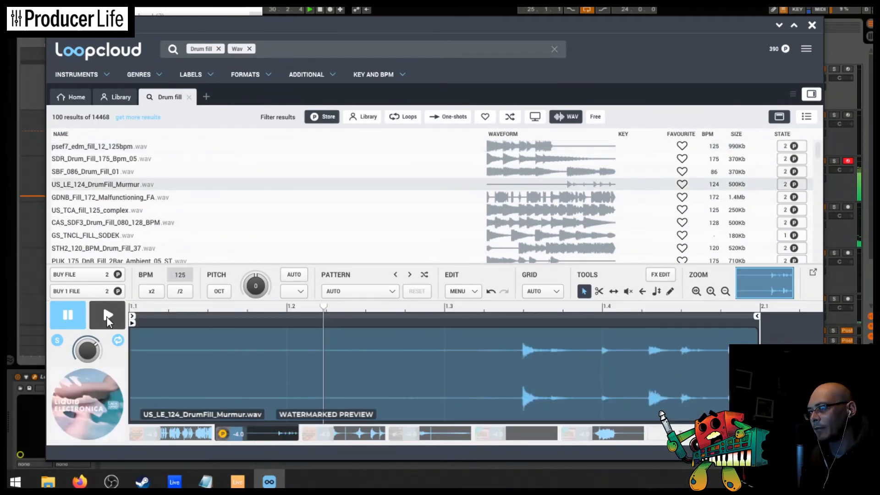
left_click(106, 315)
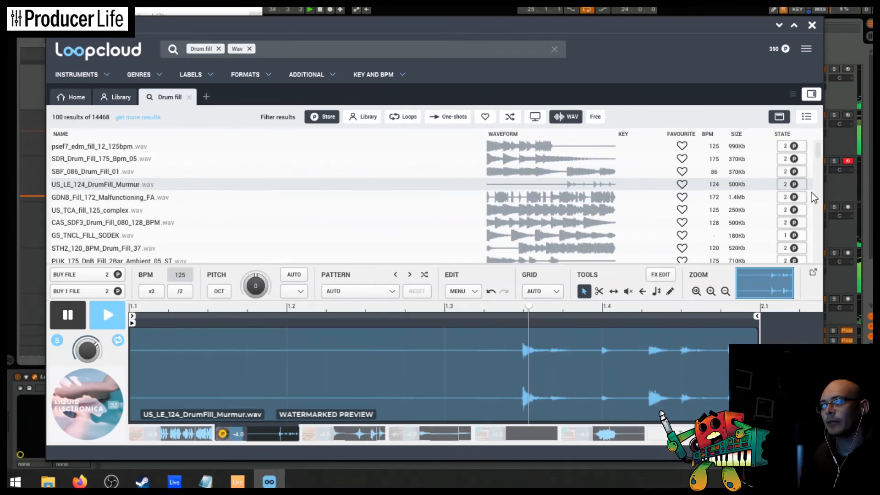
left_click(793, 184)
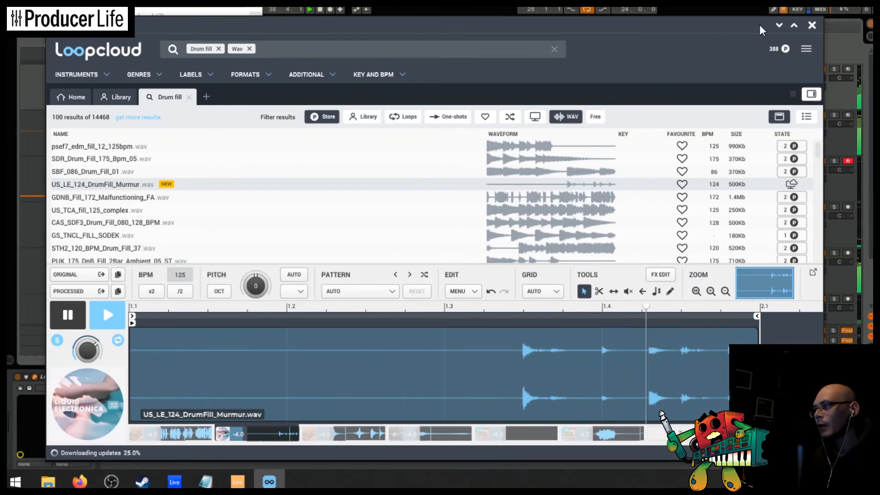
Create an audio track below track 7 and paste the Murmur drum fill at bar 32, just before the drums enter.
left_click(778, 25)
scroll(284, 260, "down", 3)
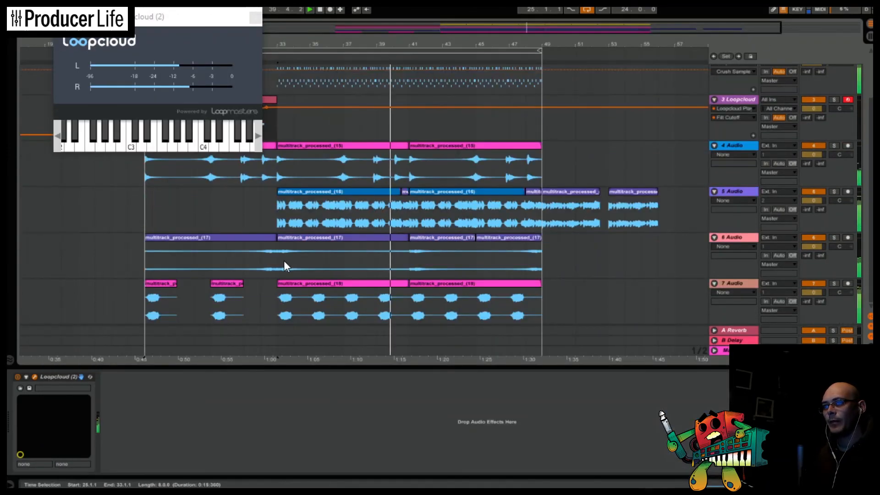
left_click(714, 283)
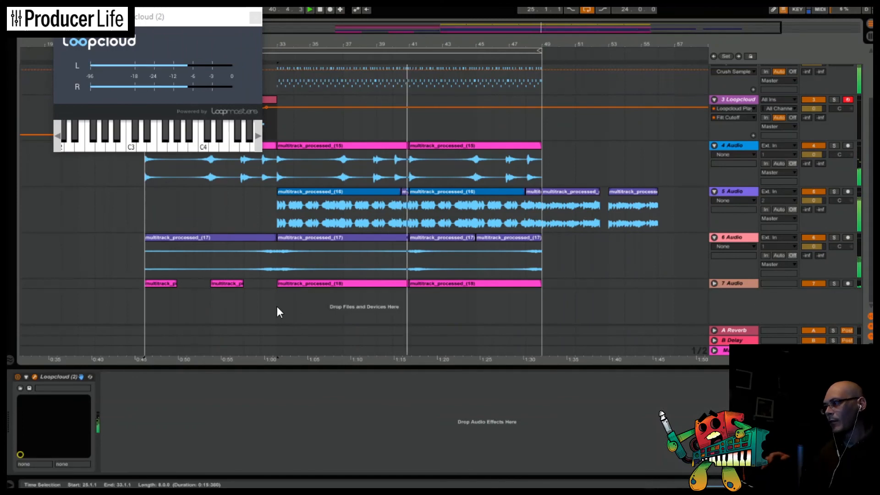
left_click(260, 306)
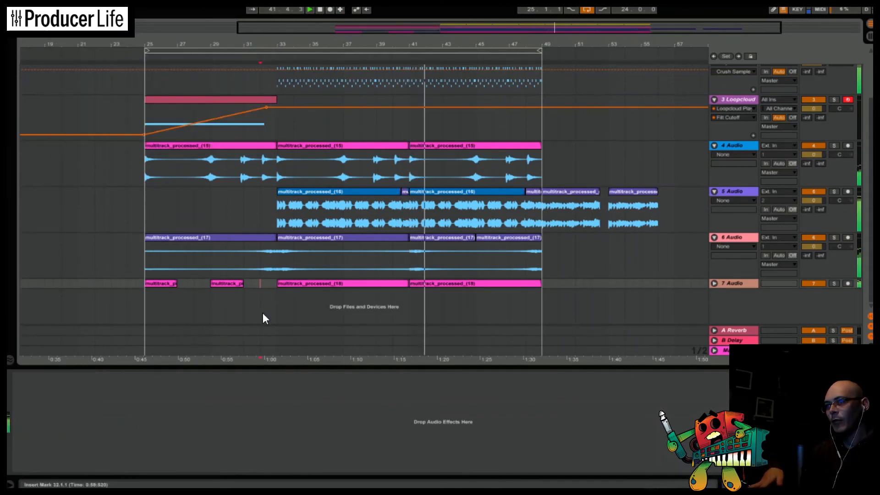
left_click(731, 283)
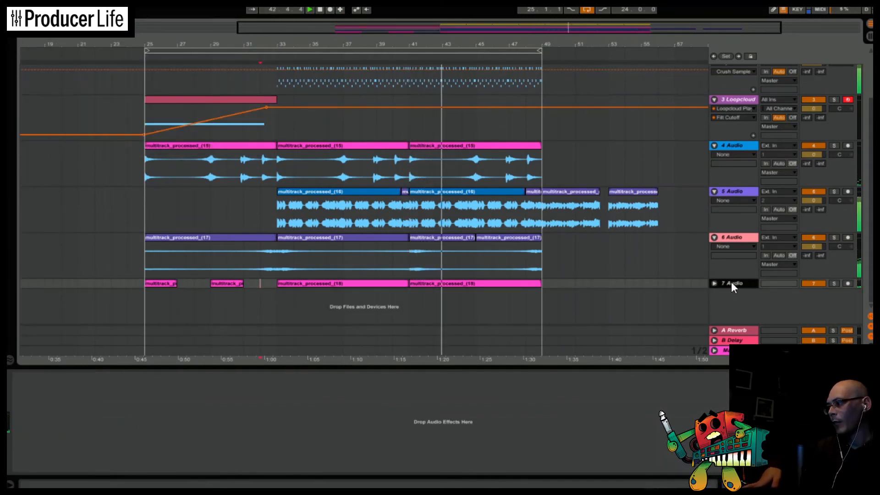
key("ctrl+t")
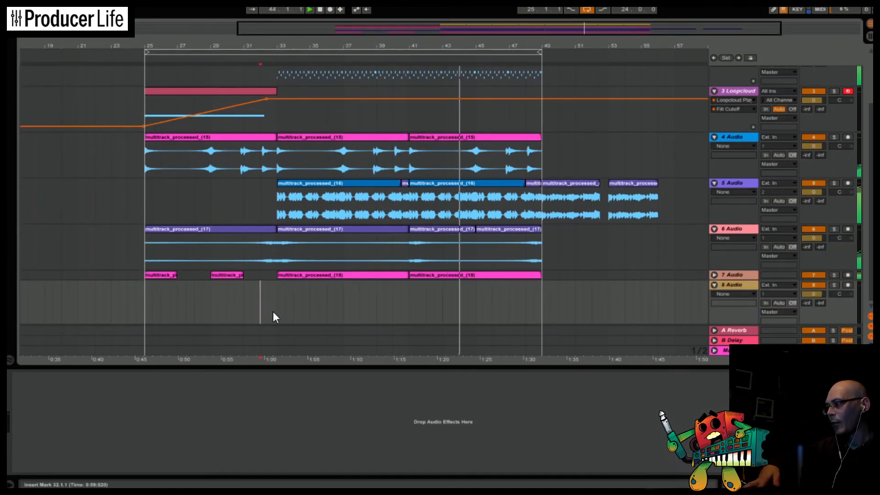
key("ctrl+v")
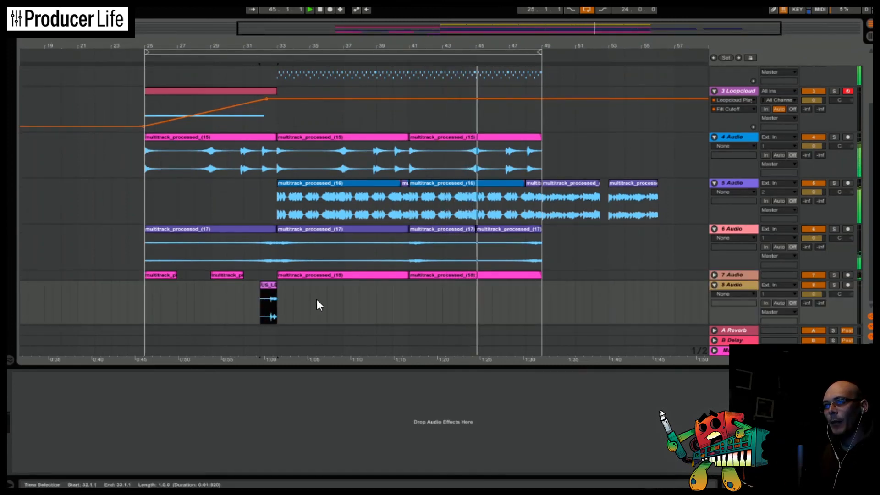
Lower track 7's volume to about -4.5 dB and raise its sends to about -21 dB reverb and -28.6 dB delay.
left_click(713, 275)
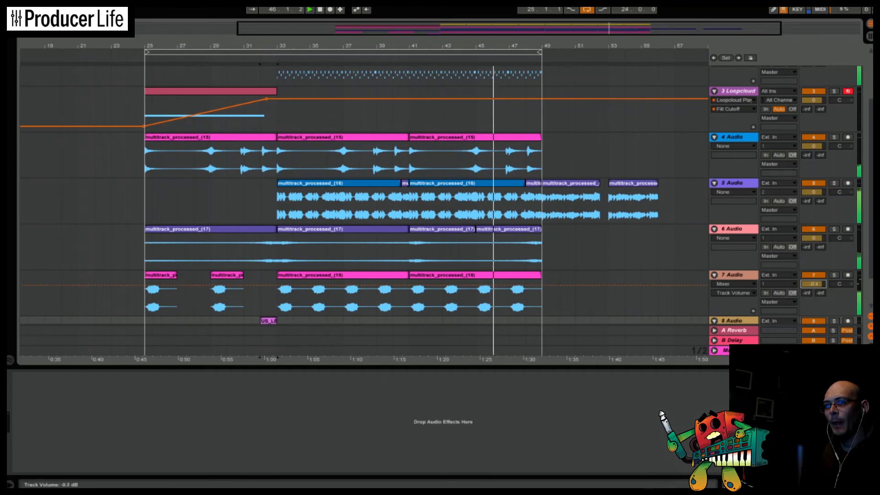
mouse_move(813, 283)
left_mouse_down()
mouse_move(806, 282)
mouse_move(819, 285)
left_mouse_up()
left_click(819, 292)
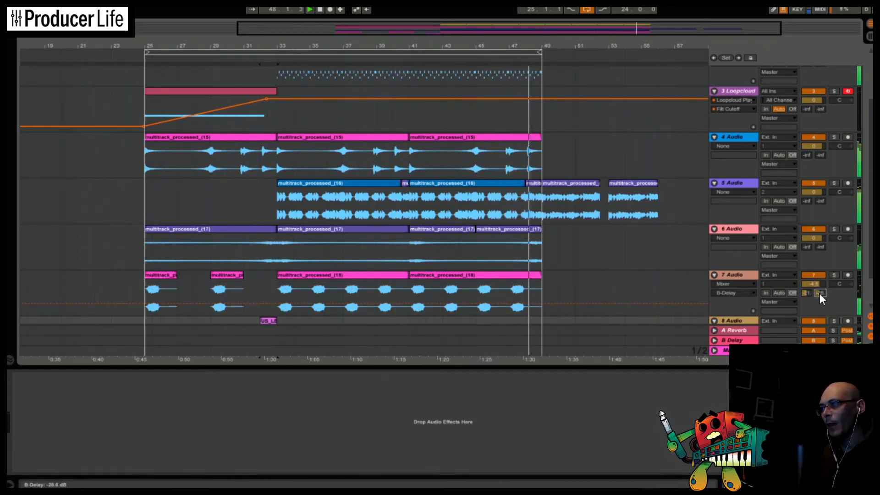
left_click(806, 292)
scroll(460, 232, "down", 2)
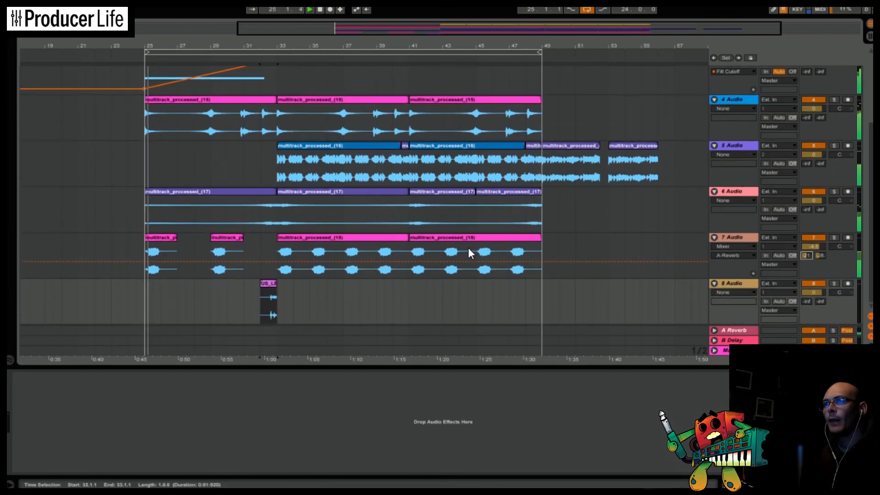
Open Loopcloud from the first track and replace the Drum fill search tag with the Riser tag.
scroll(738, 181, "up", 4)
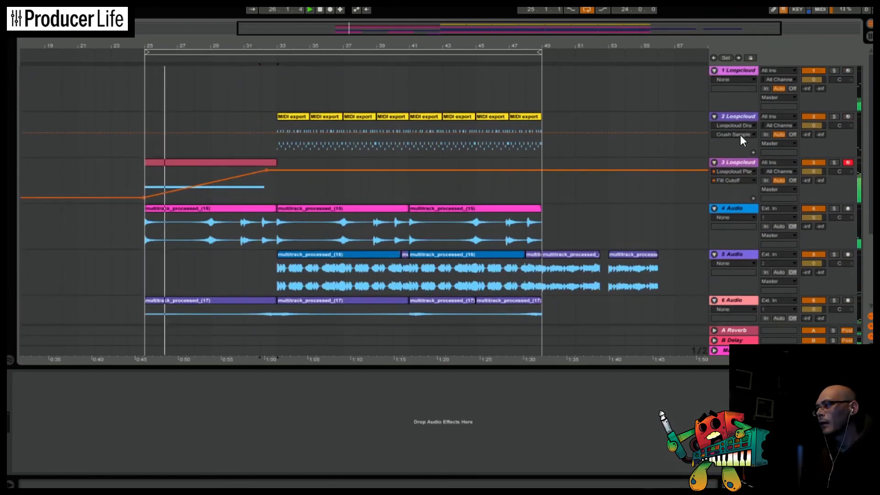
left_click(741, 70)
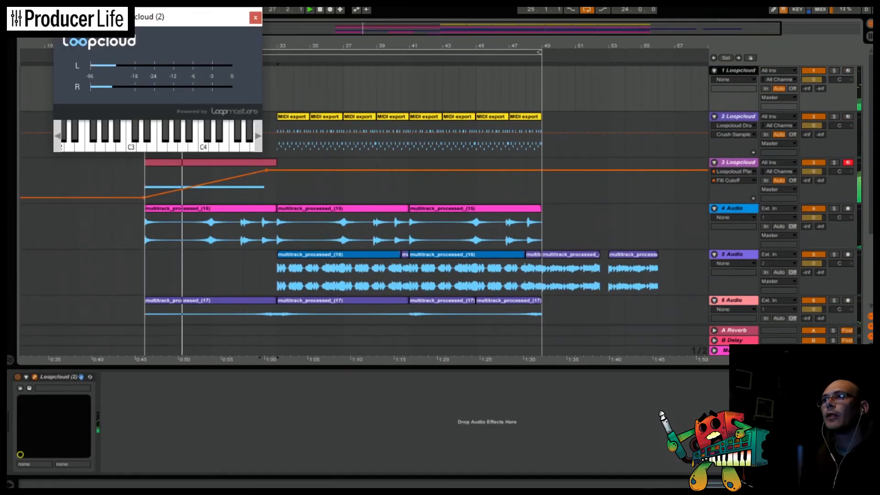
key("alt+Tab")
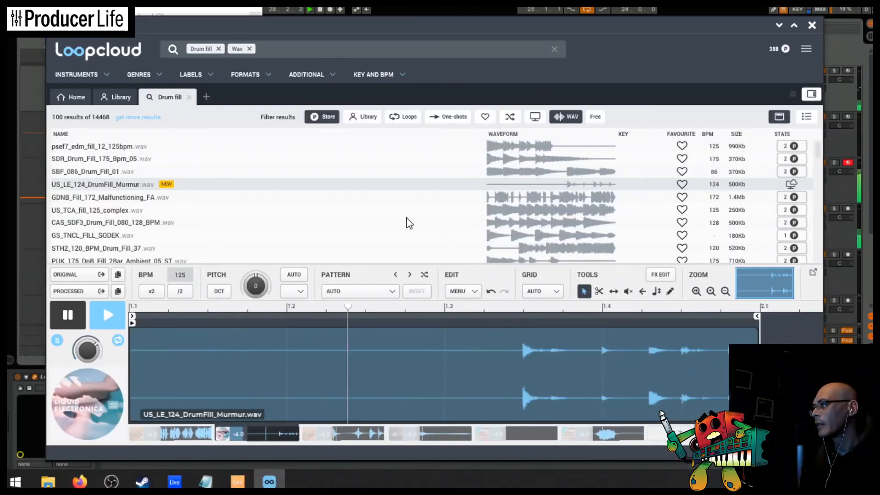
left_click(219, 49)
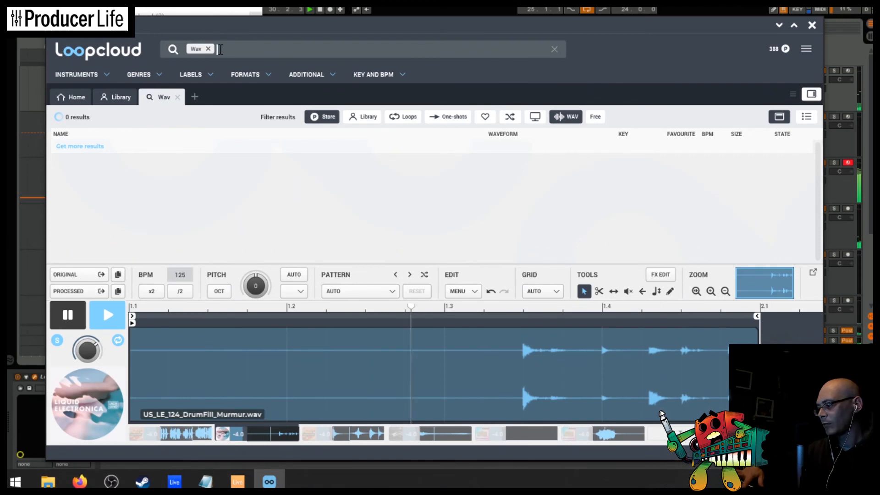
type("riser")
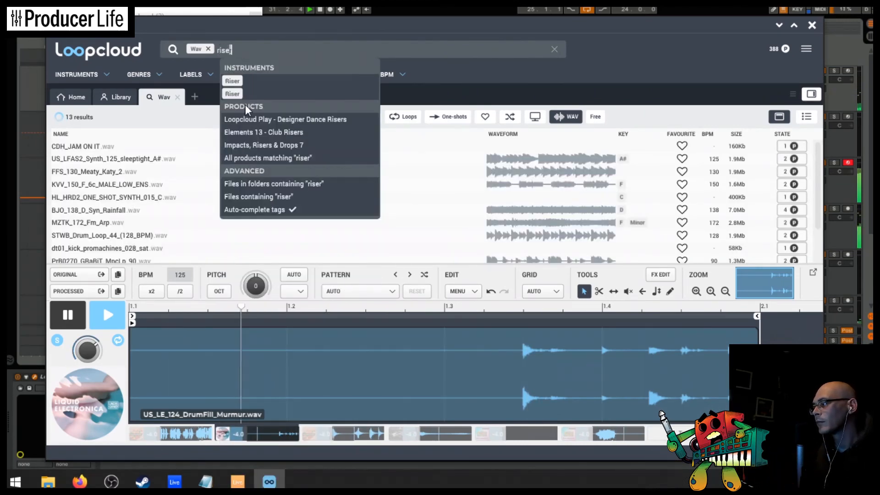
left_click(235, 81)
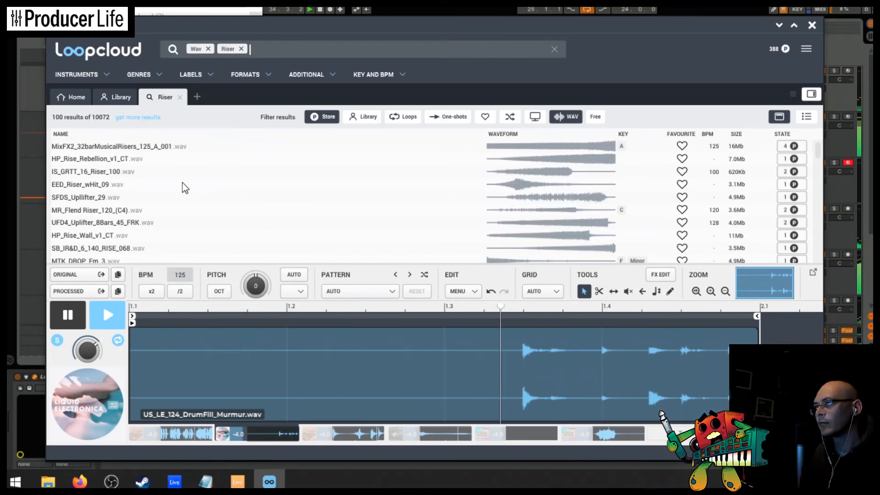
Audition SFDS_Upllifter_29 and MR_Fiend Riser_120_(C4), restarting the track from bar 25 to hear the riser in context.
left_click(91, 198)
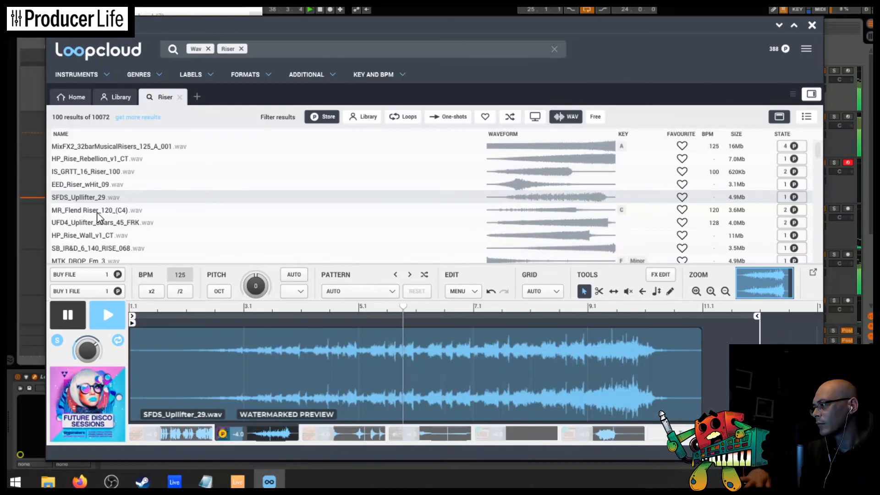
left_click(97, 211)
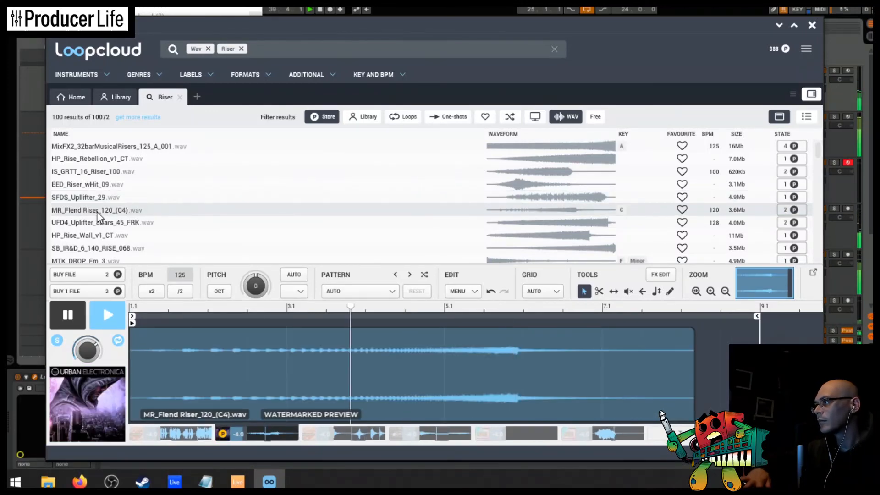
left_click(317, 9)
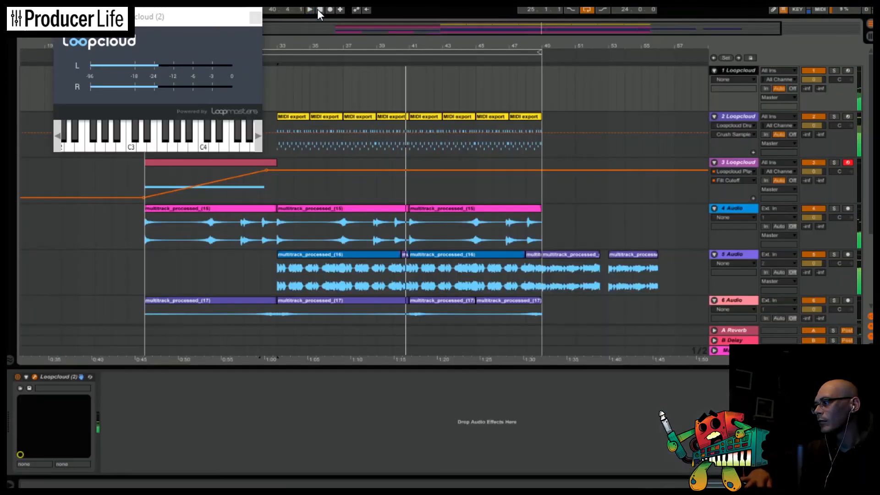
left_click(147, 236)
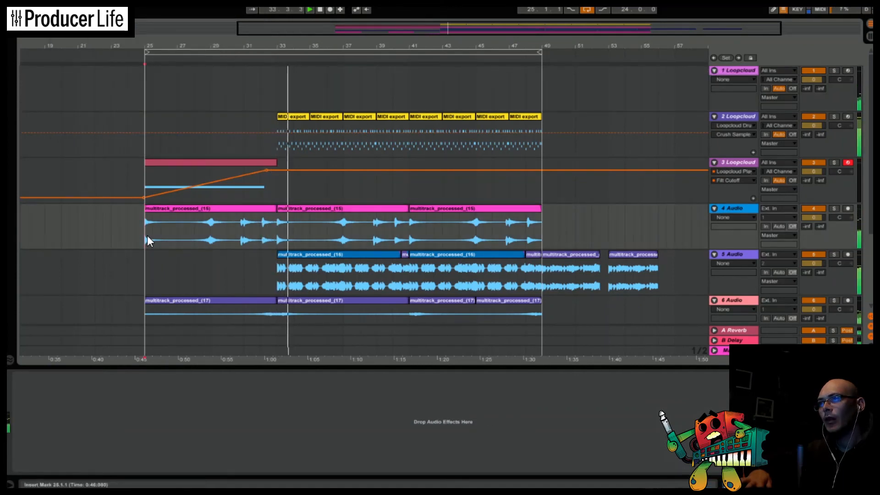
left_click(743, 73)
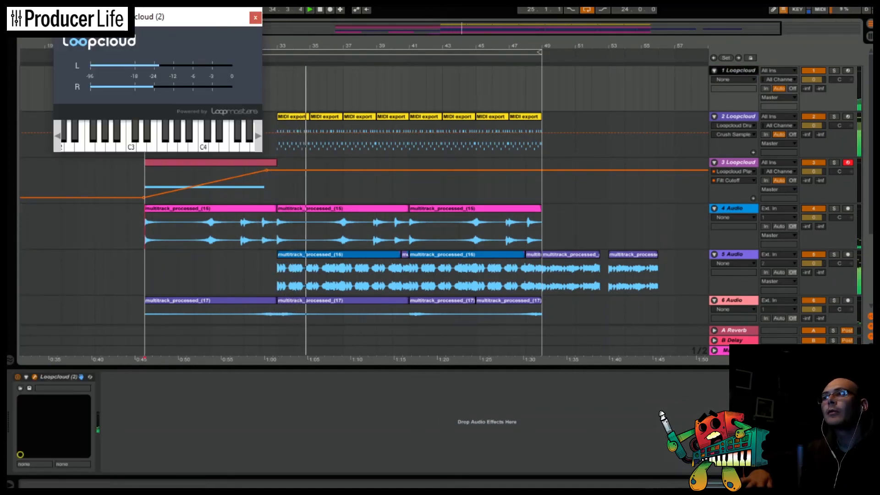
key("alt+Tab")
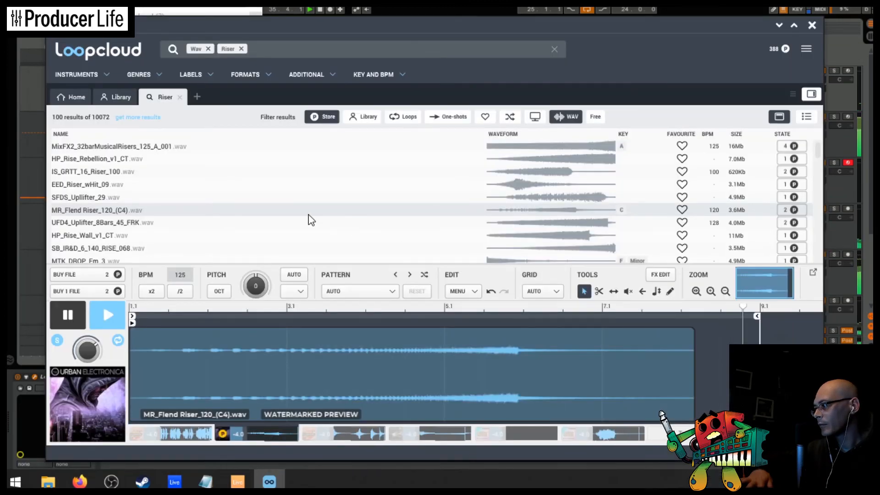
Buy and download MR_Fiend Riser_120_(C4), and copy the original sample for use in the arrangement.
key("space")
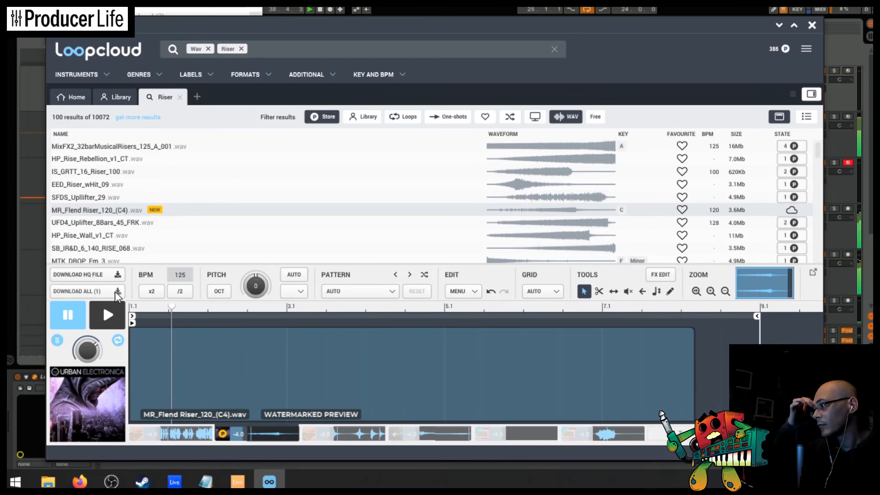
left_click(117, 294)
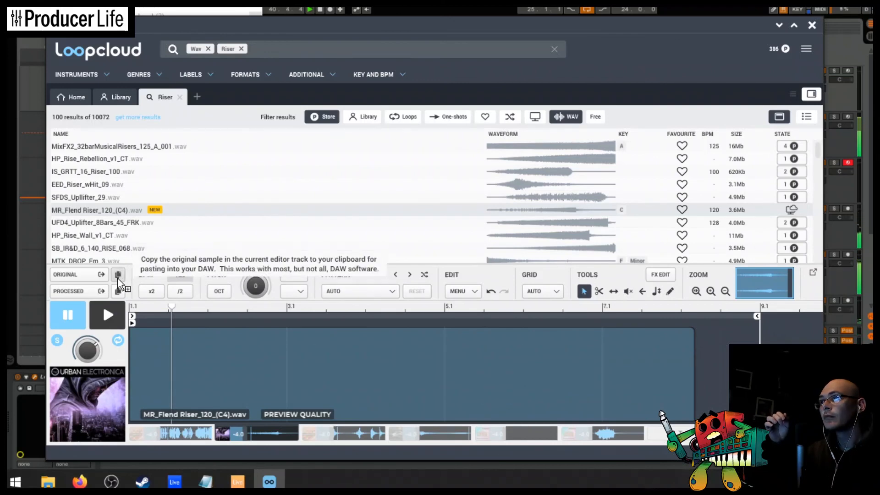
left_click(677, 7)
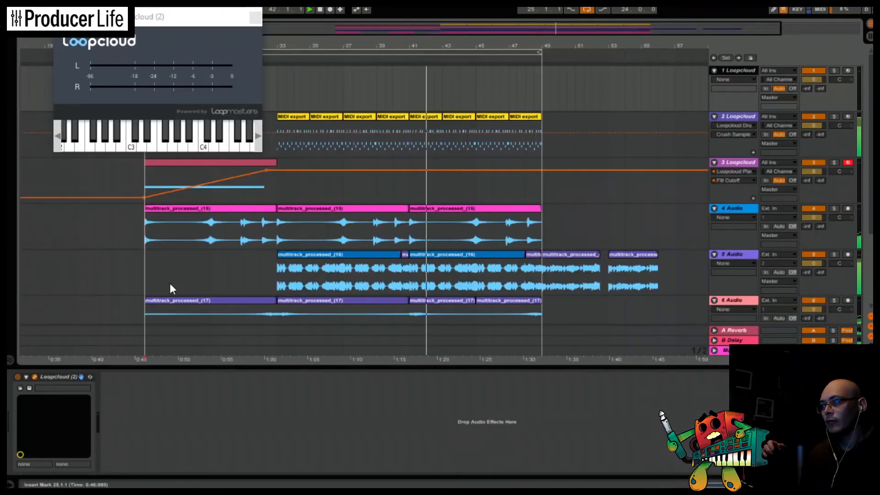
Paste the riser at bar 25 on a new audio track below the drum fill and shift it to start at 27.3.1.
scroll(718, 259, "down", 3)
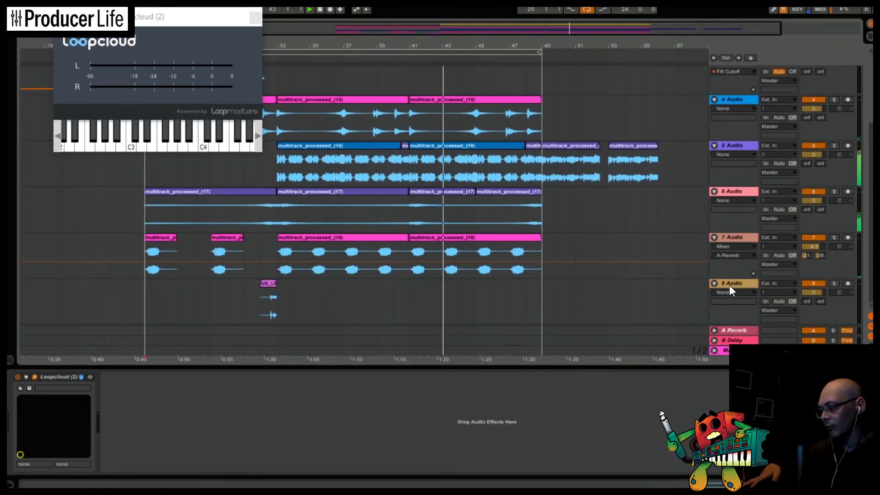
left_click(729, 285)
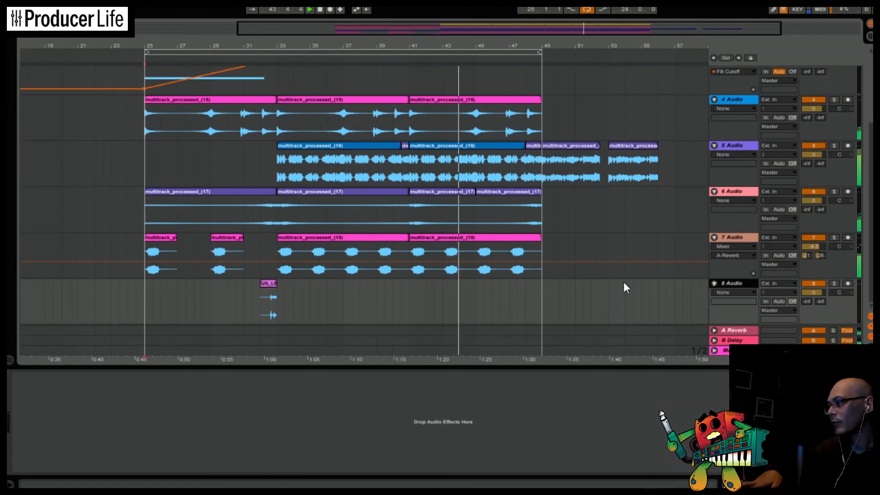
key("ctrl+t")
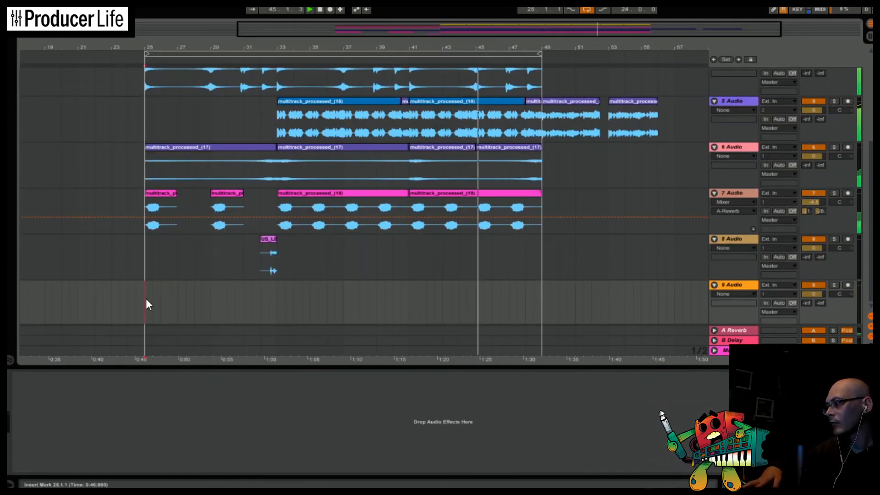
key("ctrl+v")
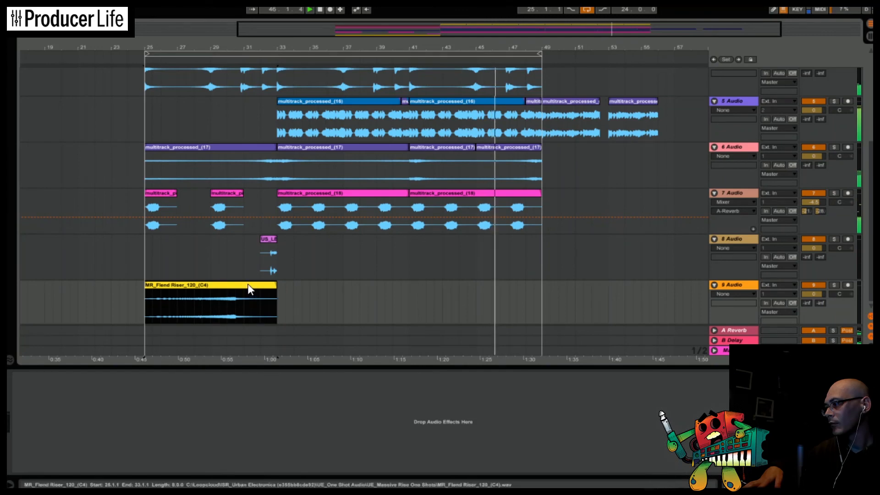
left_click_drag(247, 284, 288, 285)
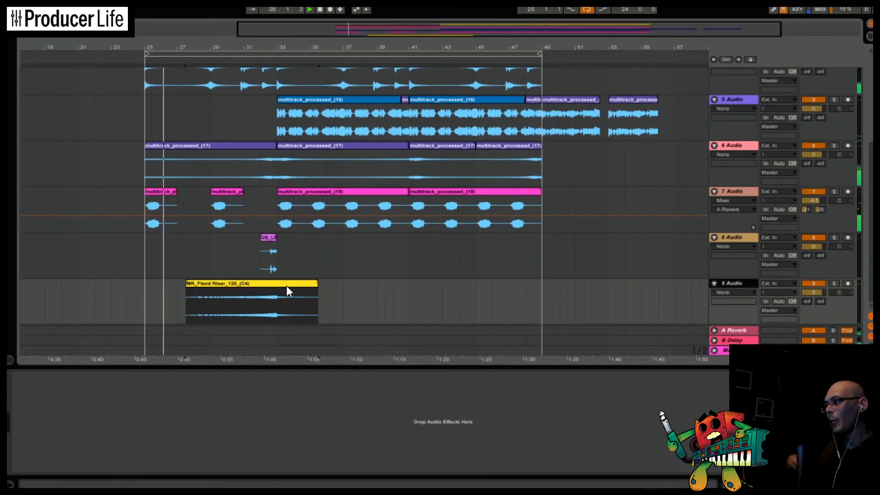
Add an audio track below the riser track and open Loopcloud from the first track.
key("ctrl+t")
scroll(342, 257, "up", 5)
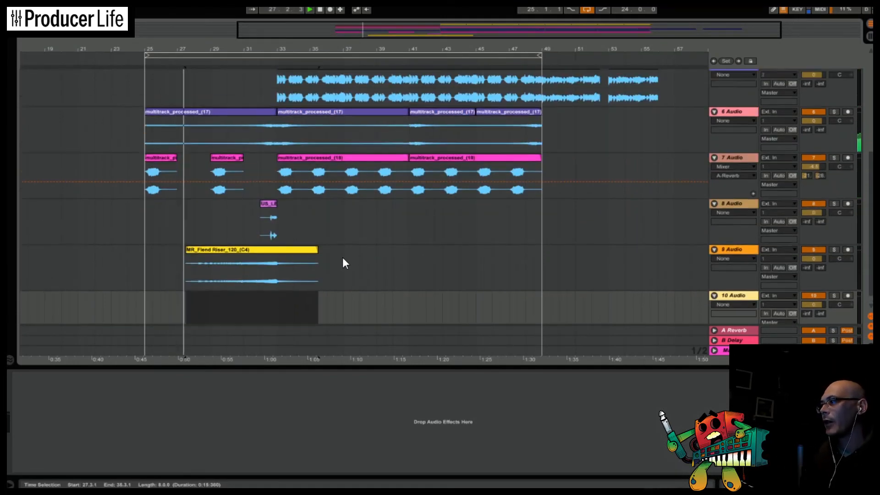
scroll(600, 243, "up", 2)
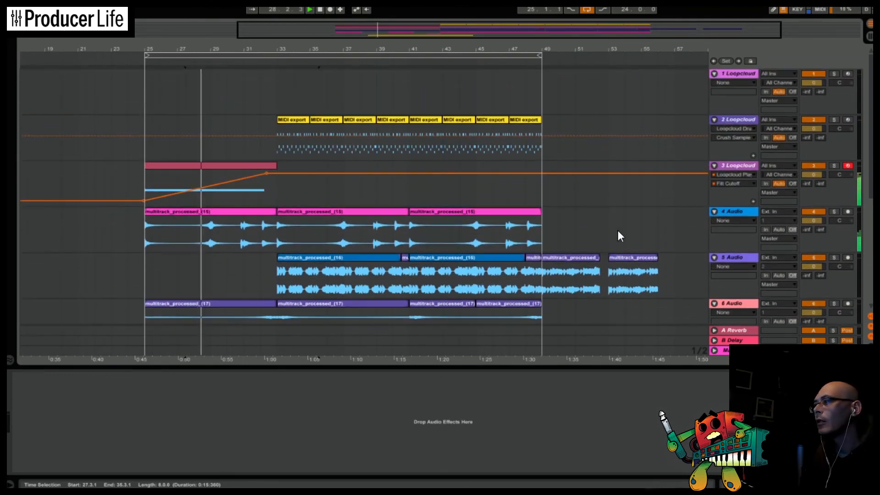
left_click(741, 75)
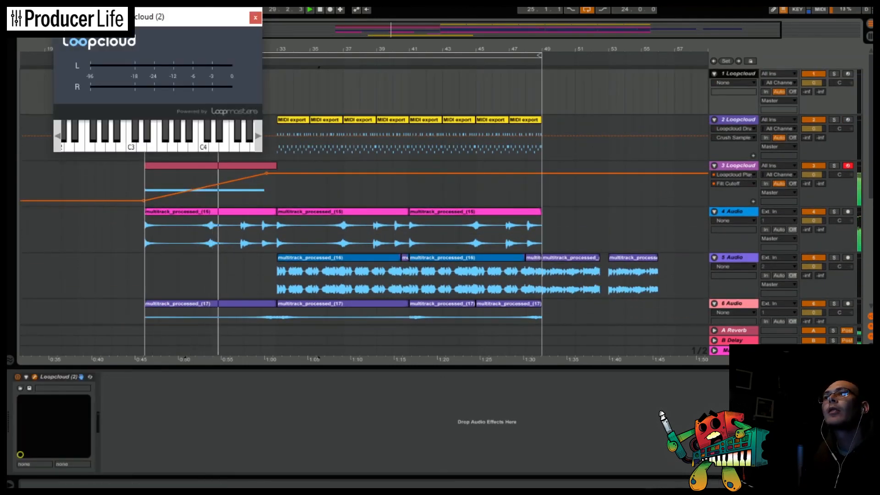
key("alt+Tab")
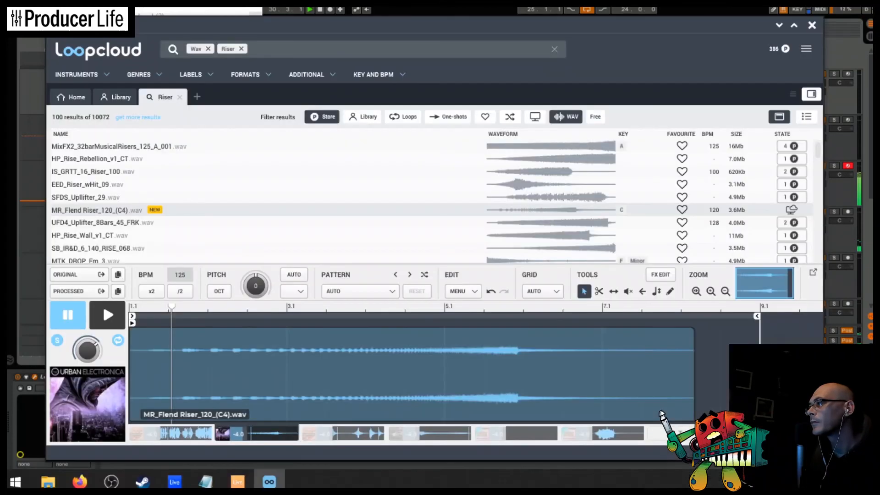
Replace the Riser search tag with the Crash instrument tag and limit the results to one-shots.
left_click(241, 48)
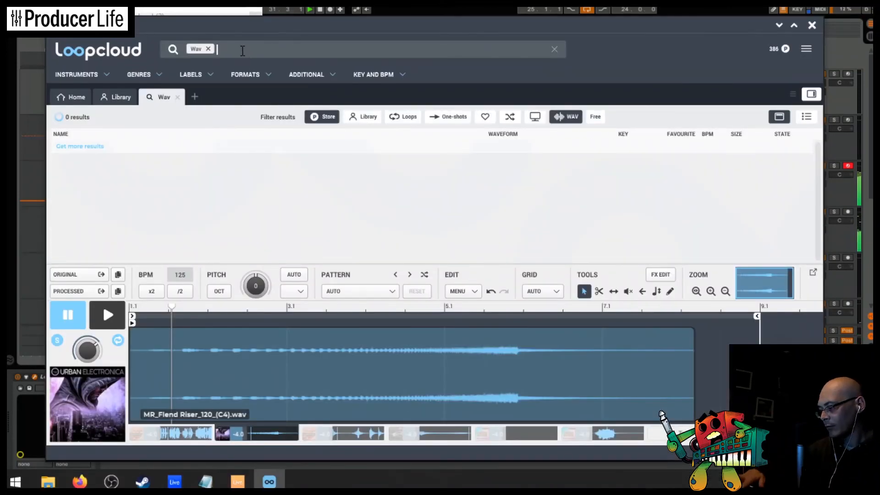
type("crash")
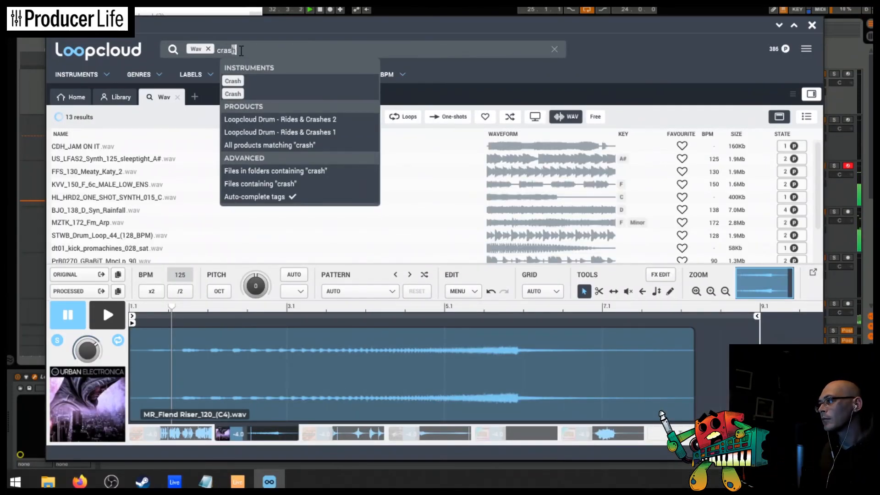
left_click(231, 81)
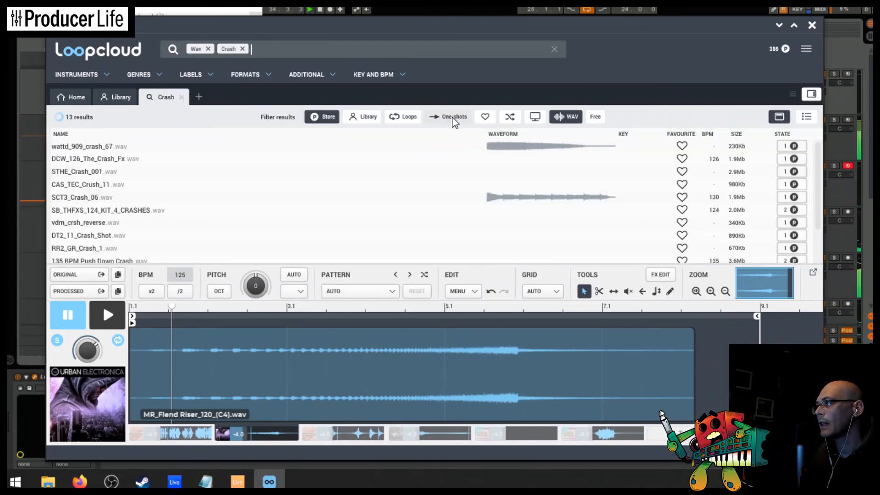
left_click(453, 120)
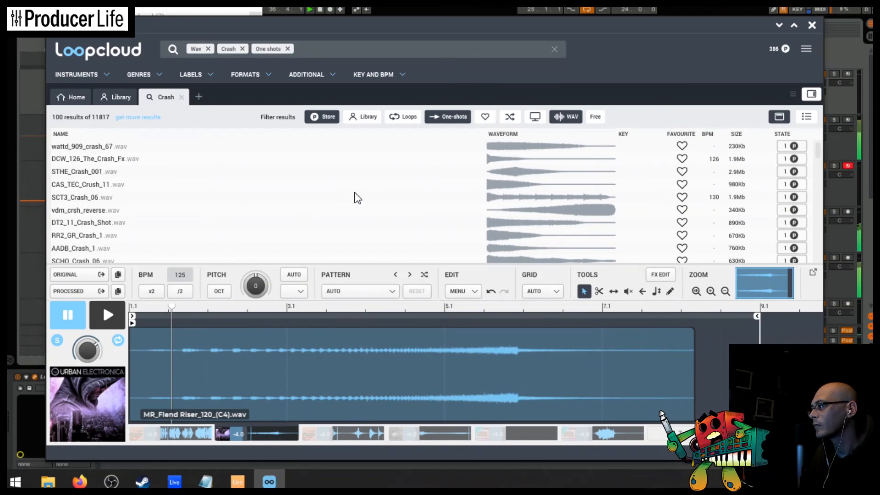
Audition crash one-shots, including SFR2_Crash_08, dt02_crash_pseudo_t1, SXW_Crash_1 and hiph_crash_catscratch, against the playing track.
left_click(77, 190)
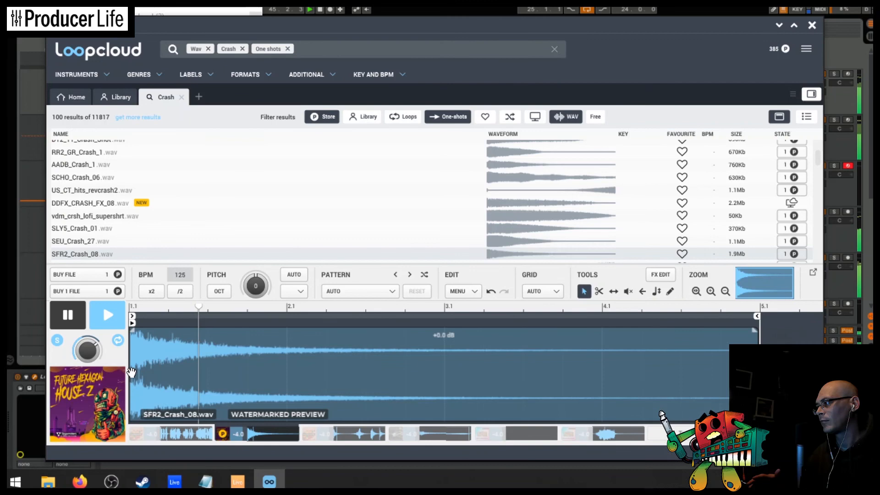
scroll(147, 246, "down", 1)
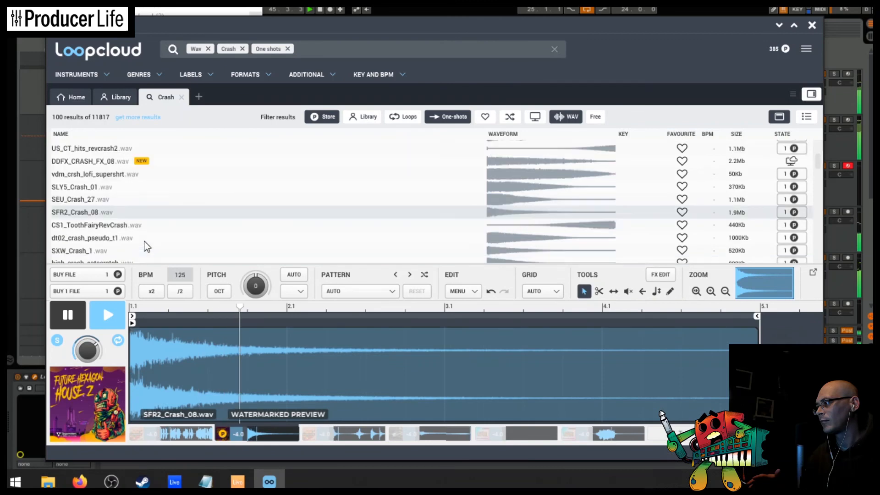
left_click(109, 224)
left_click(108, 238)
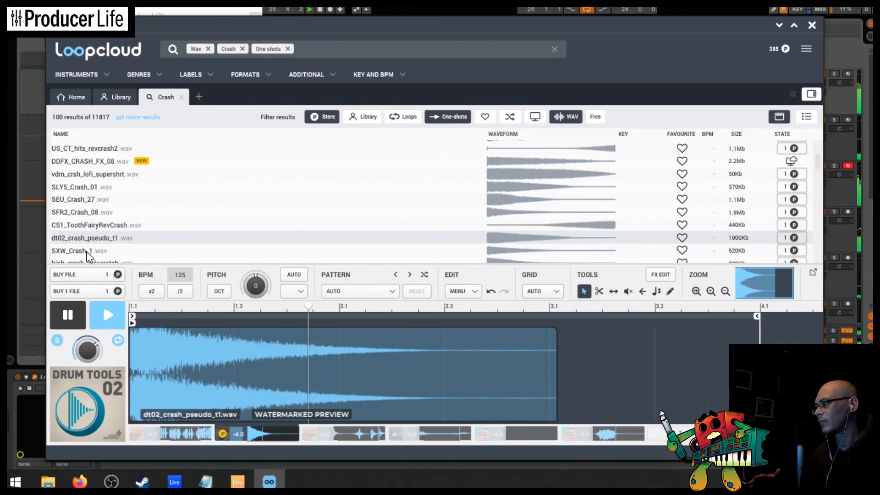
left_click(88, 253)
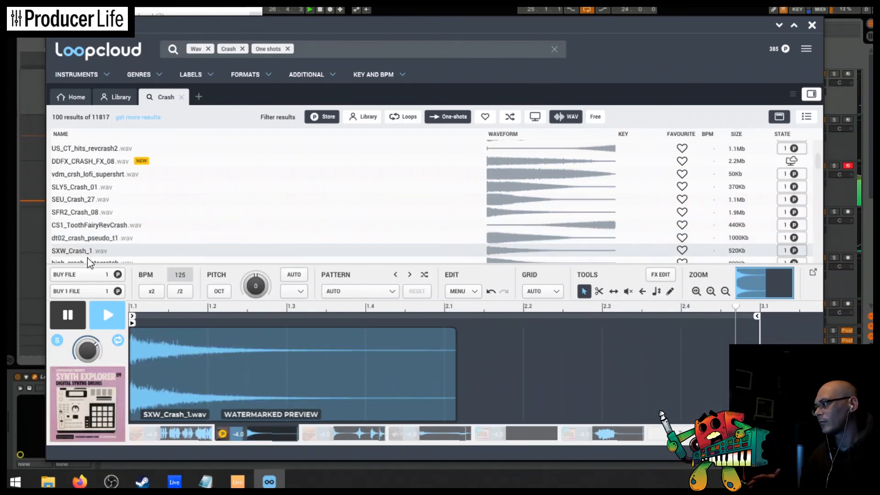
scroll(94, 237, "down", 2)
left_click(92, 180)
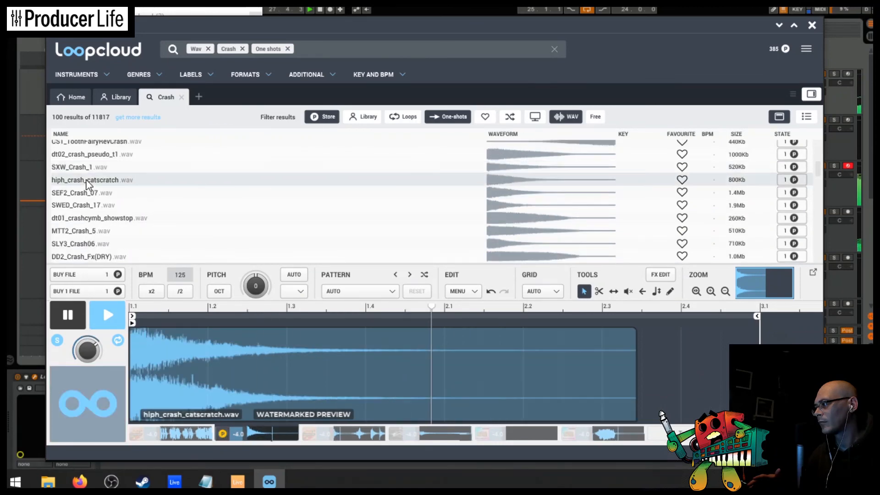
Buy SEF2_Crash_07 and place its original sample at bar 33 on the new audio track below the riser.
left_click(92, 193)
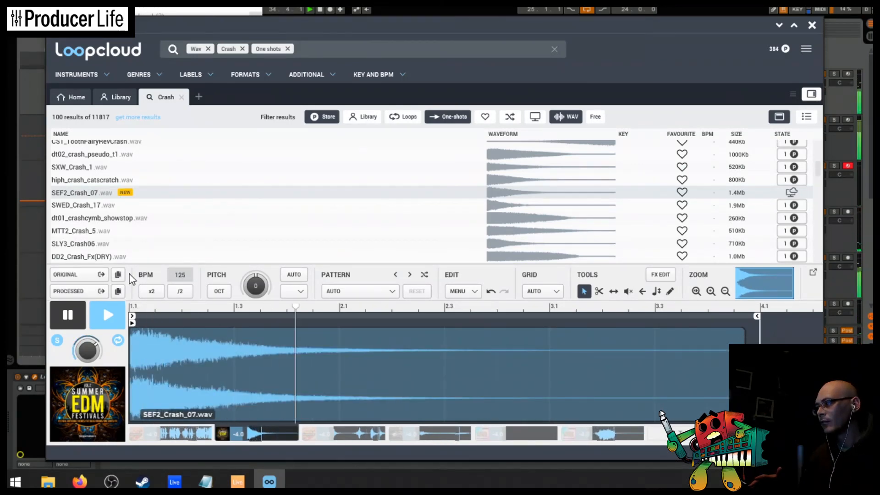
left_click_drag(78, 275, 283, 289)
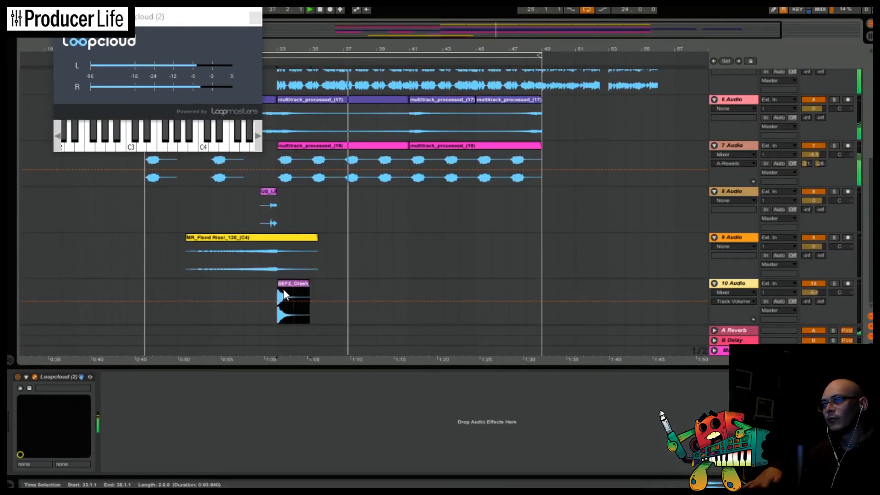
Restart playback to hear the crash in context and adjust the crash track's volume.
key("space")
key("space")
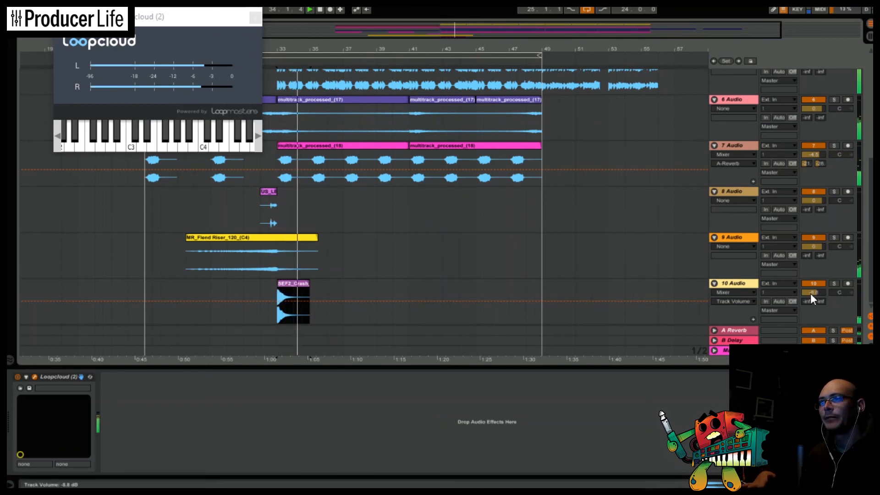
left_click_drag(810, 293, 810, 290)
Minimize the Loopcloud browser window and close its plug-in window to return to the full arrangement.
scroll(742, 169, "up", 5)
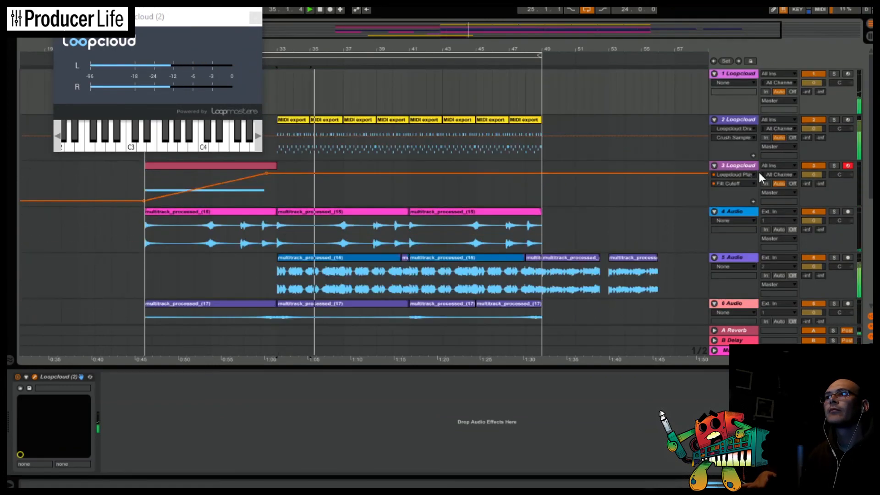
key("alt+Tab")
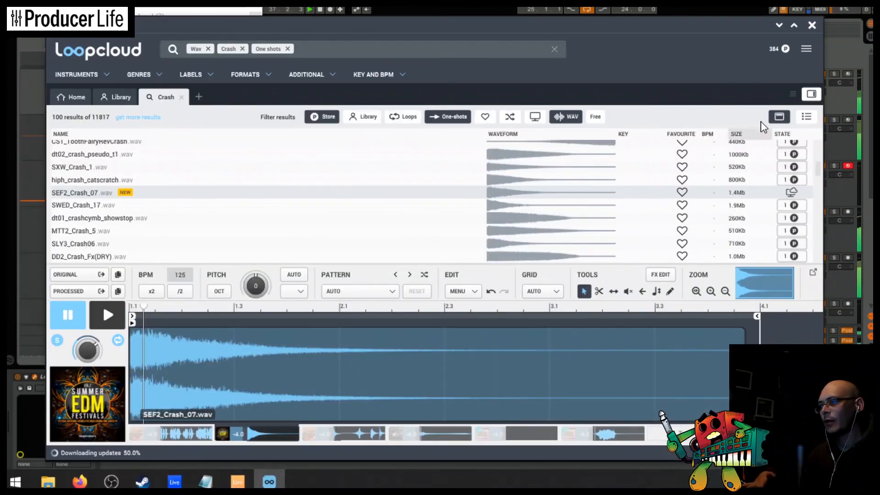
left_click(779, 26)
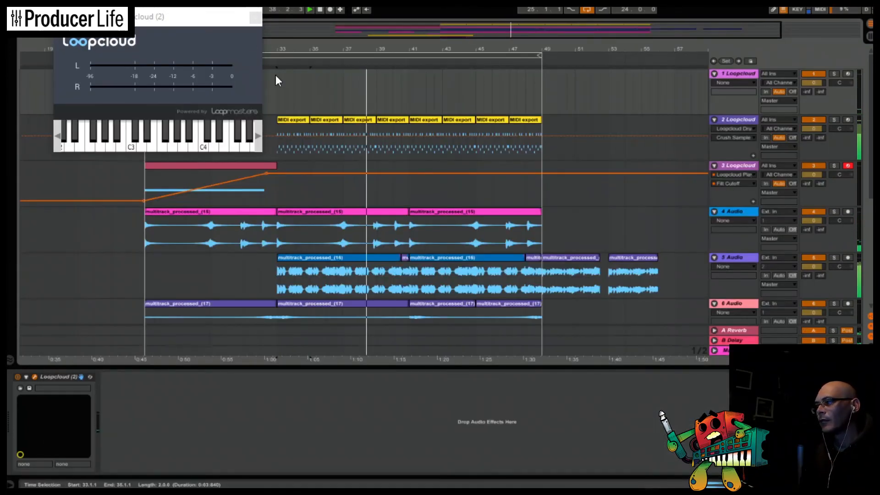
left_click(255, 17)
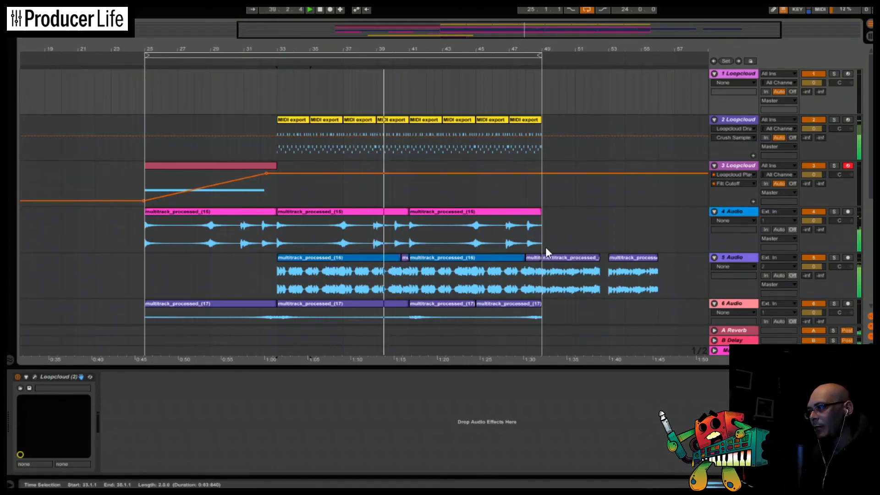
scroll(545, 251, "down", 3)
scroll(521, 265, "down", 2)
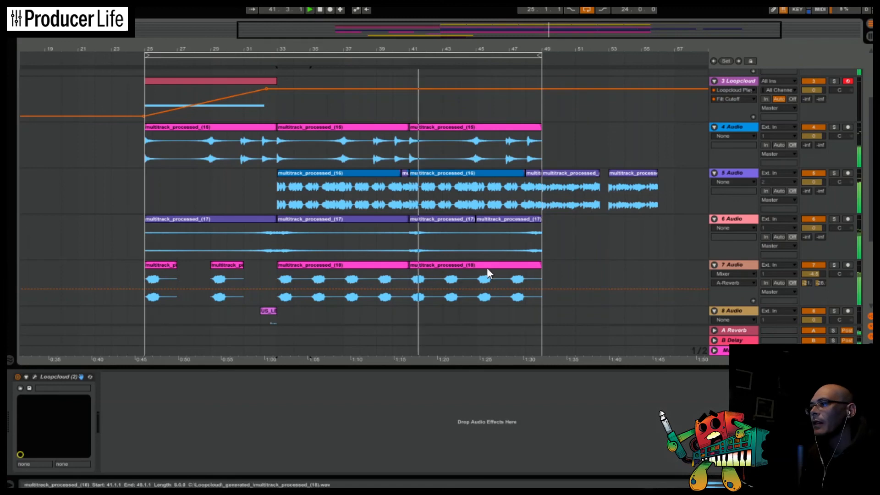
scroll(486, 275, "up", 5)
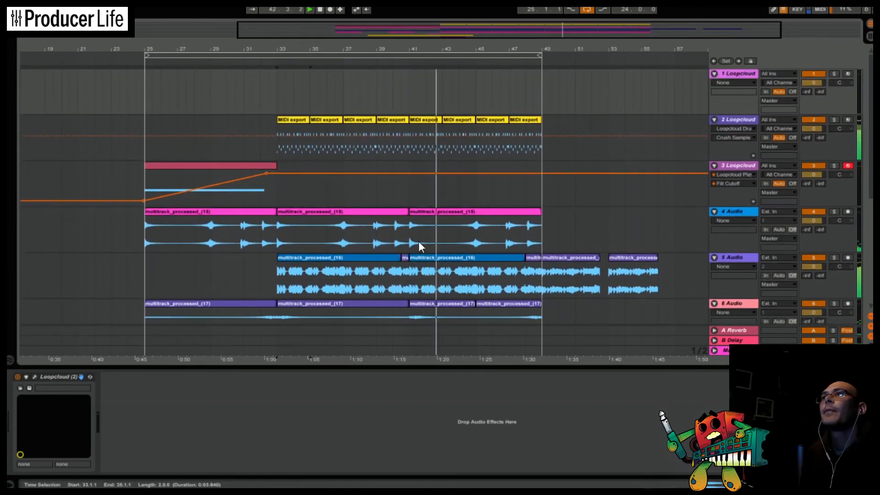